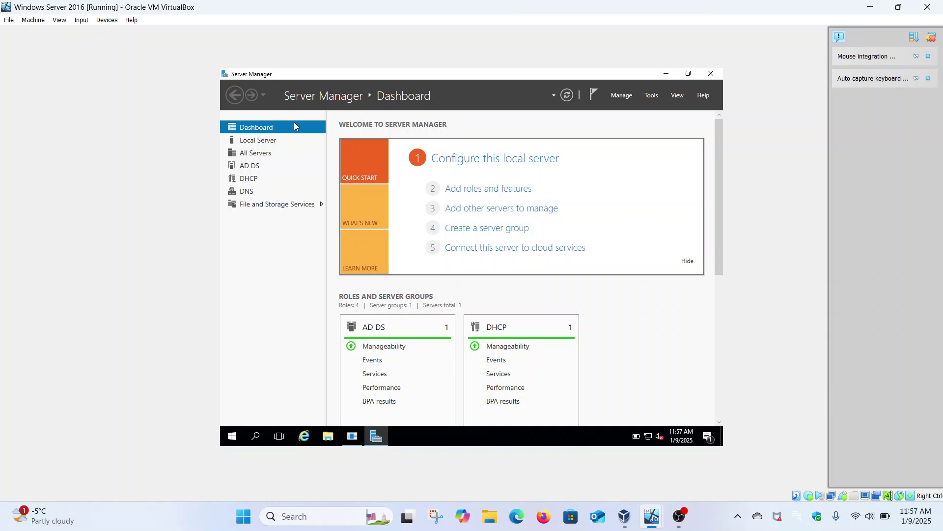
Step: Show the Local Server properties in Server Manager and expand the Tools menu
{"action": "left_click", "coordinate": [266, 142]}
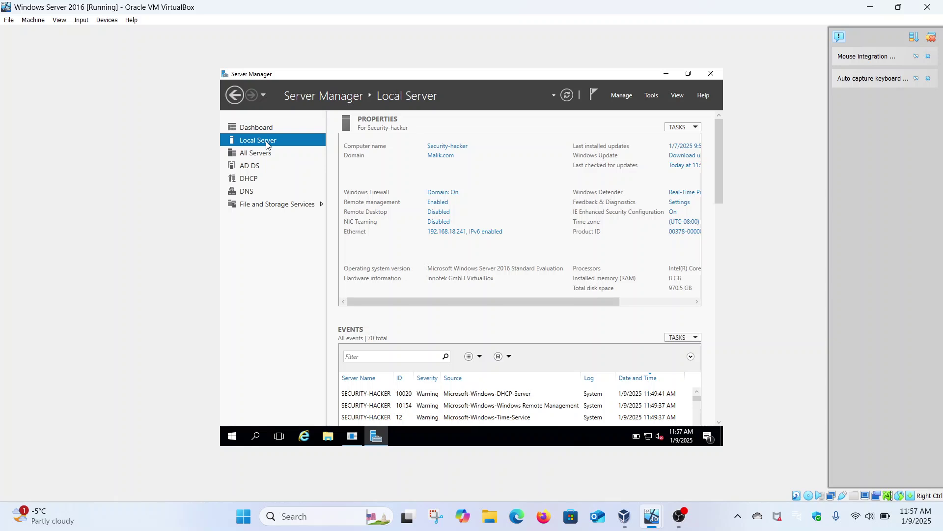
{"action": "left_click", "coordinate": [653, 96]}
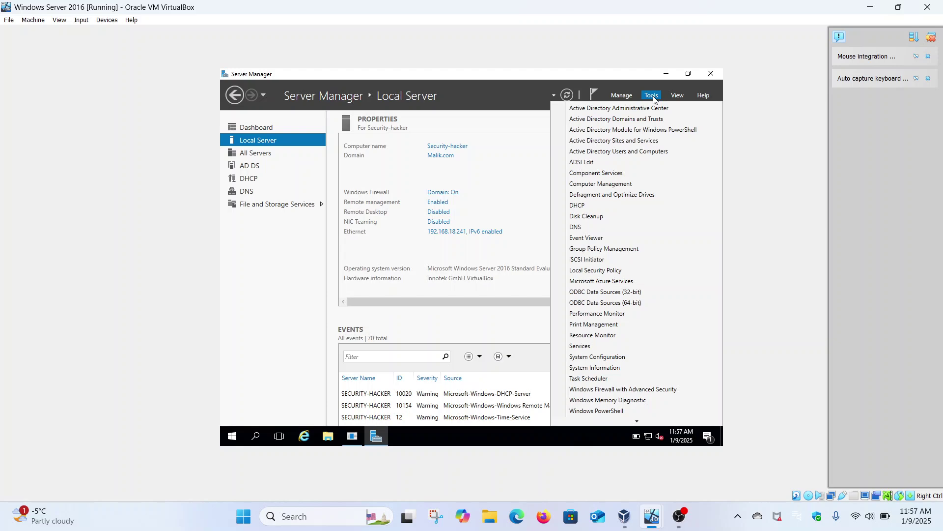
Step: Launch Active Directory Users and Computers and select several user accounts in the Malik.com Users container
{"action": "left_click", "coordinate": [611, 153]}
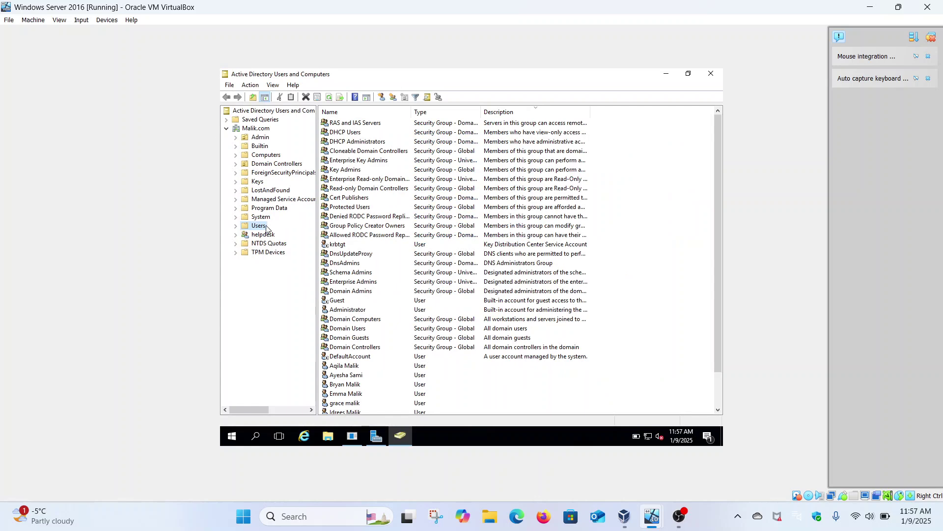
{"action": "scroll", "coordinate": [385, 264], "scroll_direction": "down", "scroll_amount": 2}
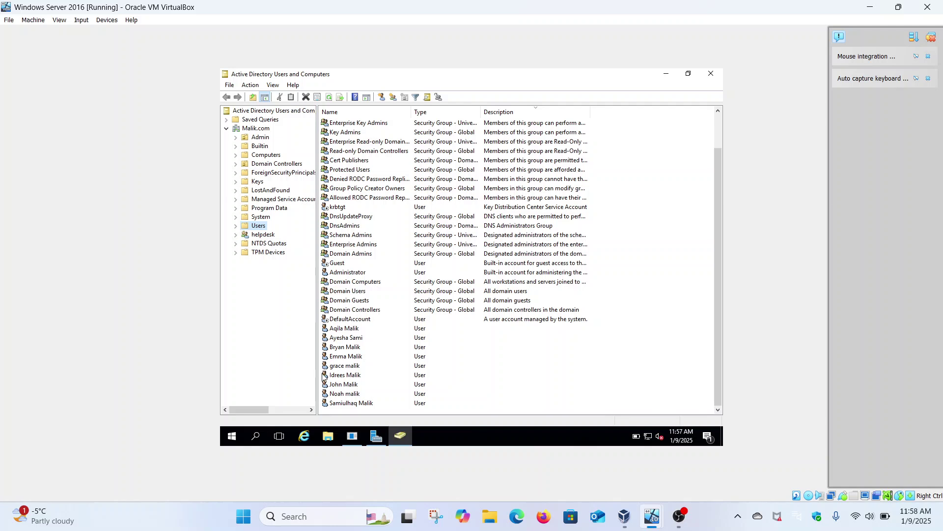
{"action": "left_click", "coordinate": [344, 366]}
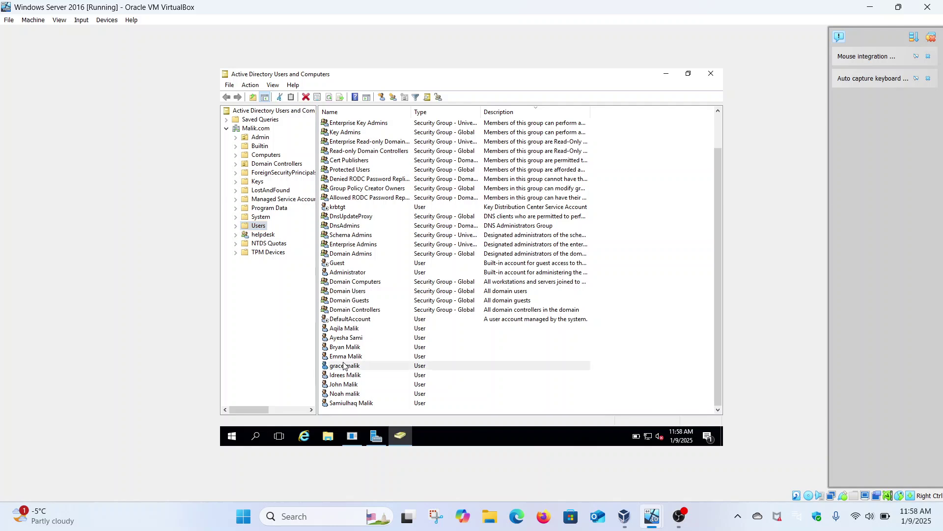
{"action": "left_click", "coordinate": [349, 385]}
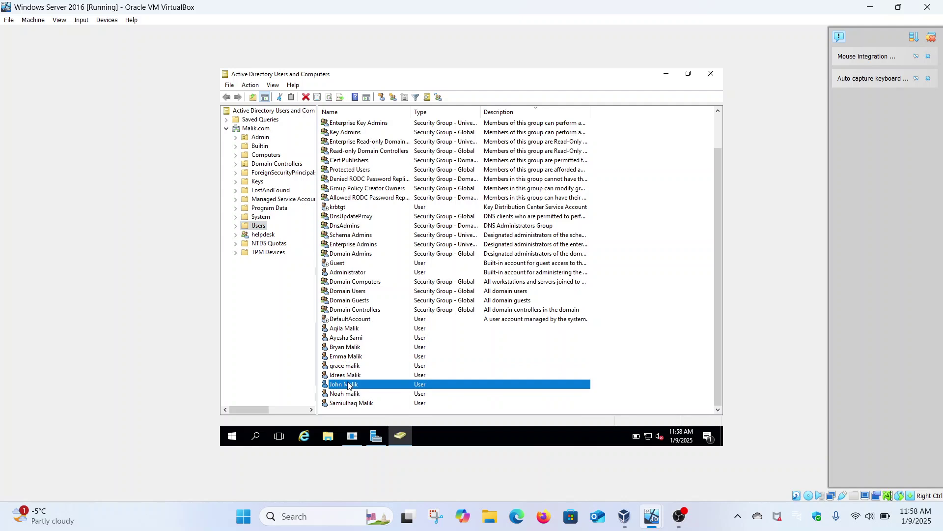
{"action": "left_click", "coordinate": [345, 396]}
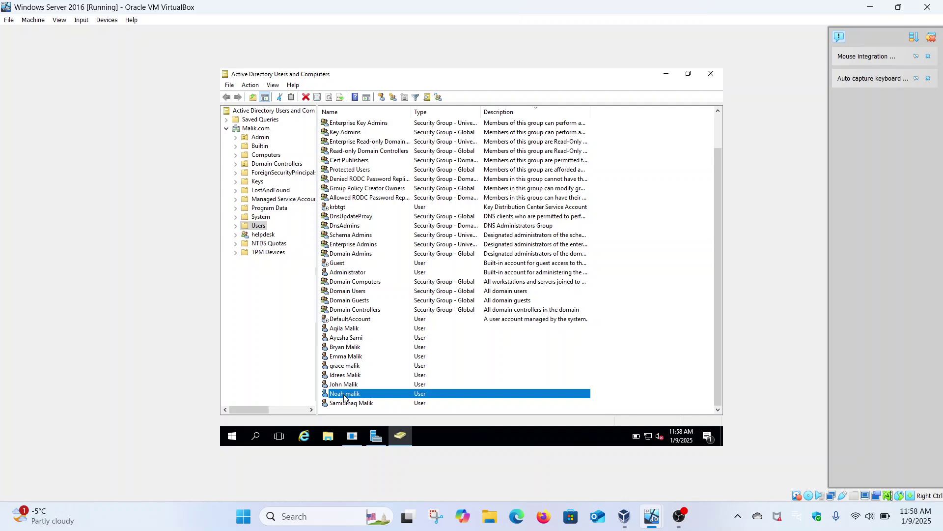
{"action": "left_click", "coordinate": [229, 441]}
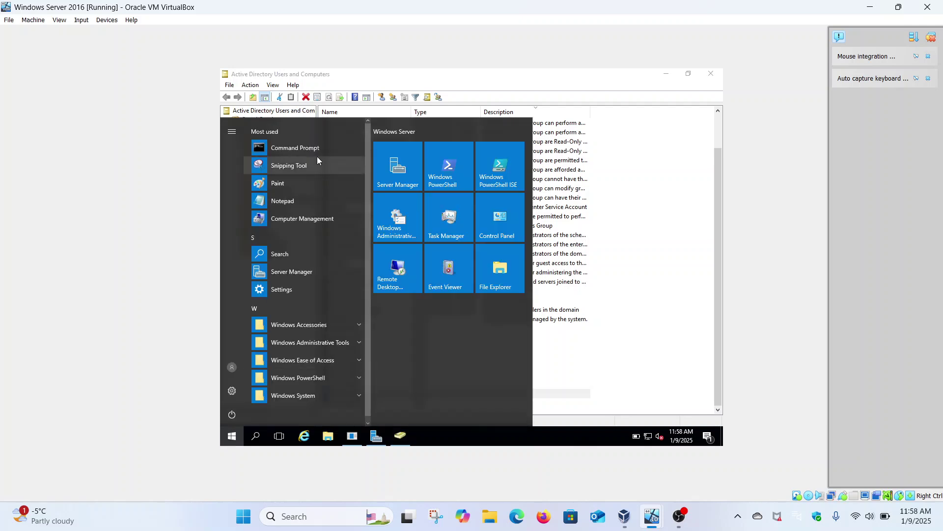
Step: Try running Command Prompt as a different user, then cancel the credentials prompt
{"action": "right_click", "coordinate": [317, 149]}
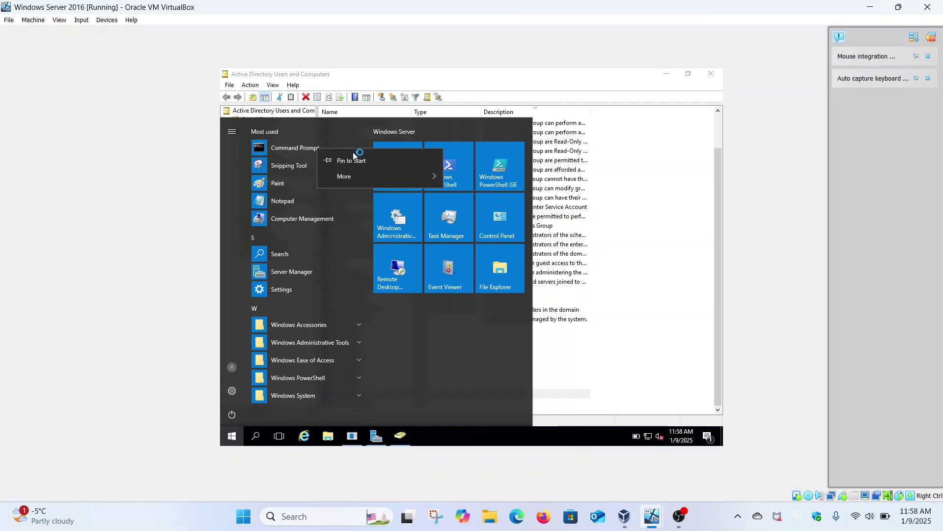
{"action": "mouse_move", "coordinate": [392, 175]}
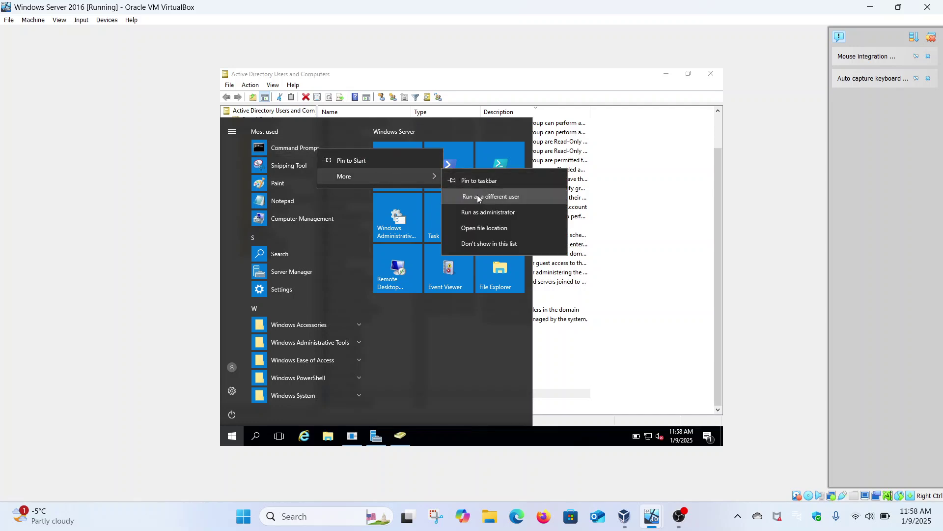
{"action": "left_click", "coordinate": [476, 196]}
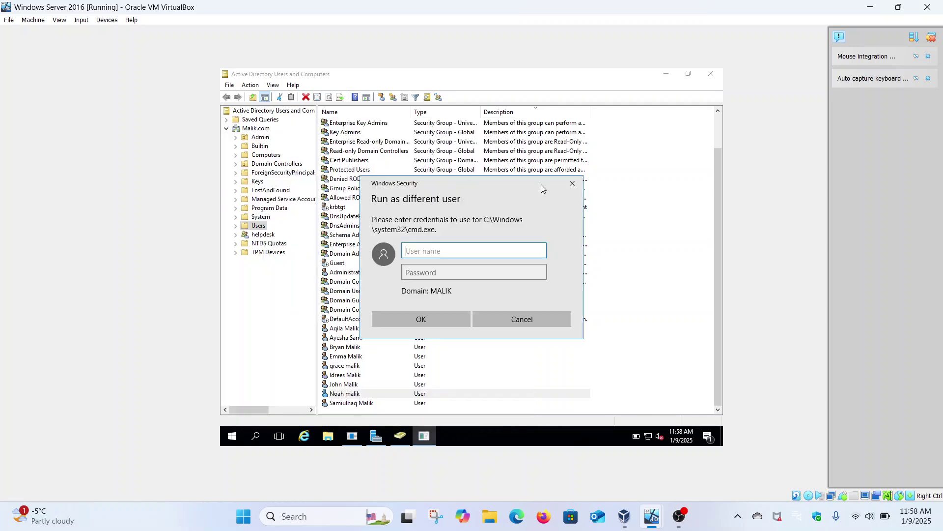
{"action": "left_click", "coordinate": [572, 184]}
Step: Reopen the Start menu and bring up Command Prompt's launch options again
{"action": "right_click", "coordinate": [231, 434]}
{"action": "left_click", "coordinate": [231, 434]}
{"action": "left_click", "coordinate": [231, 435]}
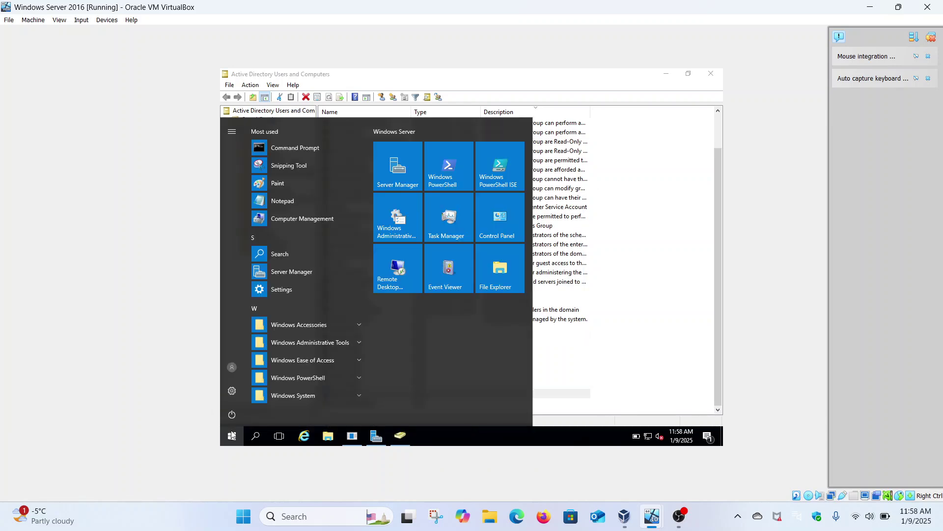
{"action": "right_click", "coordinate": [314, 154]}
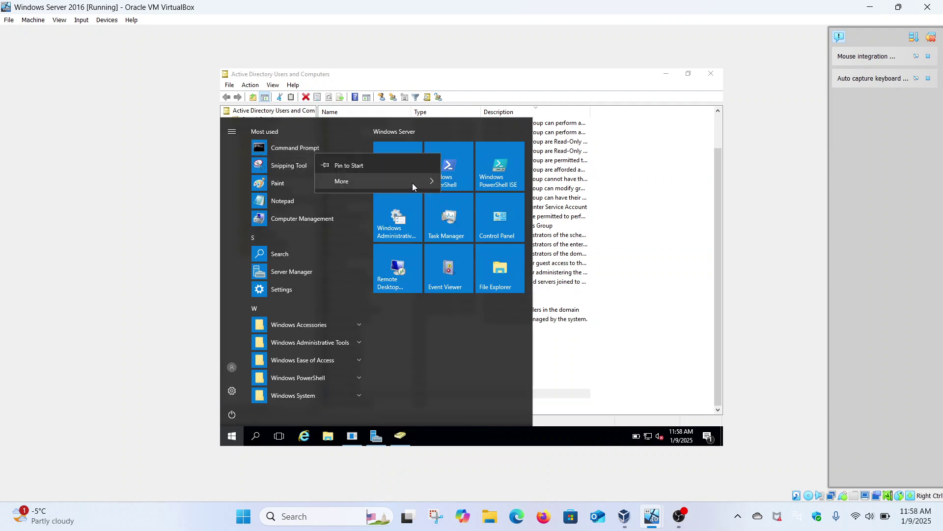
Step: Run Command Prompt as administrator, maximize it, and enter 'net user' at the prompt
{"action": "mouse_move", "coordinate": [437, 182]}
{"action": "left_click", "coordinate": [484, 217]}
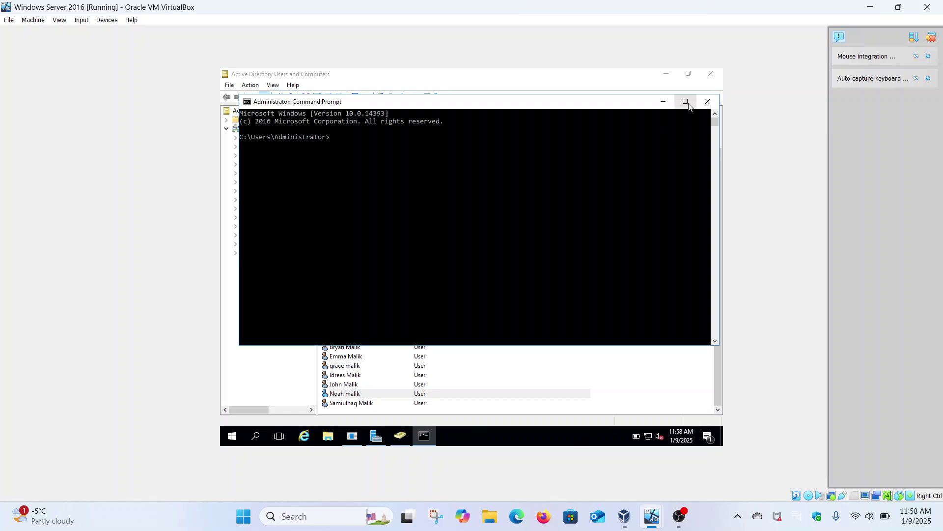
{"action": "left_click", "coordinate": [686, 101]}
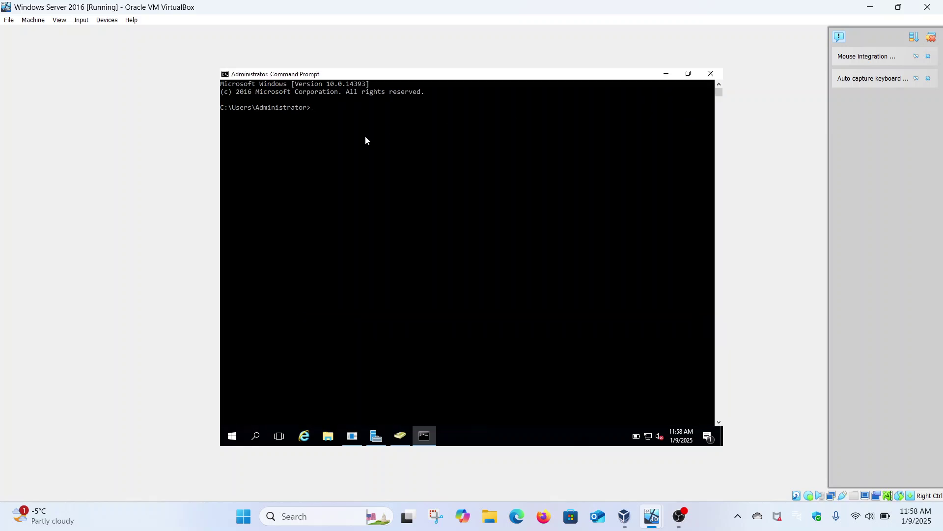
{"action": "type", "text": "user"}
{"action": "key", "text": "BackSpace"}
{"action": "key", "text": "BackSpace"}
{"action": "key", "text": "BackSpace"}
{"action": "key", "text": "BackSpace"}
{"action": "key", "text": "BackSpace"}
{"action": "type", "text": "net user malik"}
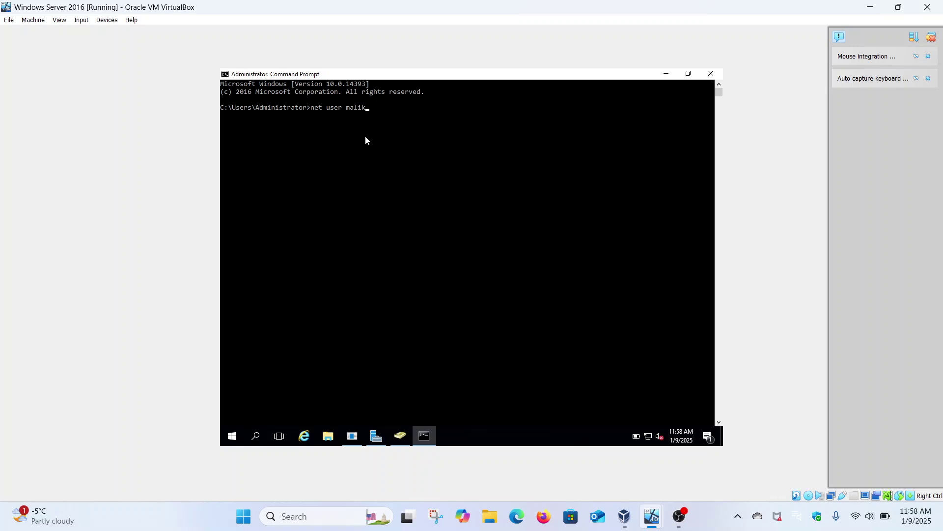
Step: Correct the username and run 'net user' with /domain to show the test user's account details
{"action": "key", "text": "BackSpace"}
{"action": "key", "text": "BackSpace"}
{"action": "type", "text": "Nmalik /domain"}
{"action": "key", "text": "Return"}
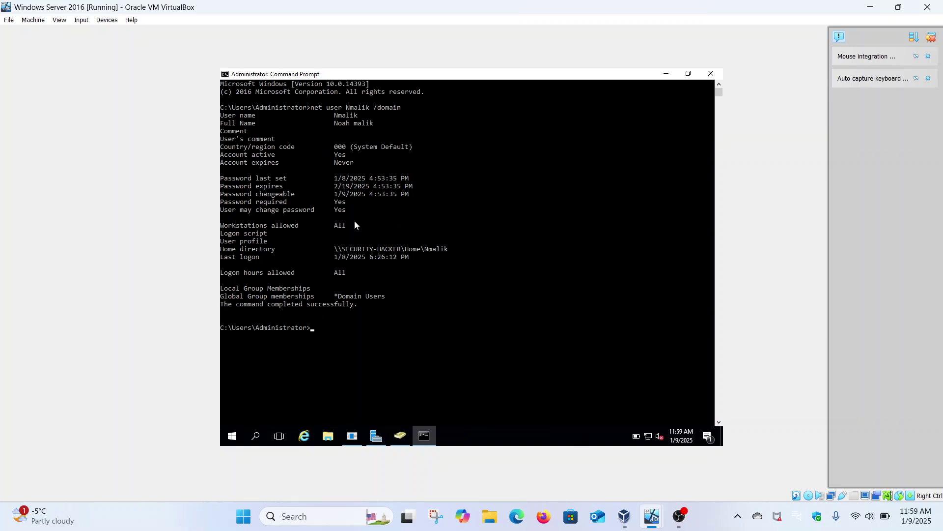
Step: Disable the test user's account in Active Directory Users and Computers
{"action": "left_click", "coordinate": [671, 74]}
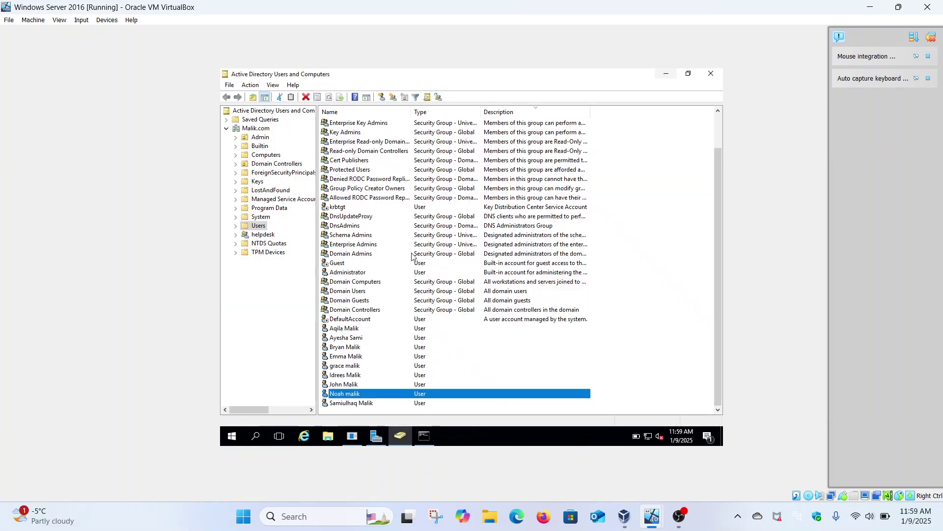
{"action": "right_click", "coordinate": [365, 393]}
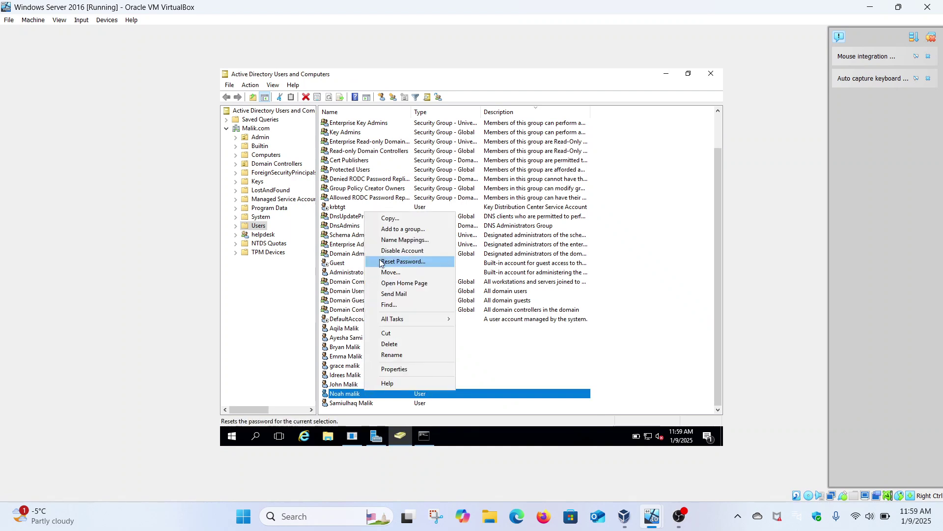
{"action": "left_click", "coordinate": [410, 251]}
{"action": "left_click", "coordinate": [518, 291]}
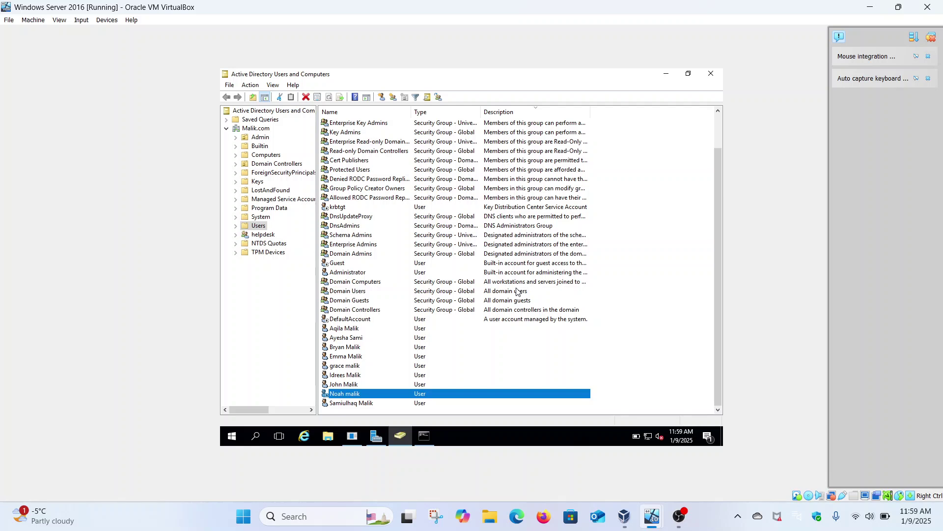
Step: On the Windows 11 client, bring up the Other user sign-in form
{"action": "mouse_move", "coordinate": [652, 516]}
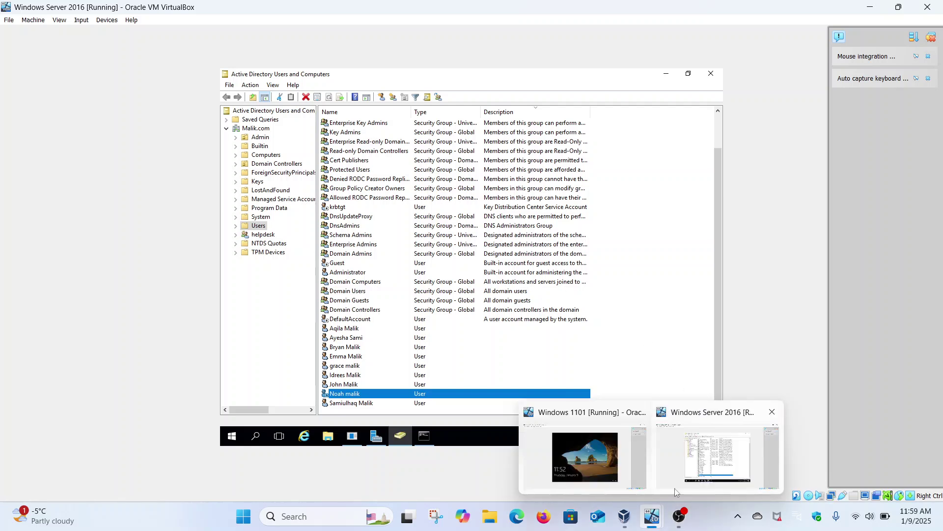
{"action": "left_click", "coordinate": [585, 457]}
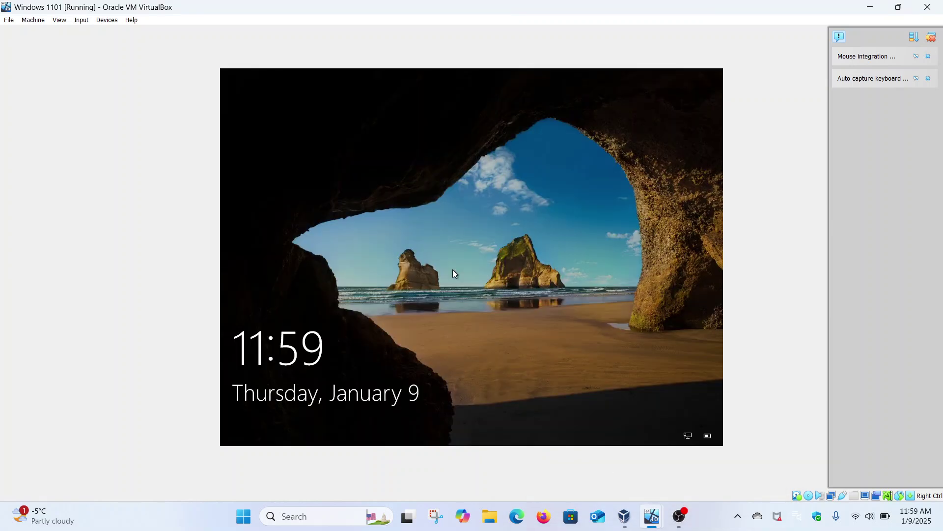
{"action": "left_click", "coordinate": [452, 269]}
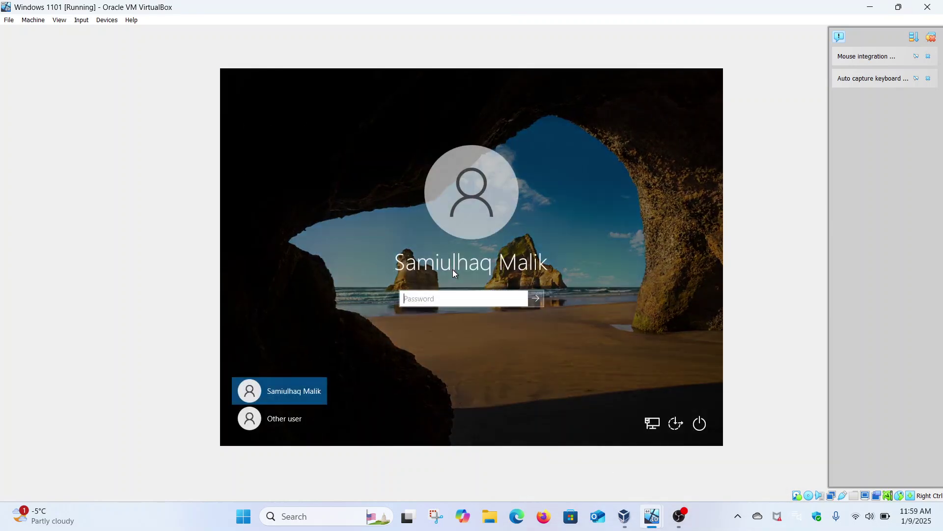
{"action": "left_click", "coordinate": [285, 423]}
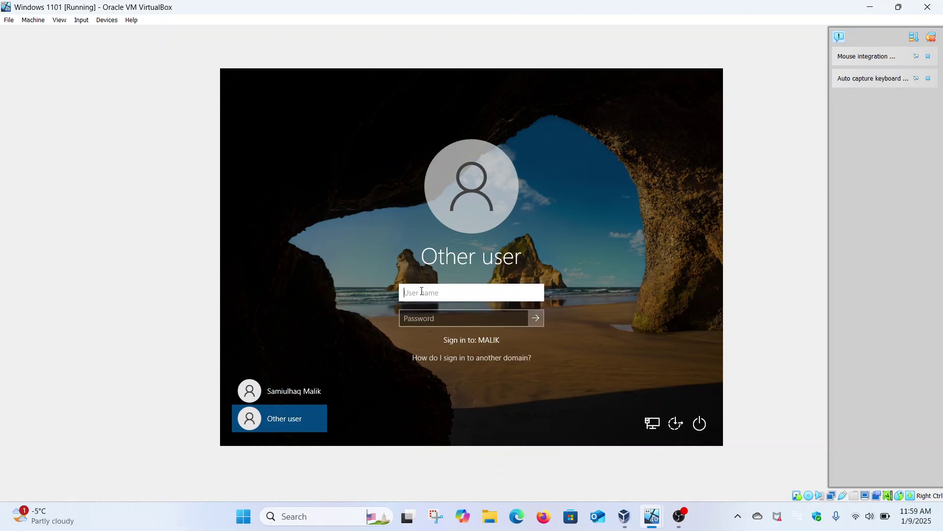
Step: Sign in with the test user's domain name and password, then dismiss the account-disabled error
{"action": "type", "text": "Nmalik"}
{"action": "left_click", "coordinate": [424, 318]}
{"action": "key", "text": "Caps_Lock"}
{"action": "type", "text": "****"}
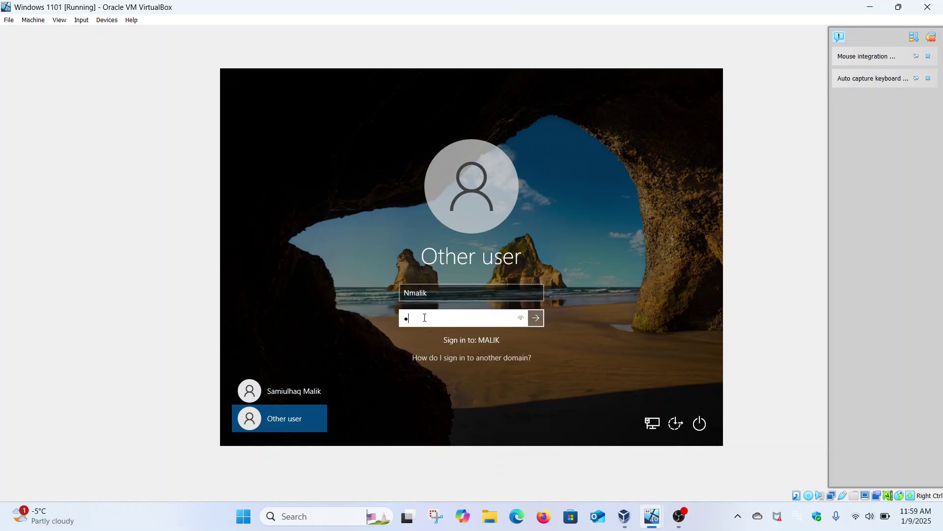
{"action": "type", "text": "******"}
{"action": "key", "text": "Return"}
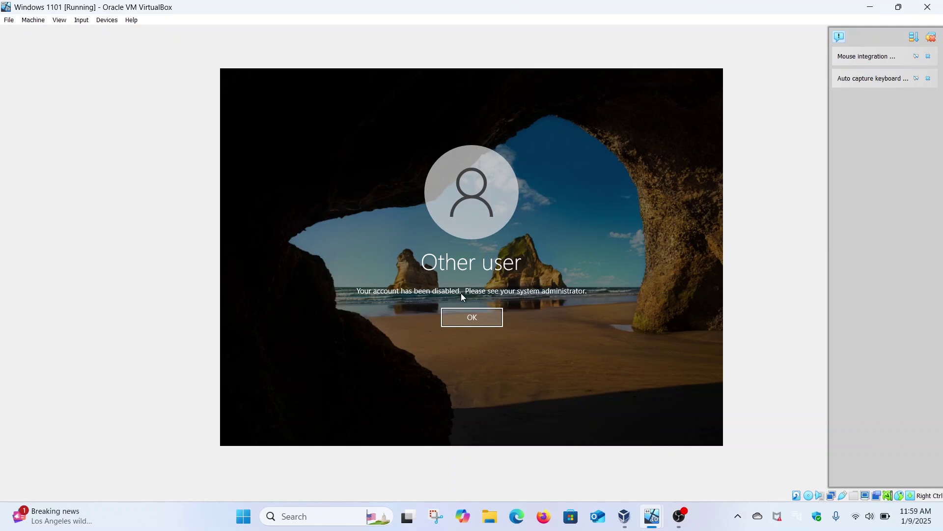
{"action": "left_click", "coordinate": [497, 320]}
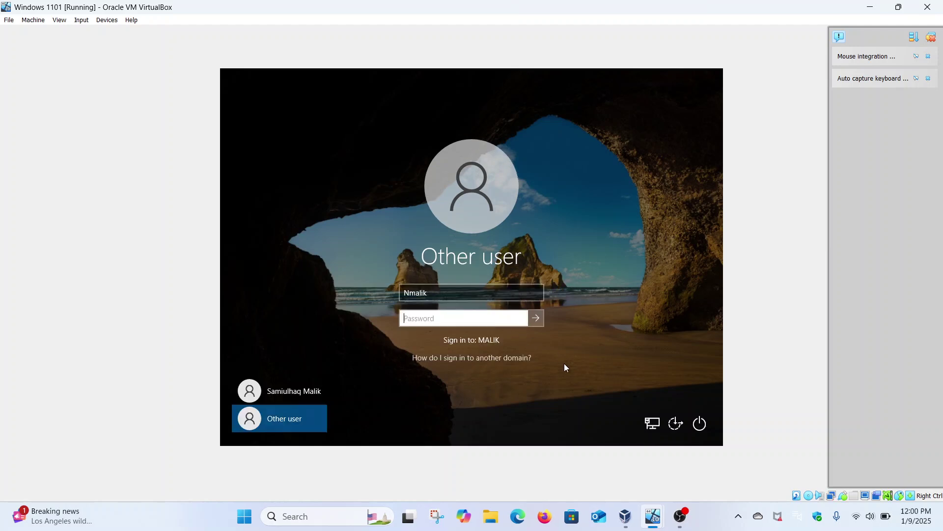
Step: Back on the server, re-enable the test user's account in ADUC
{"action": "mouse_move", "coordinate": [664, 515]}
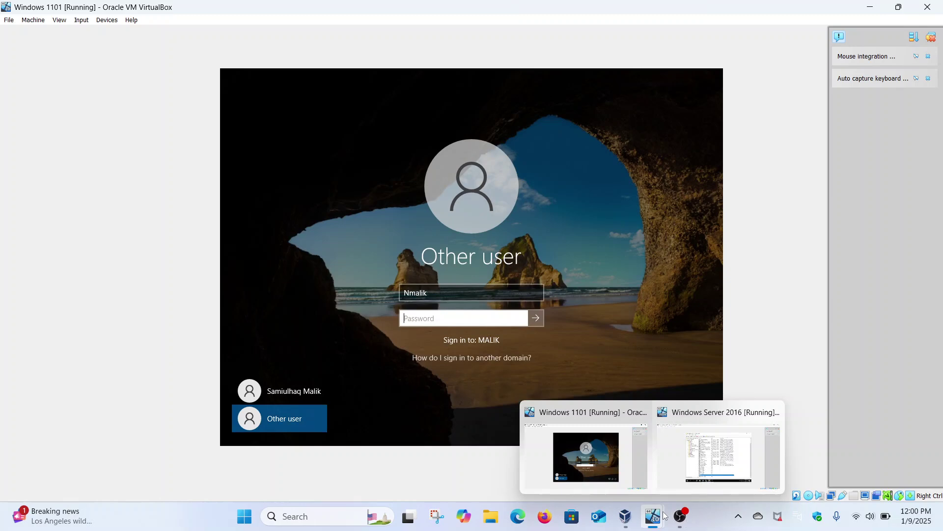
{"action": "left_click", "coordinate": [688, 451]}
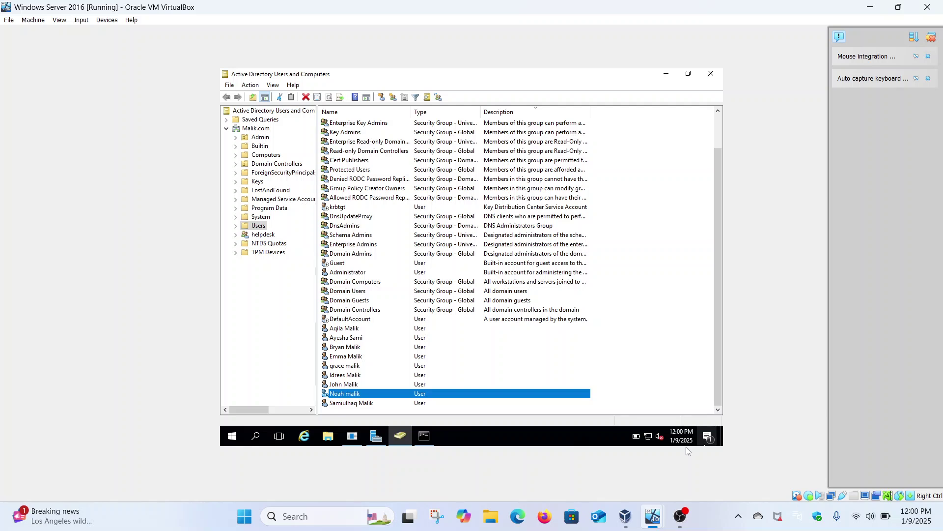
{"action": "right_click", "coordinate": [368, 394]}
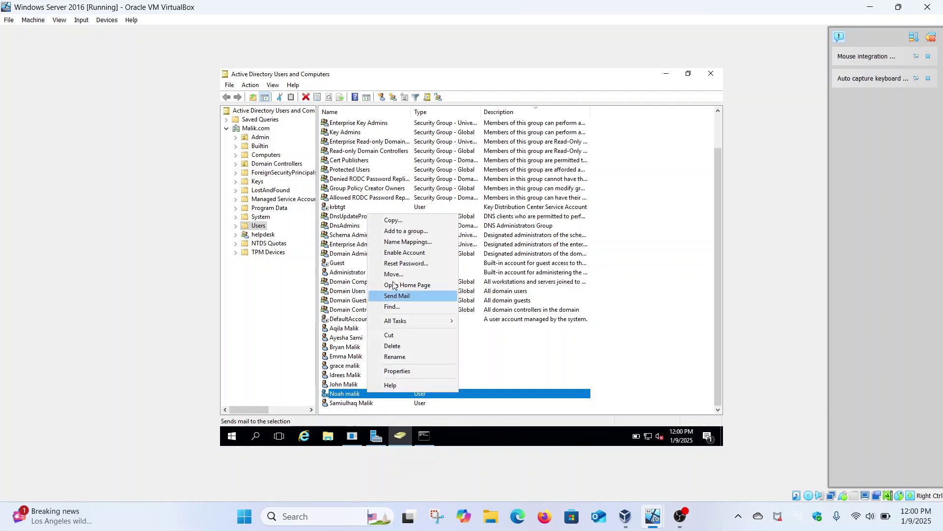
{"action": "left_click", "coordinate": [409, 252]}
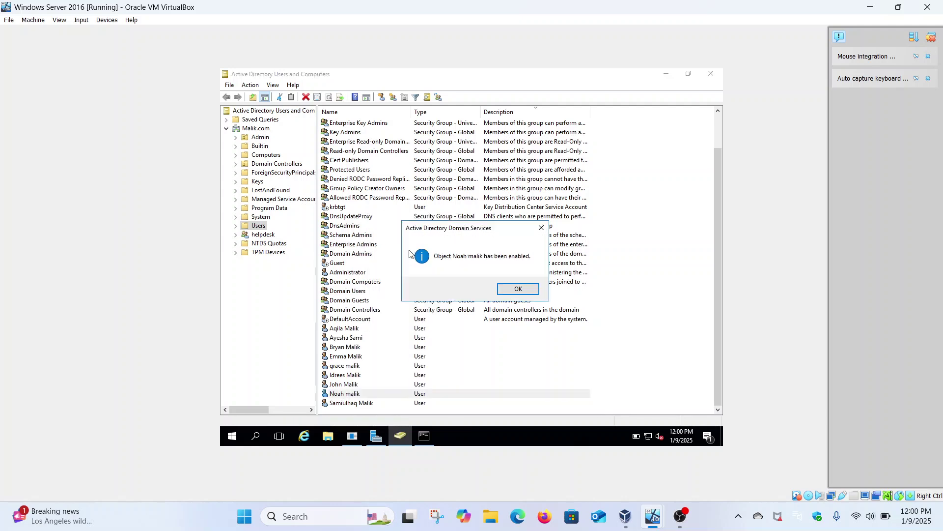
{"action": "left_click", "coordinate": [513, 291]}
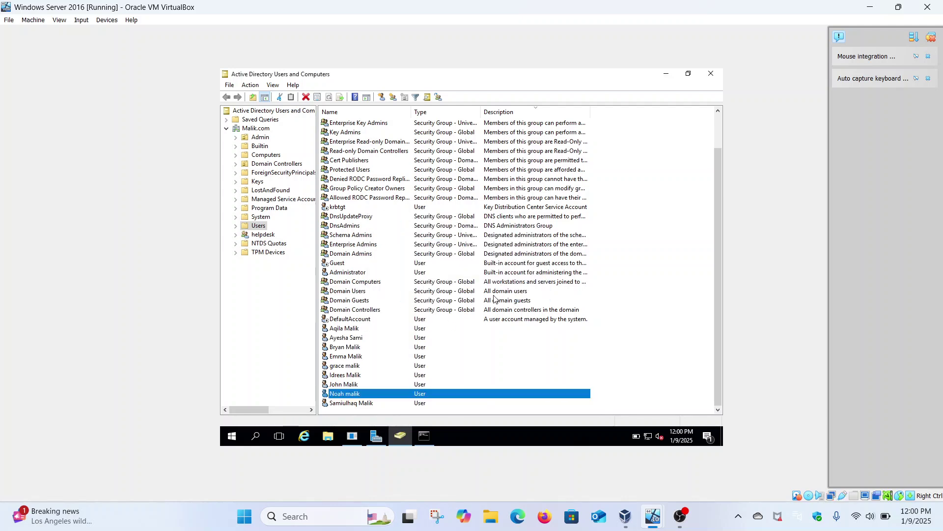
{"action": "right_click", "coordinate": [366, 393]}
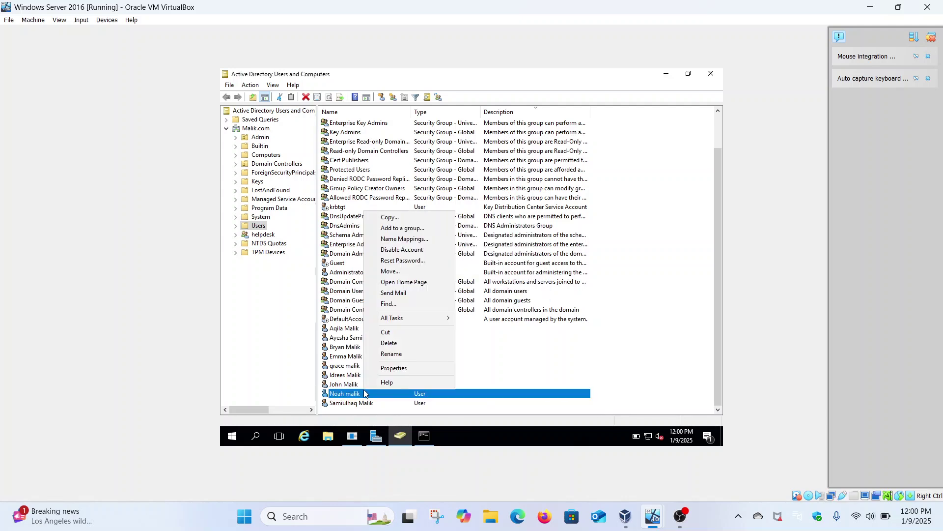
{"action": "left_click", "coordinate": [390, 372]}
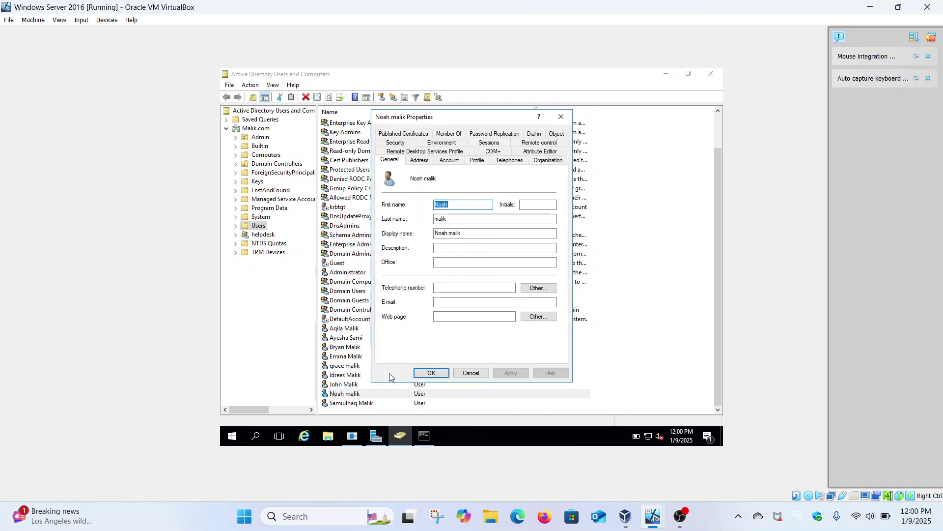
{"action": "left_click", "coordinate": [449, 161]}
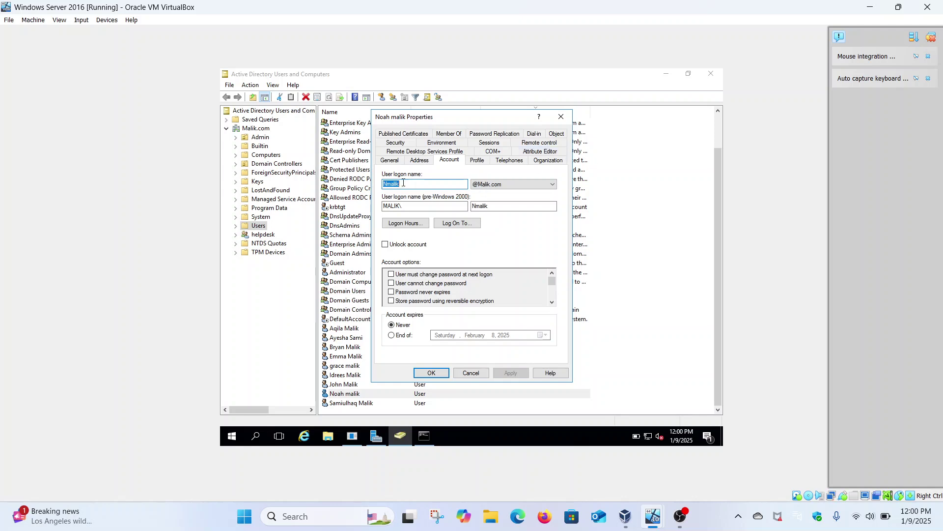
{"action": "left_click", "coordinate": [391, 160]}
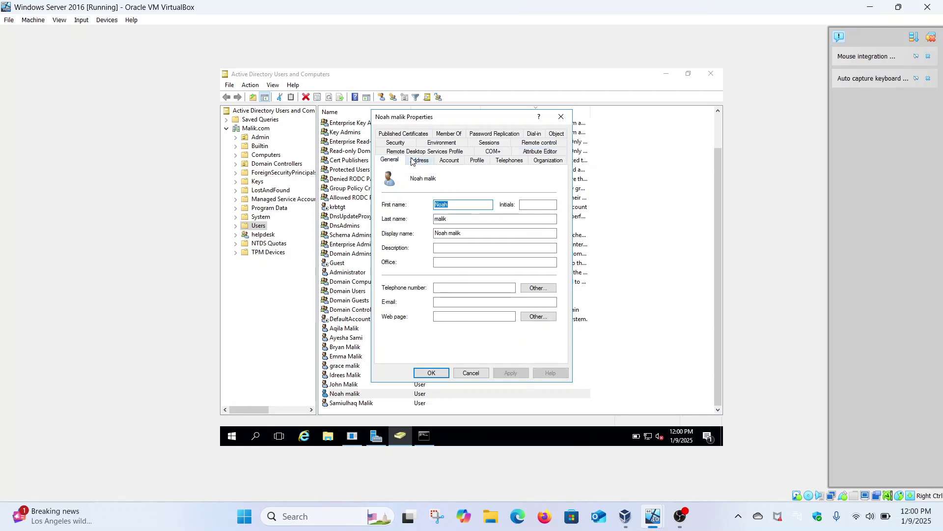
{"action": "left_click", "coordinate": [426, 161]}
{"action": "left_click", "coordinate": [453, 161]}
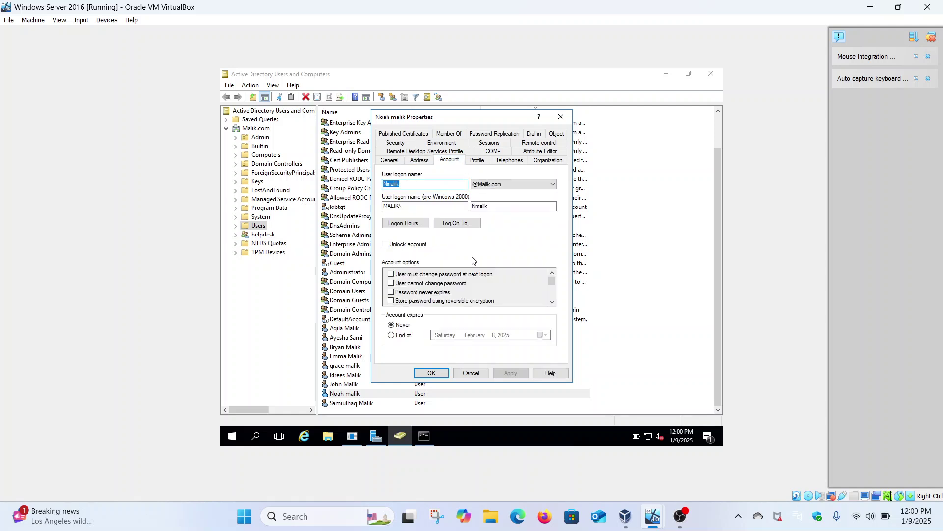
{"action": "left_click", "coordinate": [479, 161]}
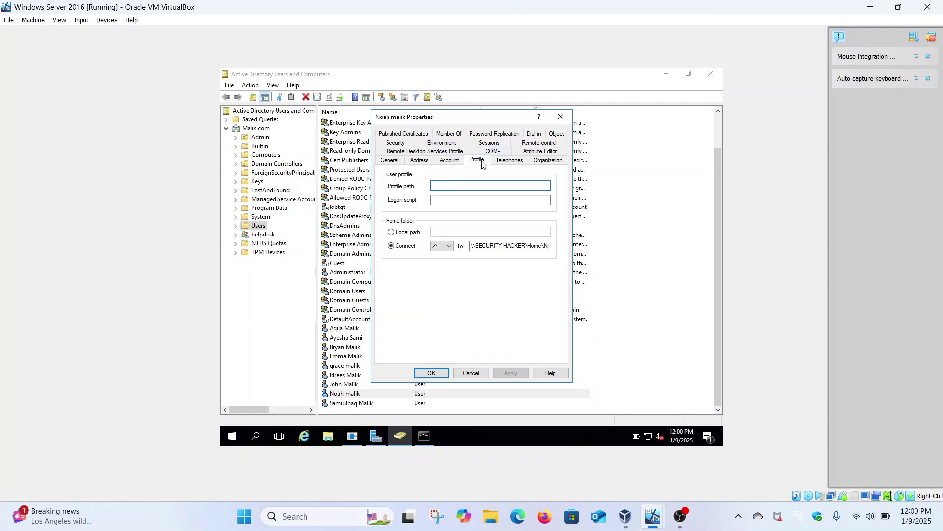
{"action": "left_click", "coordinate": [510, 162]}
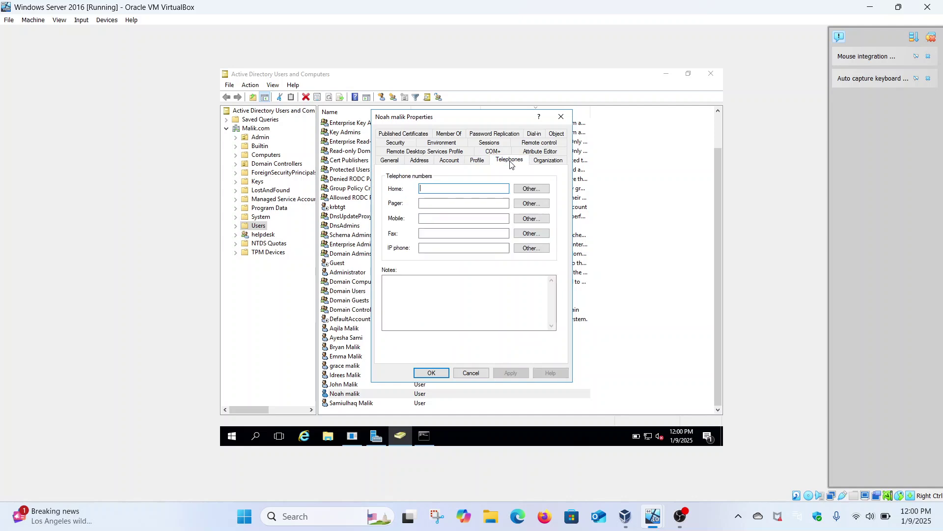
{"action": "left_click", "coordinate": [408, 143]}
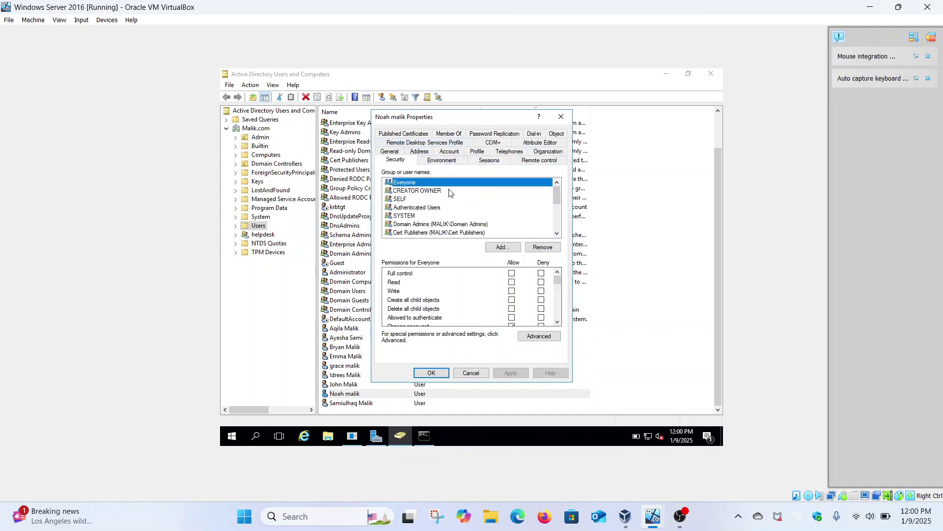
{"action": "left_click", "coordinate": [560, 118]}
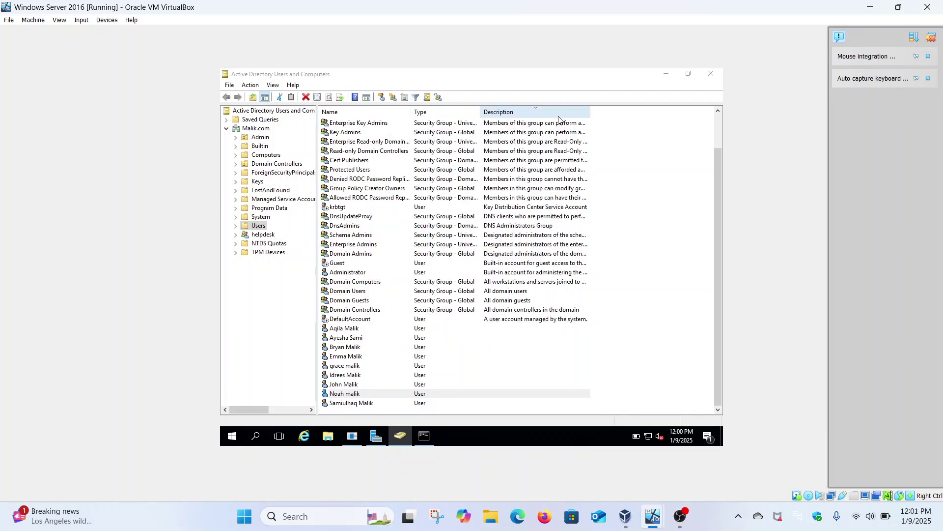
Step: Disable the test user's account again and acknowledge the confirmation
{"action": "right_click", "coordinate": [355, 395]}
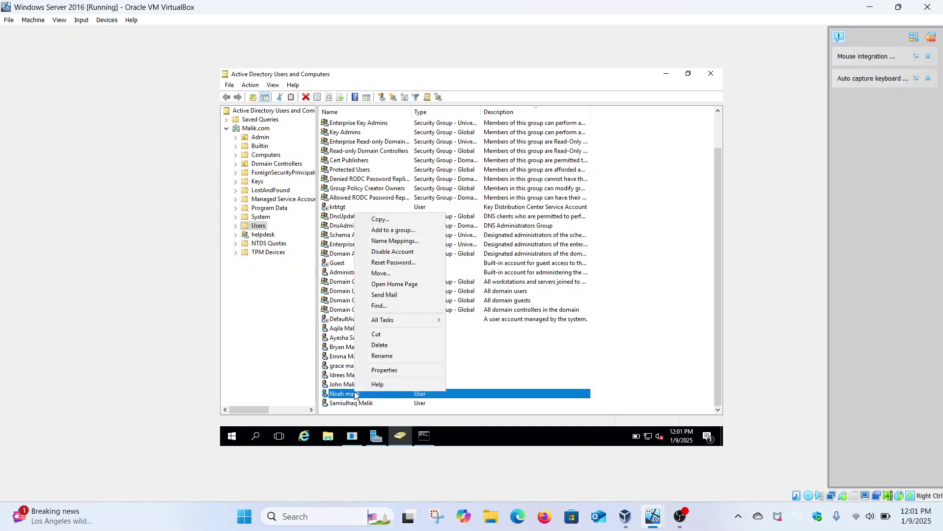
{"action": "left_click", "coordinate": [399, 252]}
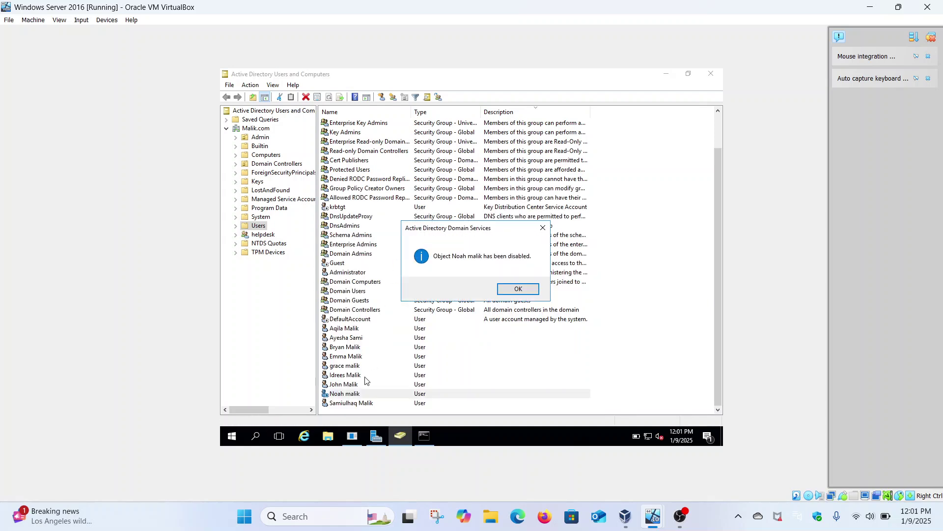
{"action": "left_click", "coordinate": [510, 288]}
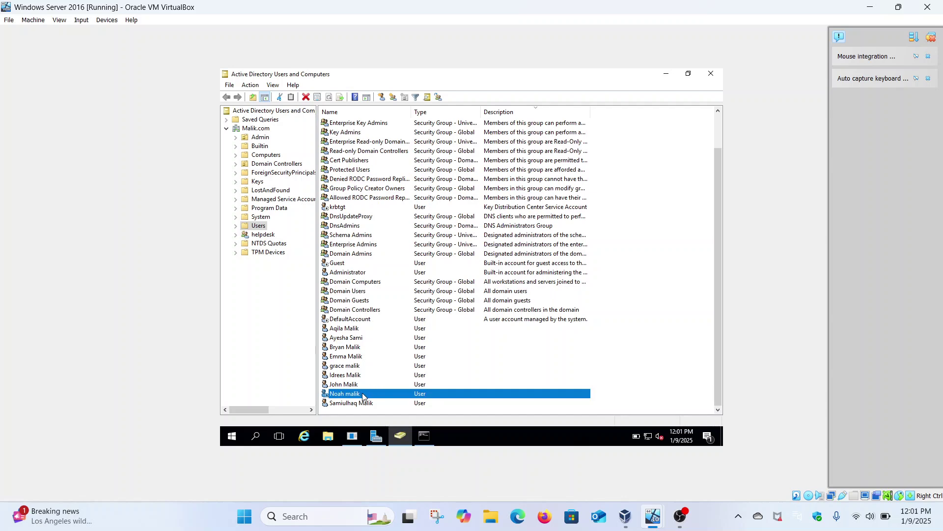
Step: Enable the test user's account and acknowledge the confirmation
{"action": "right_click", "coordinate": [363, 396]}
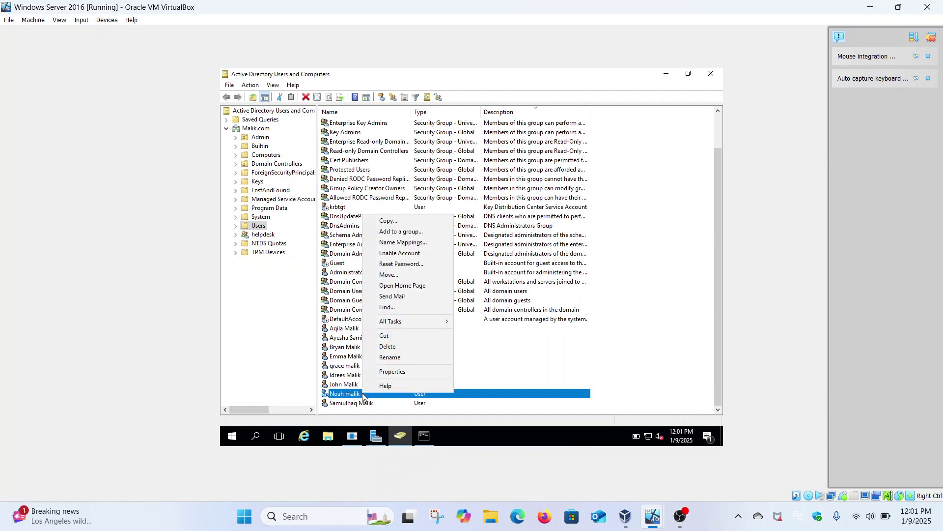
{"action": "left_click", "coordinate": [404, 253]}
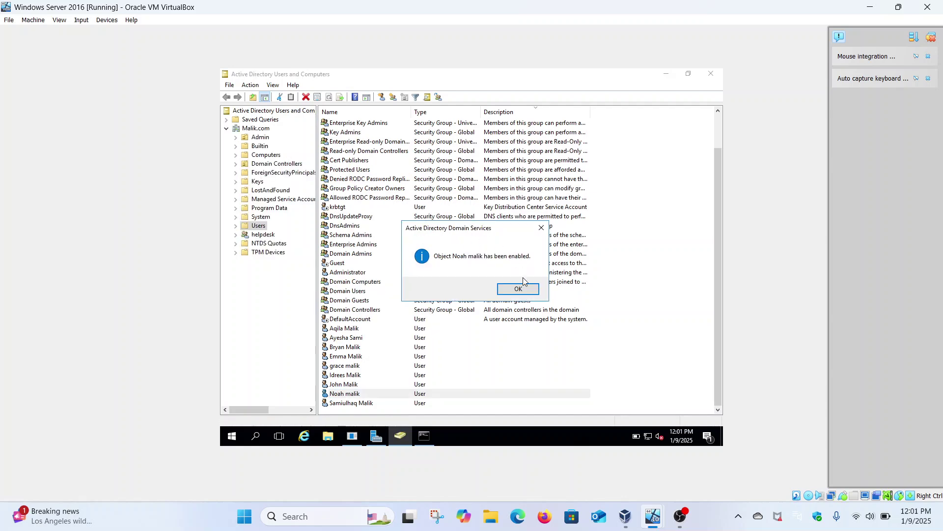
{"action": "left_click", "coordinate": [520, 290]}
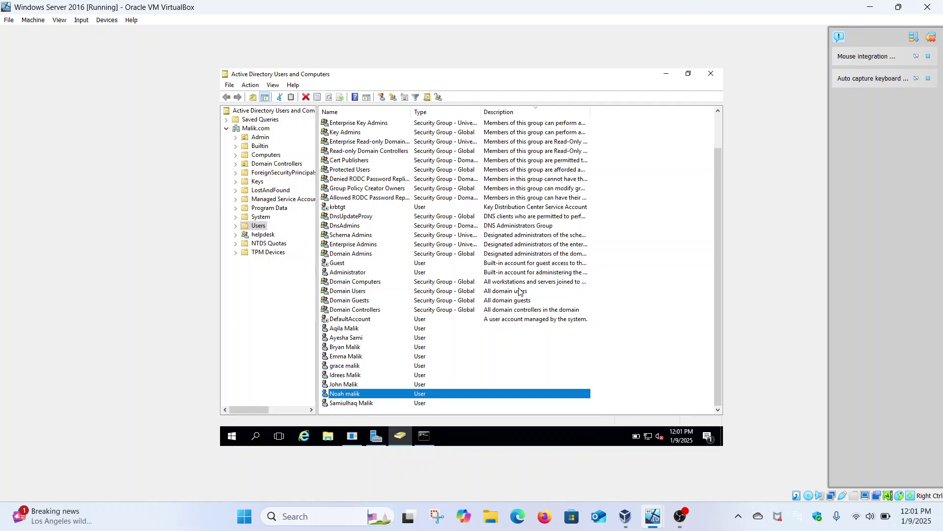
{"action": "right_click", "coordinate": [364, 395]}
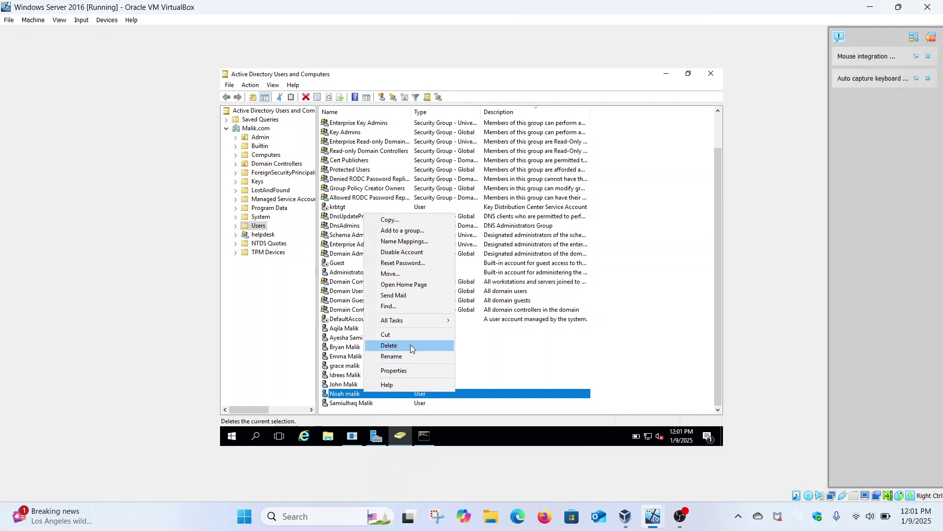
Step: In the user's Account properties, set account expiry to end of December 1, 2024
{"action": "left_click", "coordinate": [406, 370]}
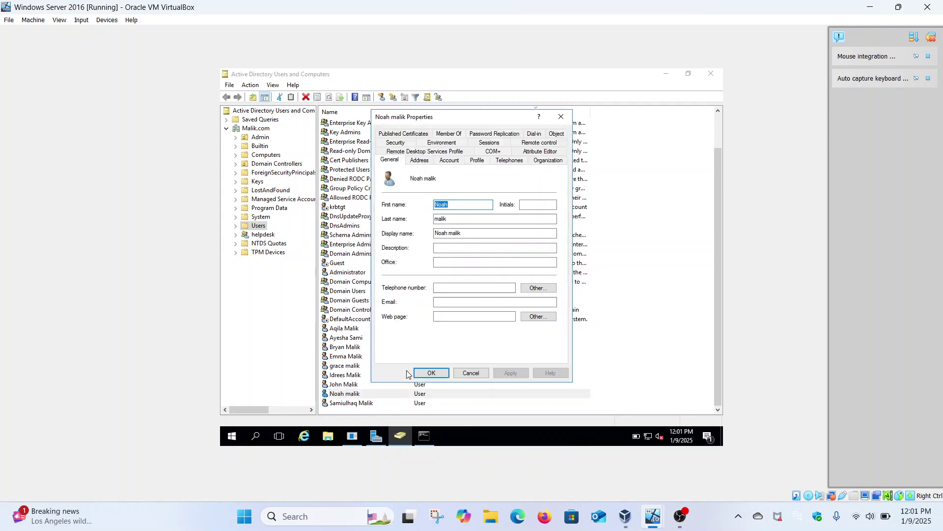
{"action": "left_click", "coordinate": [456, 161]}
{"action": "left_click", "coordinate": [405, 336]}
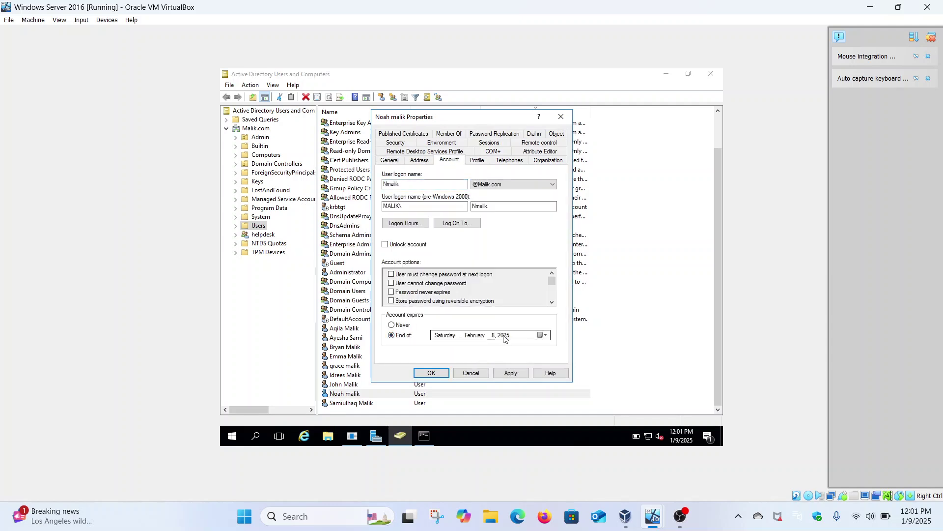
{"action": "left_click", "coordinate": [543, 336]}
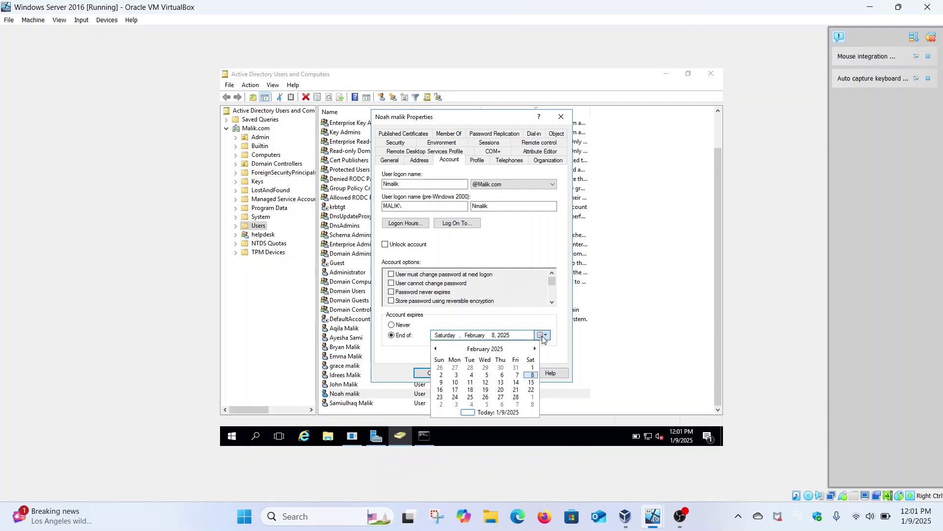
{"action": "left_click", "coordinate": [436, 349]}
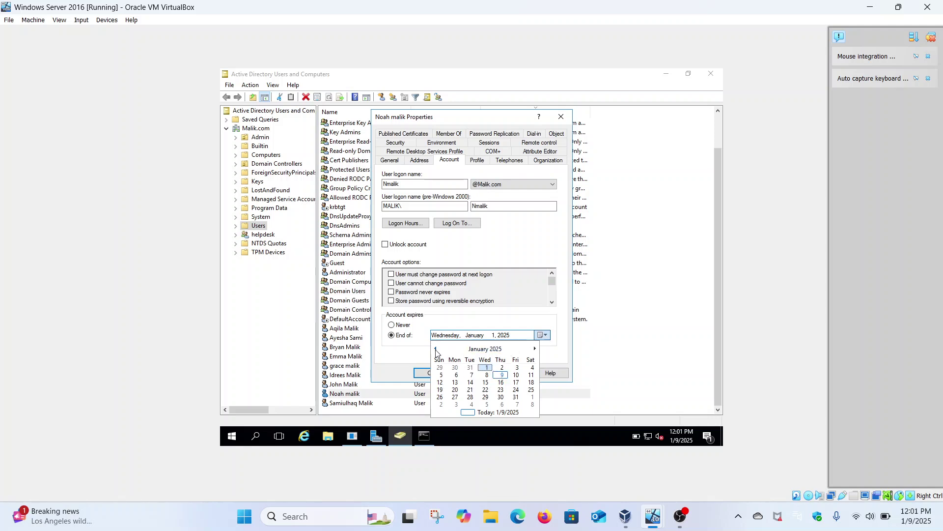
{"action": "left_click", "coordinate": [436, 349]}
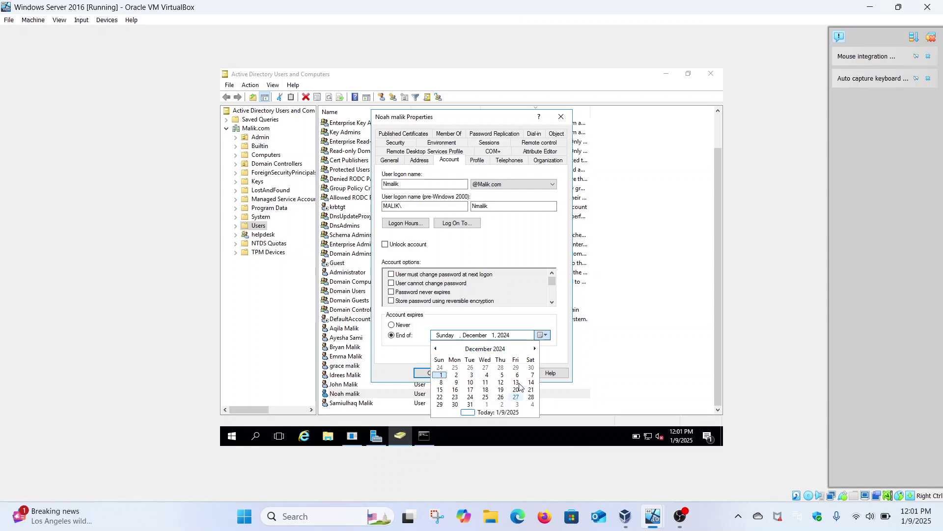
{"action": "left_click", "coordinate": [443, 377]}
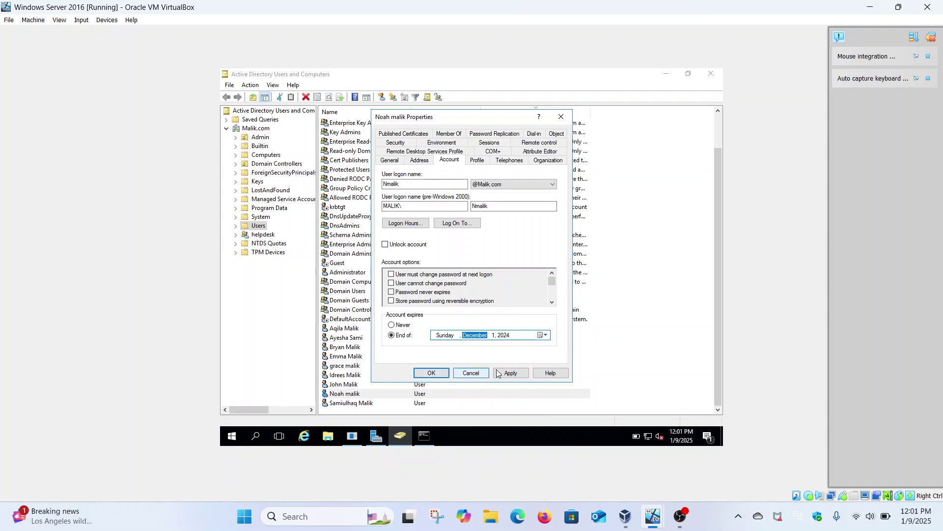
{"action": "left_click", "coordinate": [512, 374]}
{"action": "left_click", "coordinate": [439, 375]}
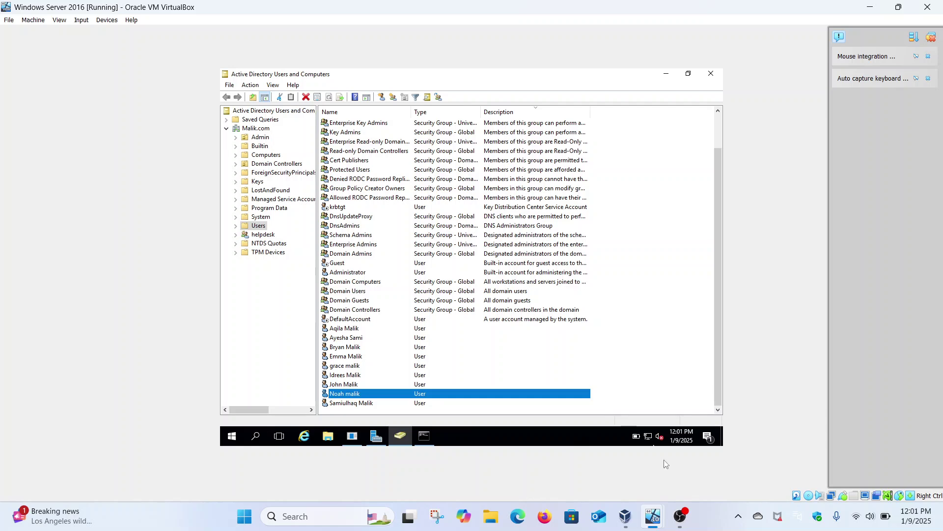
Step: On the Windows 11 client, bring up the Other user sign-in form
{"action": "mouse_move", "coordinate": [660, 505]}
{"action": "left_click", "coordinate": [594, 442]}
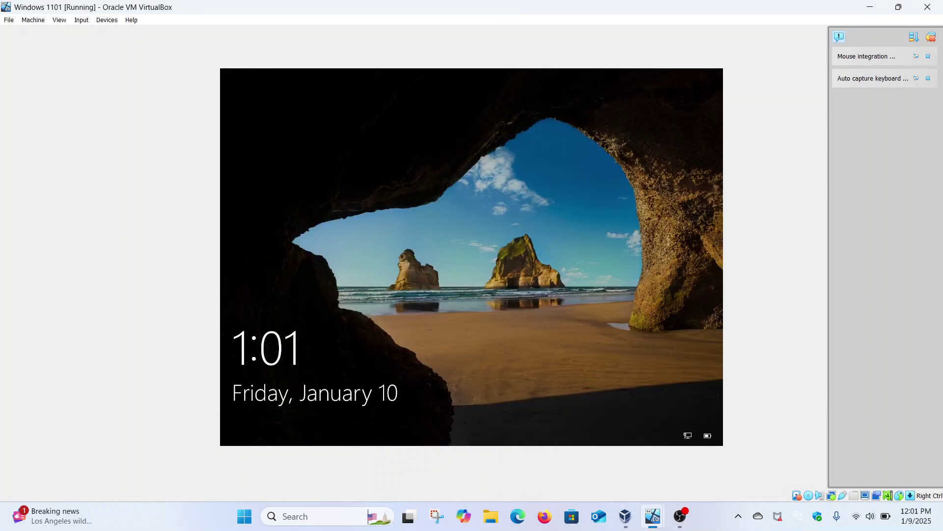
{"action": "left_click", "coordinate": [432, 290]}
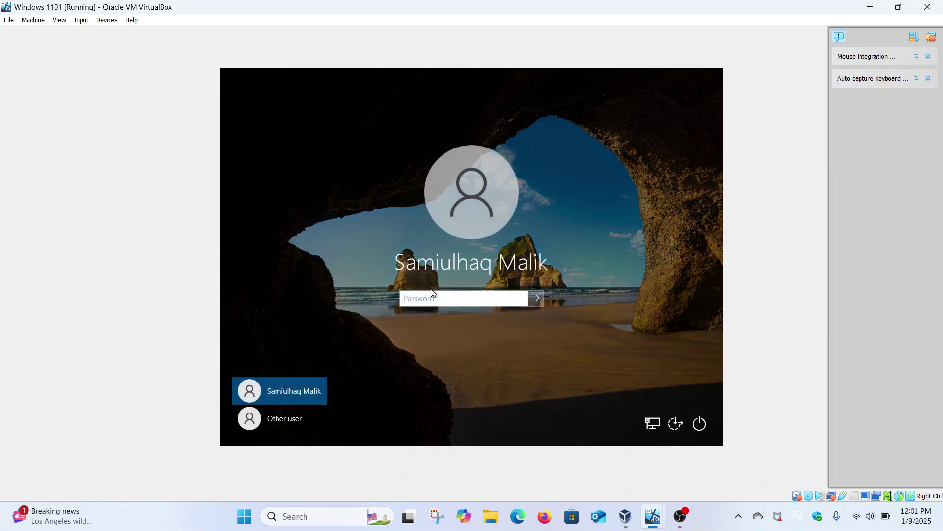
{"action": "left_click", "coordinate": [286, 418]}
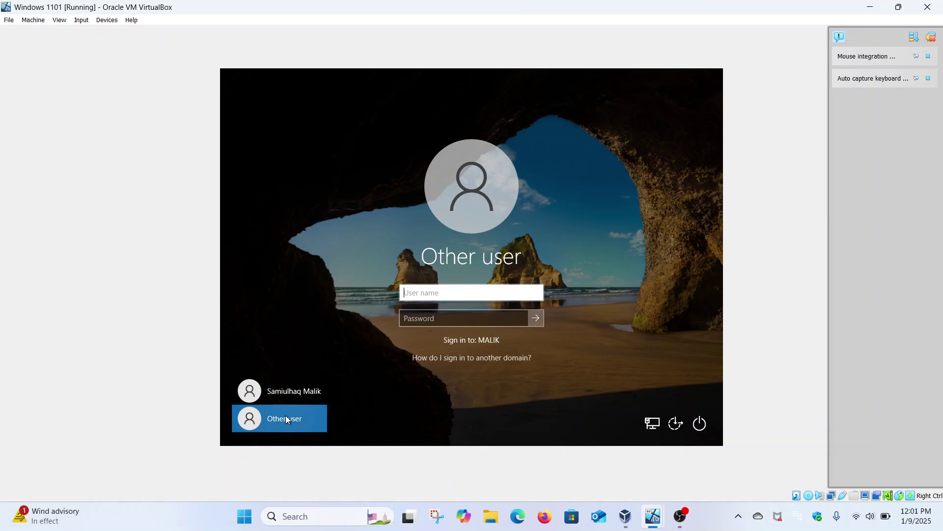
Step: Sign in with the test user's name and password, then dismiss the account-expired message
{"action": "type", "text": "Nmalik"}
{"action": "left_click", "coordinate": [440, 317]}
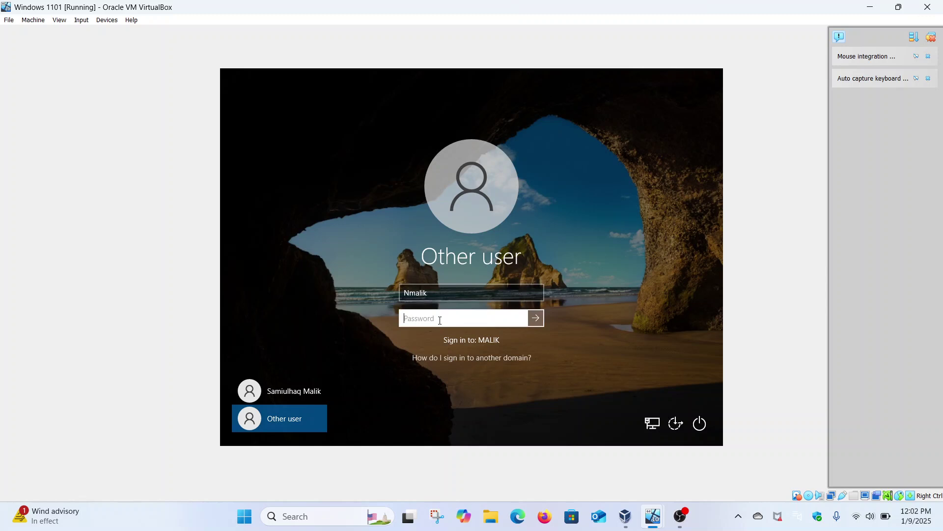
{"action": "key", "text": "Caps_Lock"}
{"action": "type", "text": "************"}
{"action": "key", "text": "Return"}
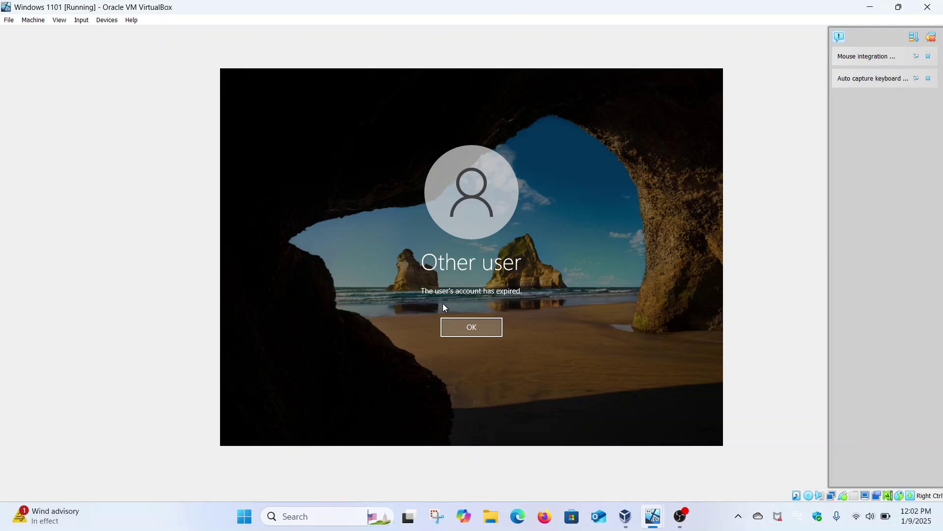
{"action": "left_click", "coordinate": [480, 328]}
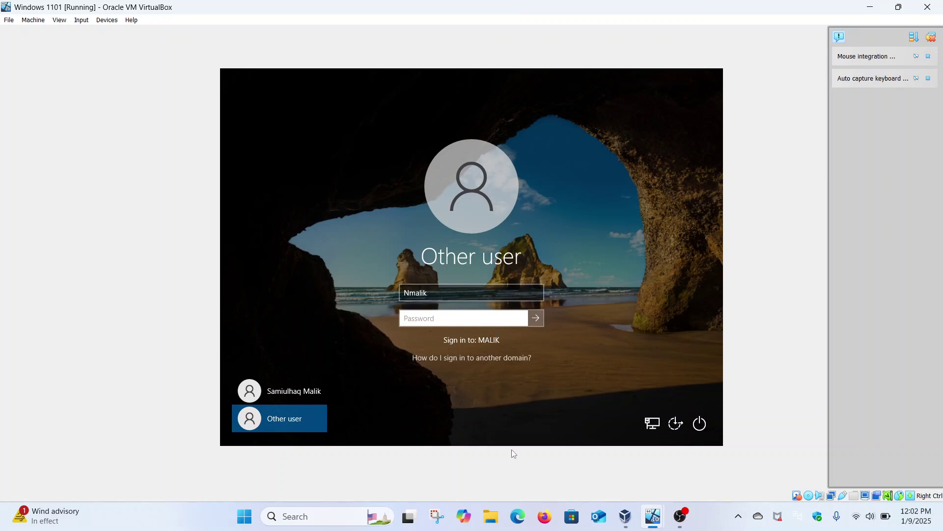
Step: On the server, set the test user's account expiry back to Never in Properties
{"action": "mouse_move", "coordinate": [653, 516]}
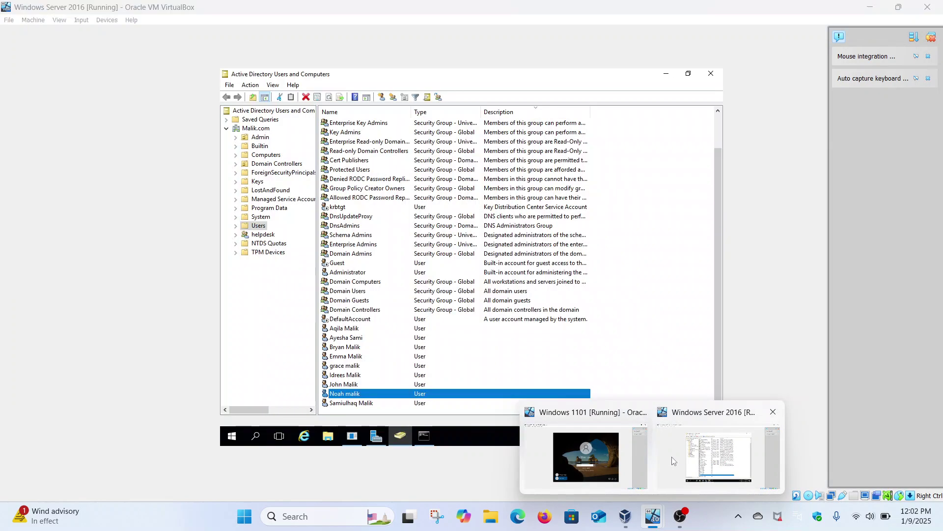
{"action": "left_click", "coordinate": [672, 456]}
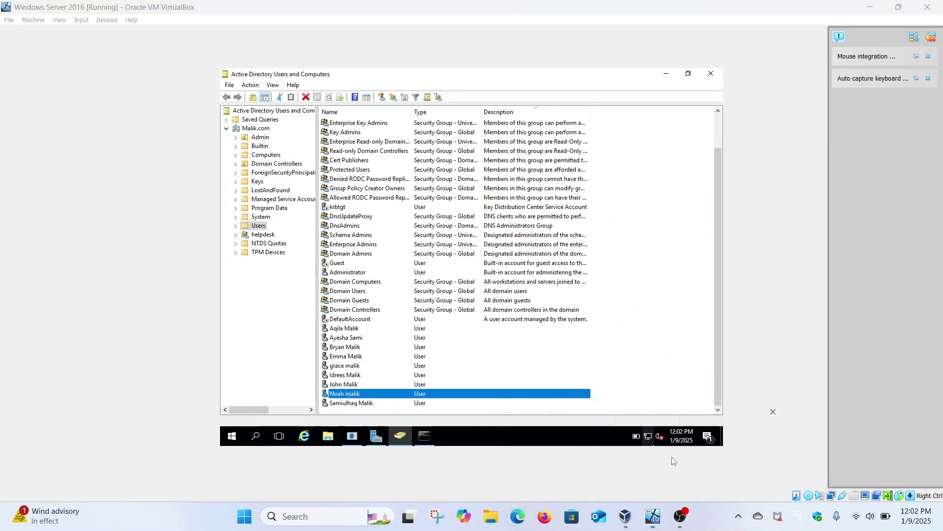
{"action": "right_click", "coordinate": [379, 393]}
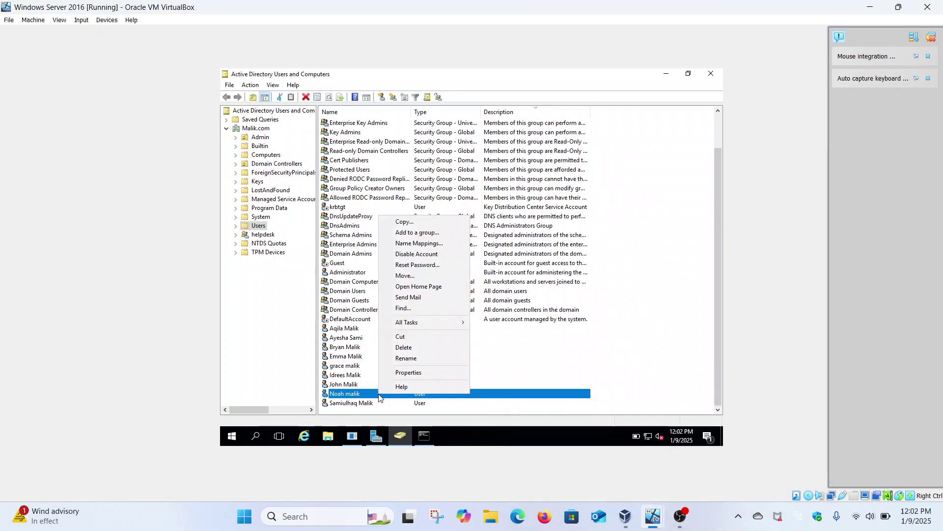
{"action": "left_click", "coordinate": [422, 373]}
{"action": "left_click", "coordinate": [476, 161]}
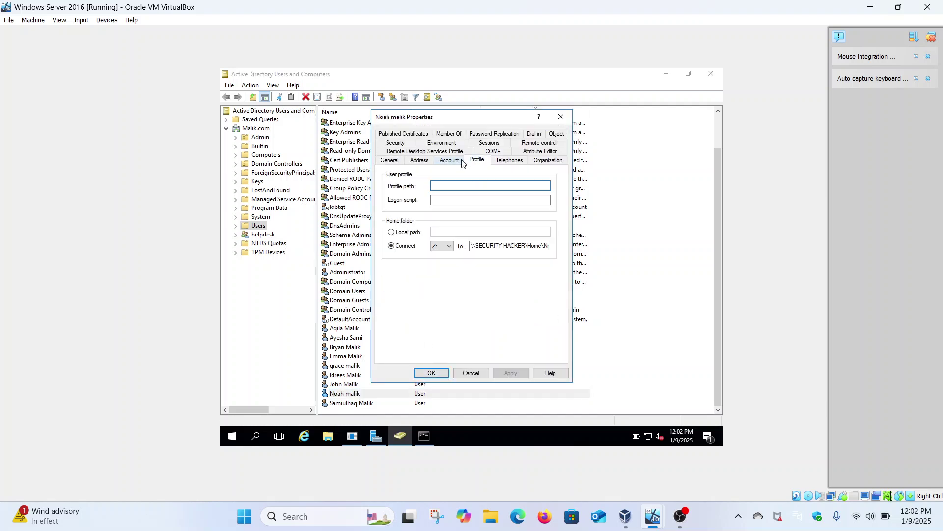
{"action": "left_click", "coordinate": [460, 161]}
{"action": "left_click", "coordinate": [407, 326]}
{"action": "left_click", "coordinate": [524, 378]}
{"action": "left_click", "coordinate": [431, 373]}
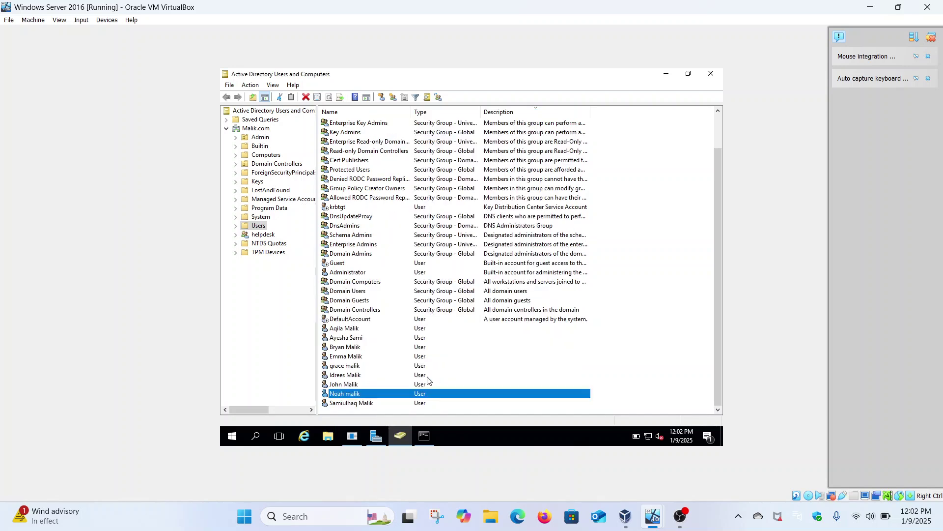
{"action": "right_click", "coordinate": [359, 394]}
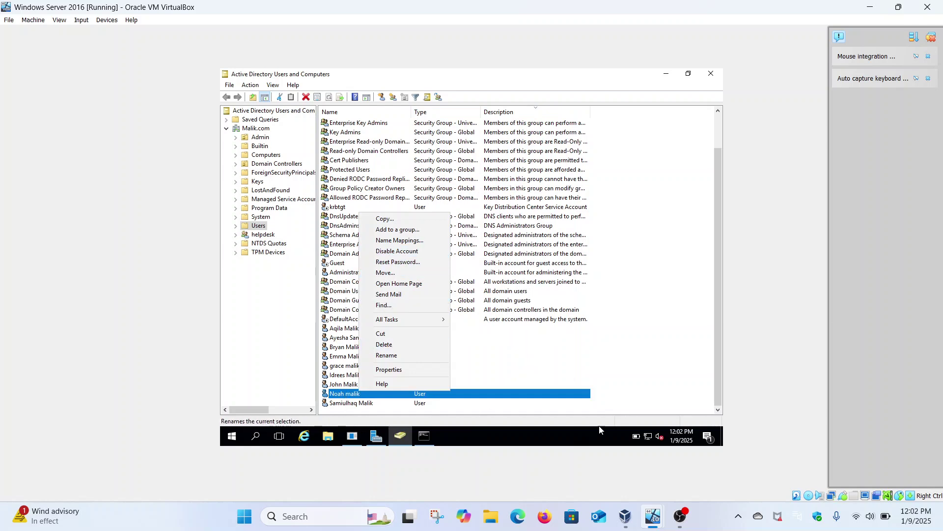
Step: Sign in to Windows 11 with the test user's password, then return to the server VM
{"action": "mouse_move", "coordinate": [652, 506]}
{"action": "left_click", "coordinate": [615, 460]}
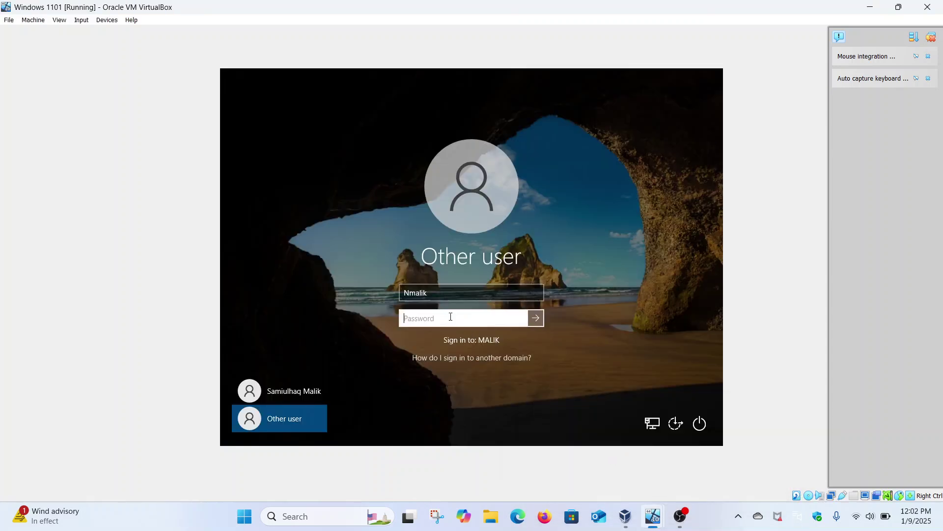
{"action": "type", "text": "••••••••••"}
{"action": "key", "text": "Return"}
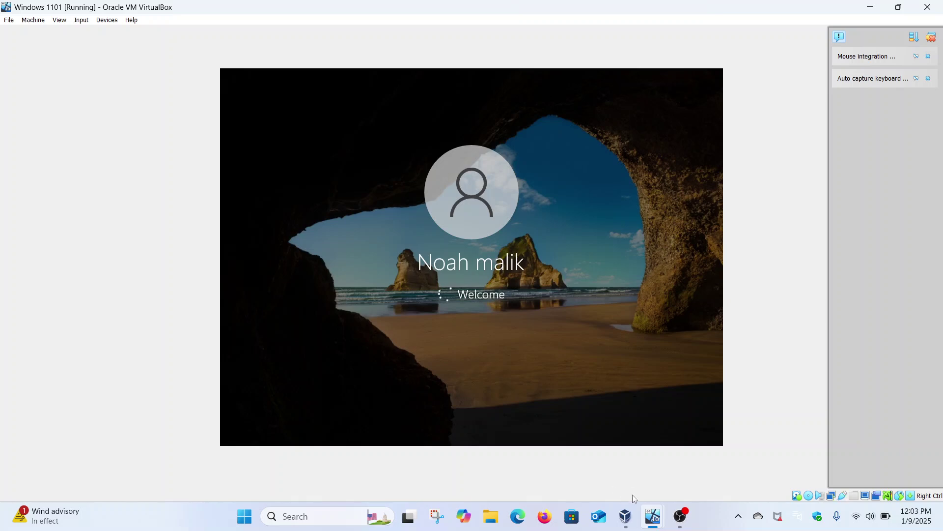
{"action": "mouse_move", "coordinate": [654, 516]}
{"action": "left_click", "coordinate": [683, 457]}
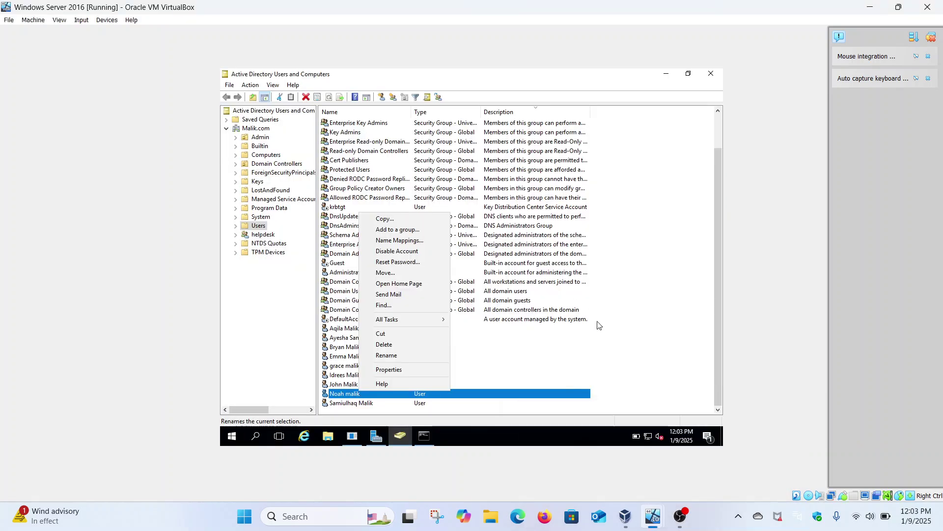
Step: Dismiss the open menu and select the Malik.com domain root to list its containers and OUs
{"action": "left_click", "coordinate": [648, 323]}
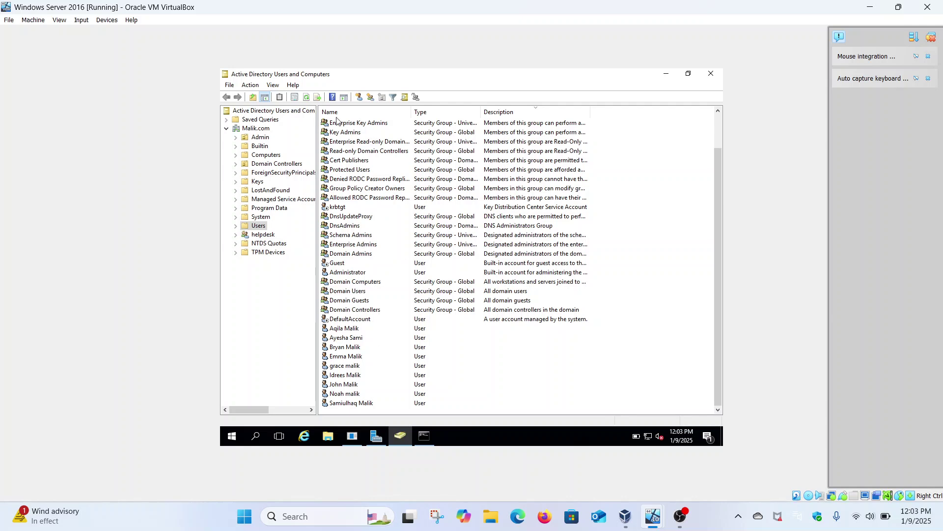
{"action": "left_click", "coordinate": [264, 129]}
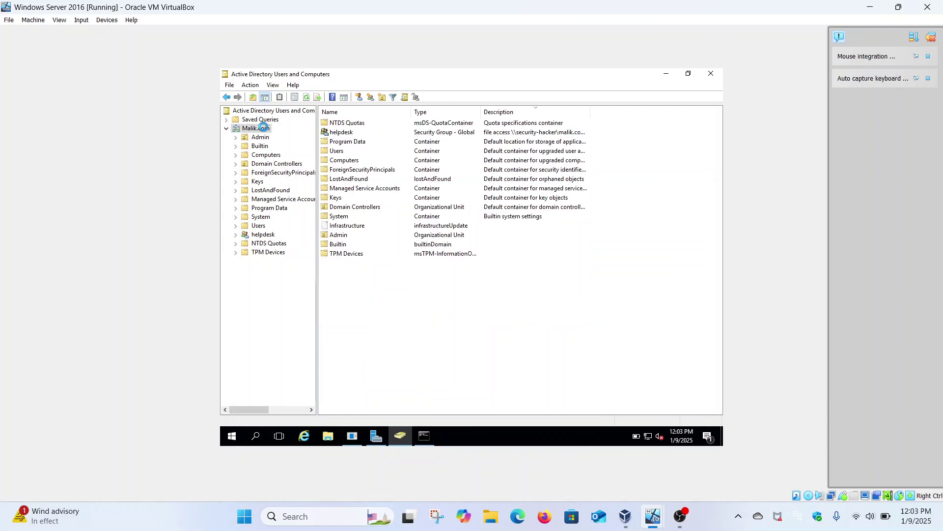
{"action": "right_click", "coordinate": [264, 129]}
Step: Search Active Directory for users matching 'B' and select the found account
{"action": "left_click", "coordinate": [325, 145]}
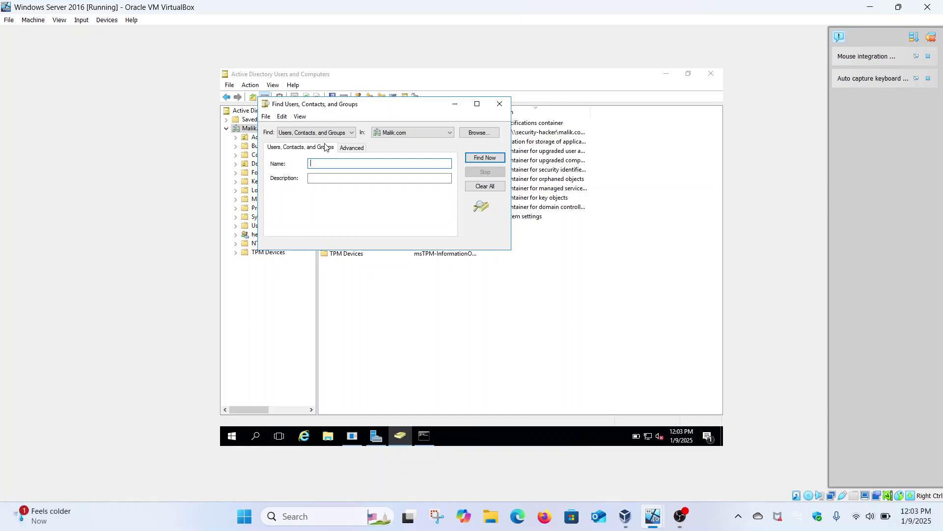
{"action": "type", "text": "Bmalik"}
{"action": "left_click", "coordinate": [484, 159]}
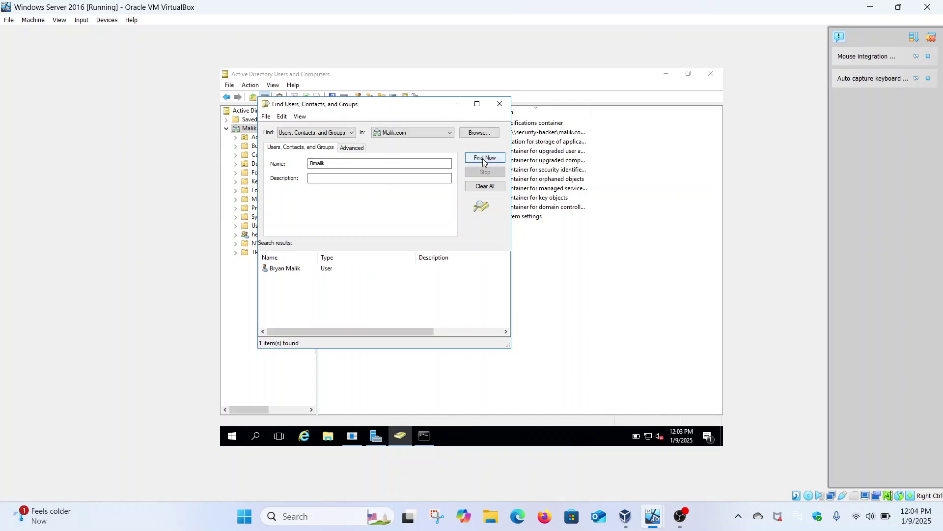
{"action": "left_click", "coordinate": [283, 272]}
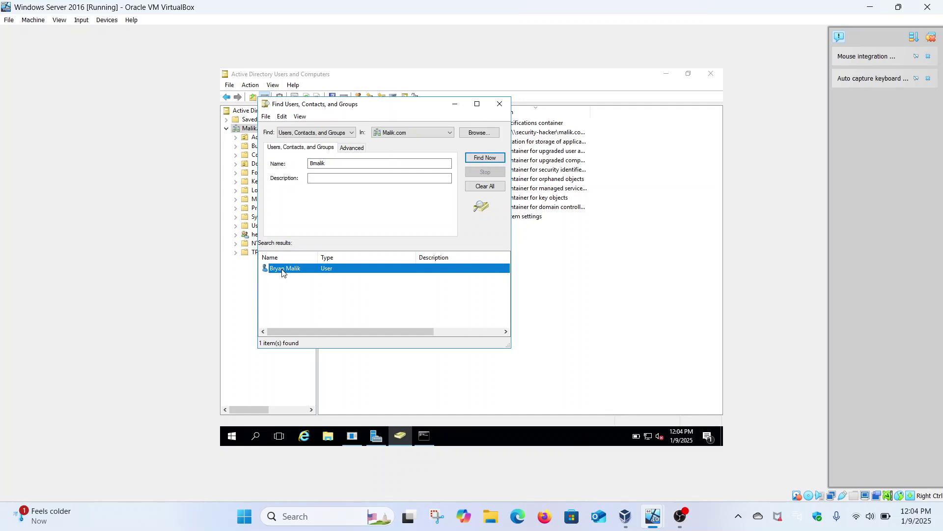
Step: Open the found user's Properties, review its Account and Profile tabs, then close it
{"action": "right_click", "coordinate": [283, 272]}
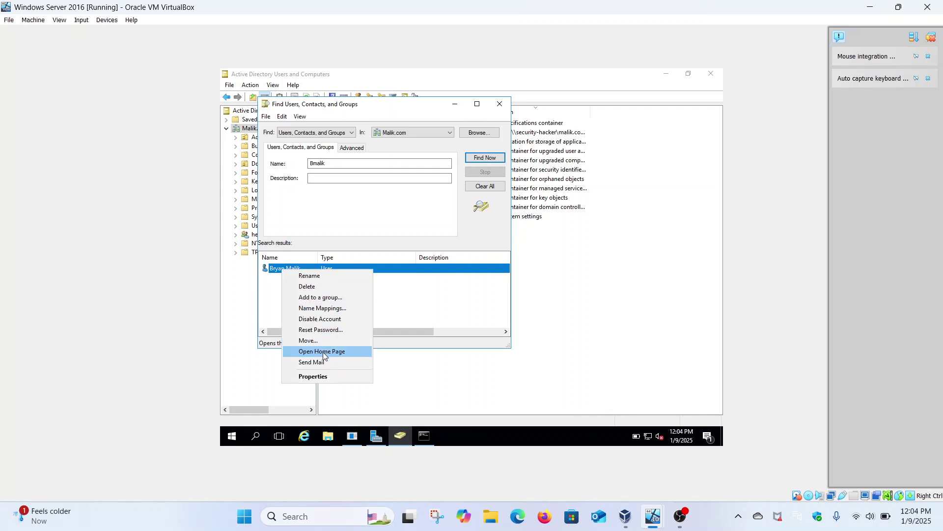
{"action": "left_click", "coordinate": [314, 376]}
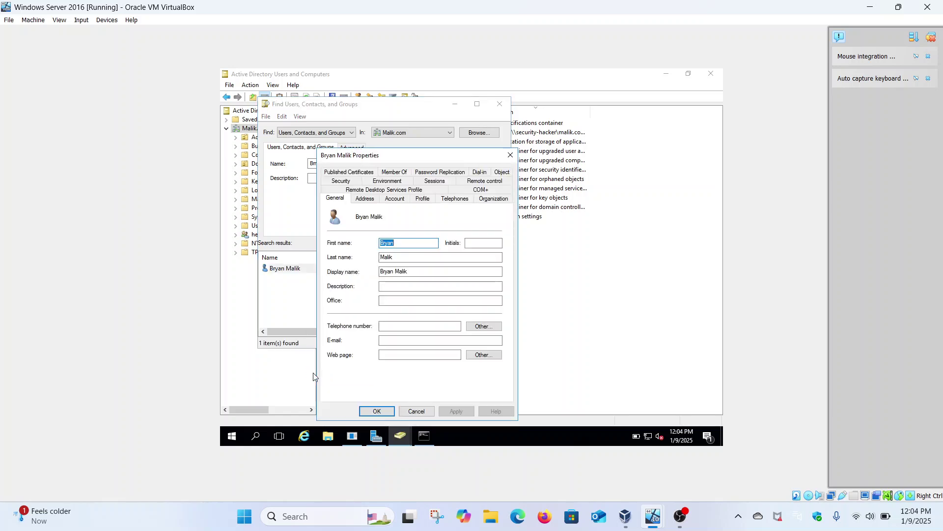
{"action": "left_click", "coordinate": [396, 200]}
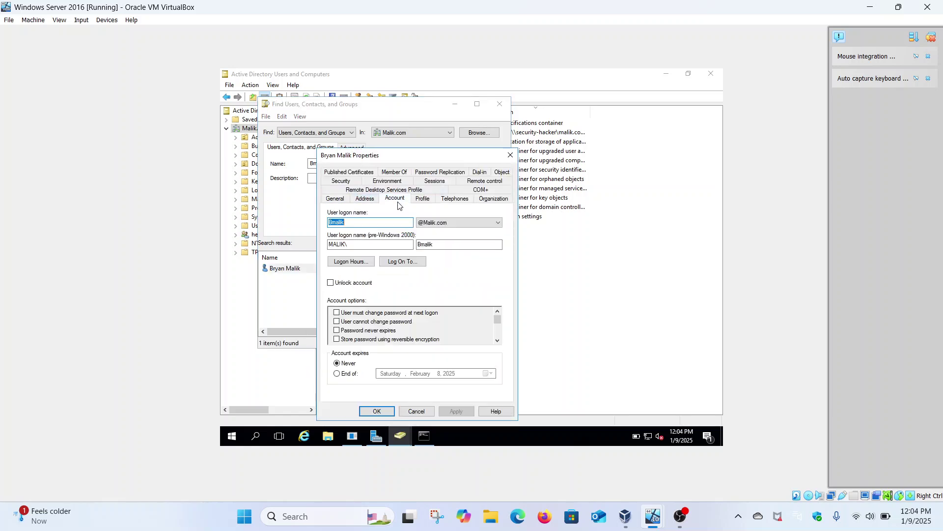
{"action": "left_click", "coordinate": [424, 199]}
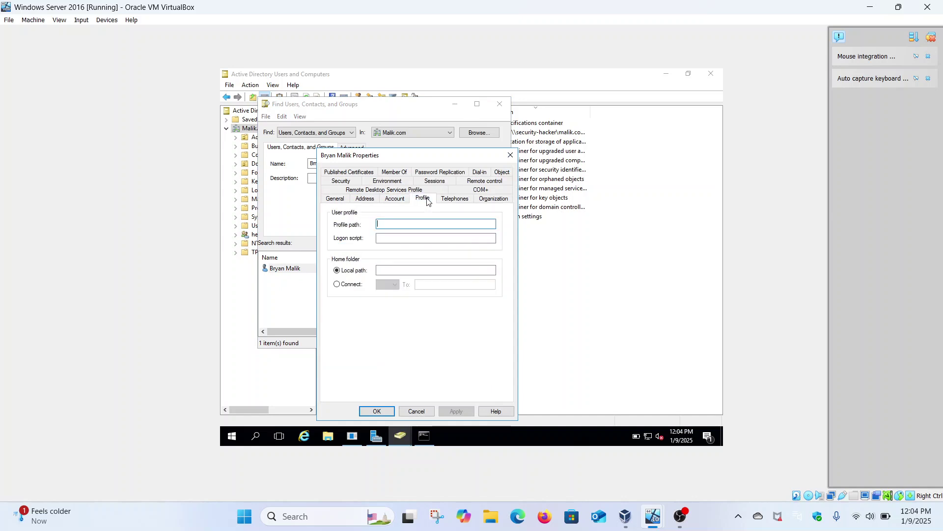
{"action": "left_click", "coordinate": [511, 156]}
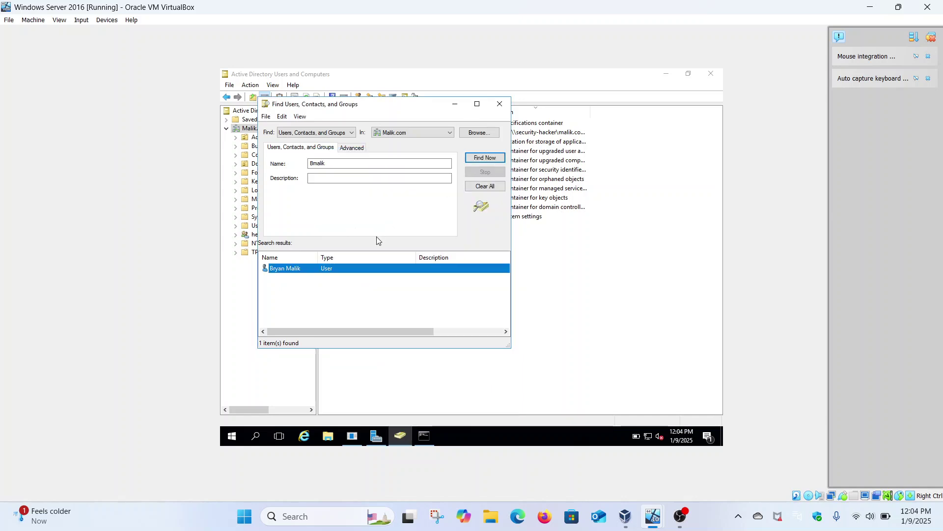
Step: Dismiss the user's context menu and close the Find Users window
{"action": "right_click", "coordinate": [304, 272]}
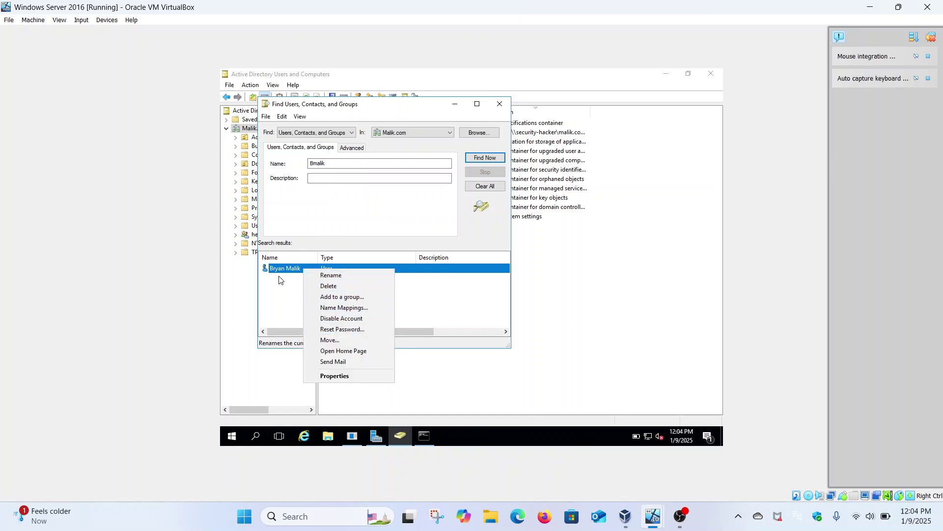
{"action": "left_click", "coordinate": [273, 292]}
{"action": "left_click", "coordinate": [274, 291]}
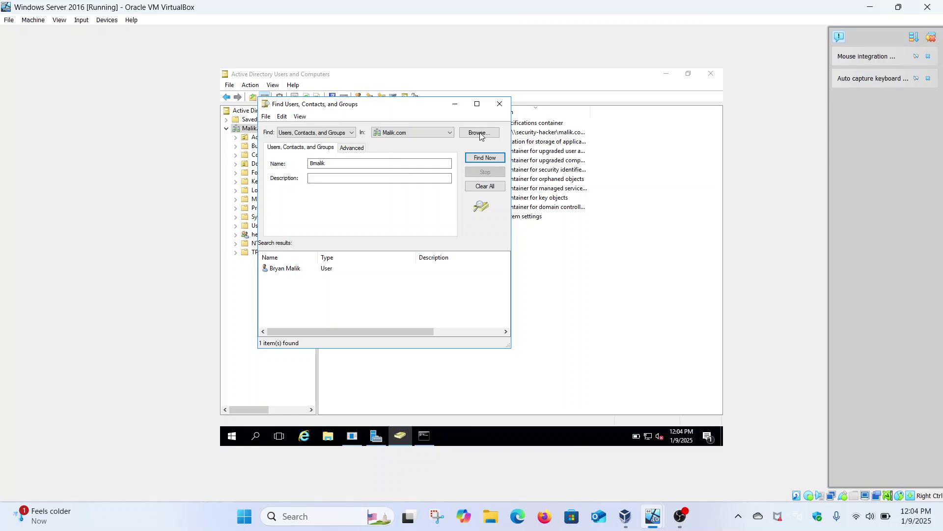
{"action": "left_click", "coordinate": [498, 107]}
Step: Glance at the Windows 11 client VM, then return to the server and list the Users container
{"action": "mouse_move", "coordinate": [654, 513]}
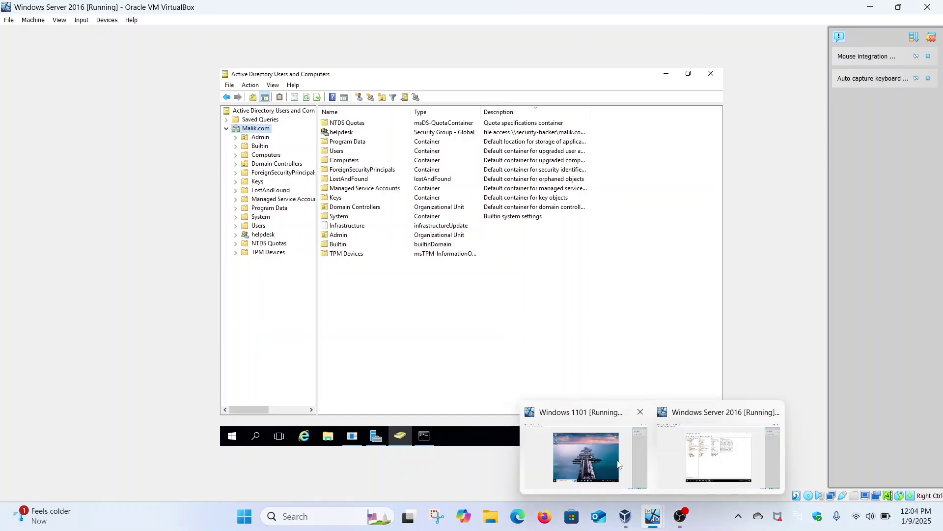
{"action": "left_click", "coordinate": [612, 456]}
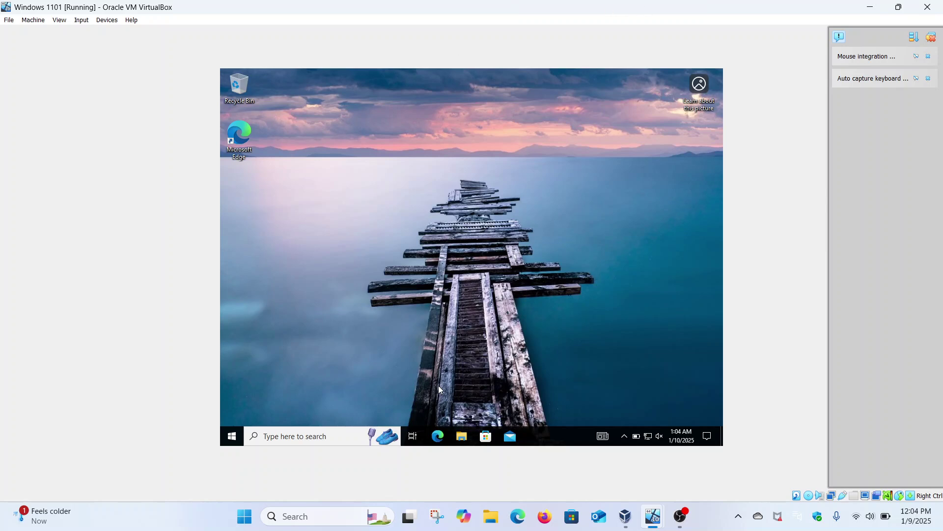
{"action": "mouse_move", "coordinate": [653, 516]}
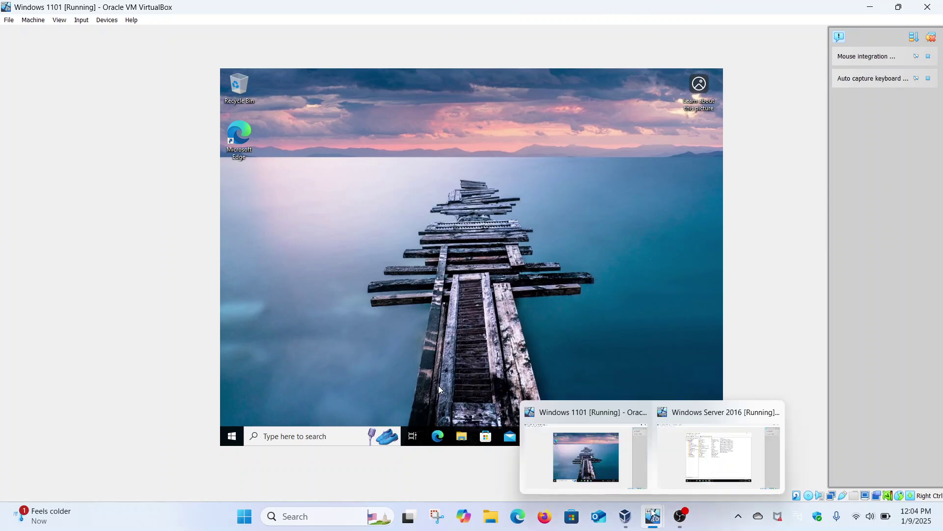
{"action": "left_click", "coordinate": [719, 455]}
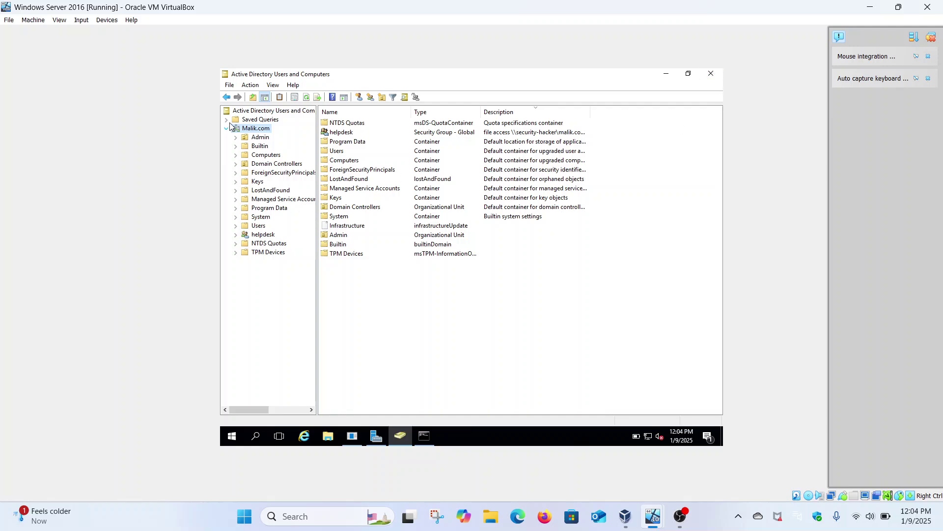
{"action": "left_click", "coordinate": [259, 225]}
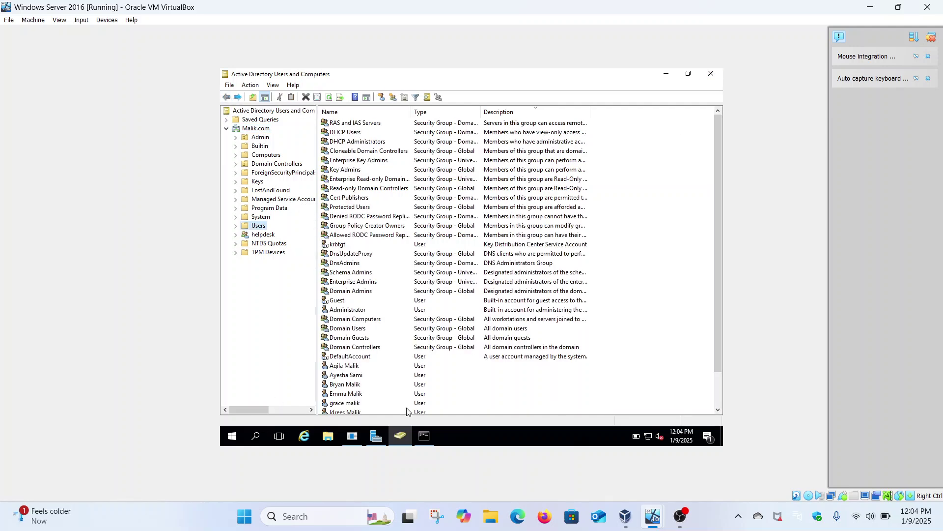
Step: Bring the Windows 11 client VM's desktop to the front
{"action": "mouse_move", "coordinate": [424, 437]}
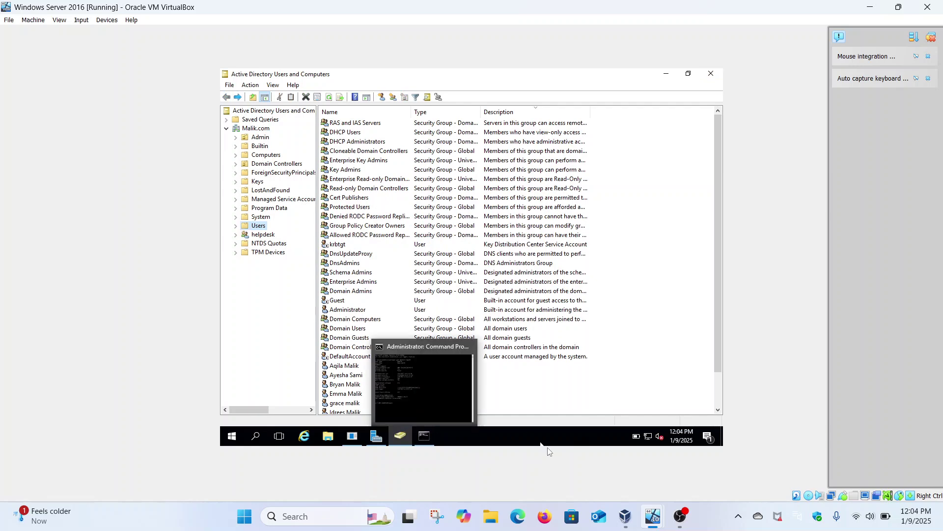
{"action": "mouse_move", "coordinate": [653, 516]}
{"action": "left_click", "coordinate": [617, 470]}
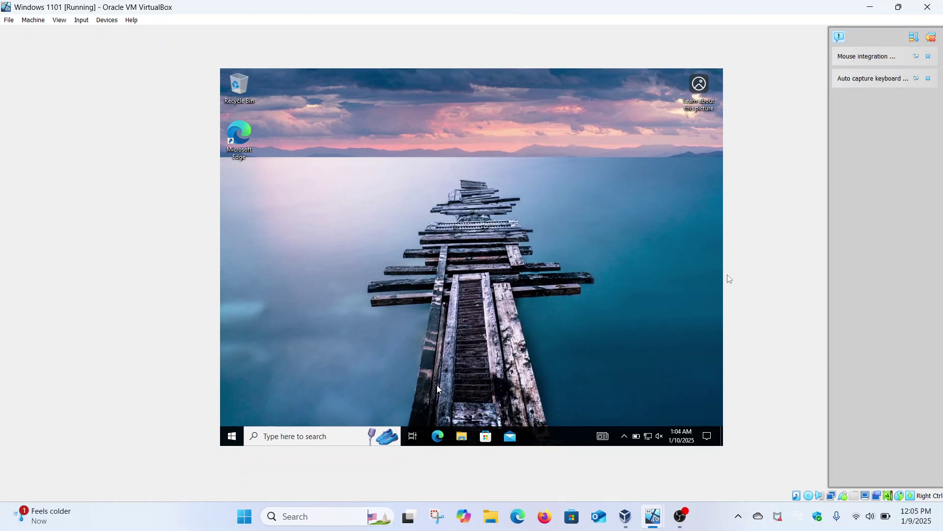
Step: Cancel the Close Virtual Machine prompt and sign the test user out from the Start menu
{"action": "left_click", "coordinate": [928, 7]}
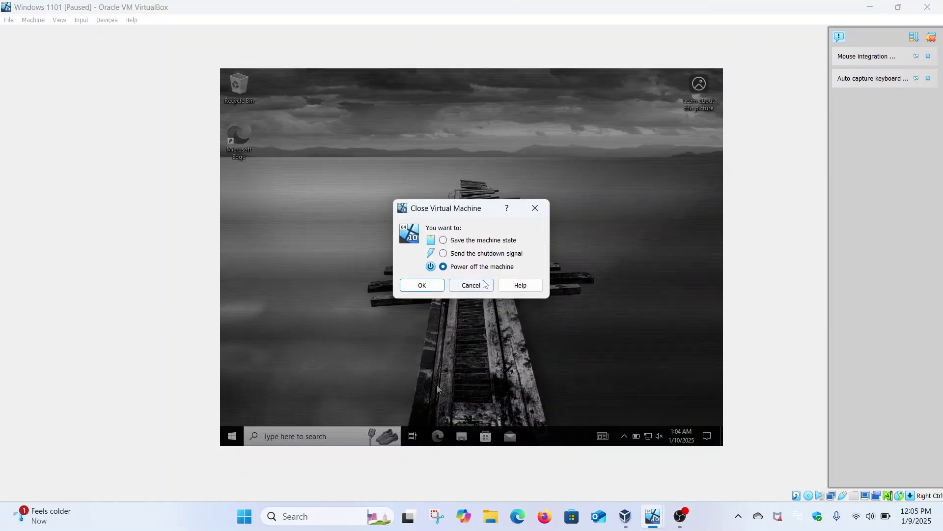
{"action": "left_click", "coordinate": [484, 284]}
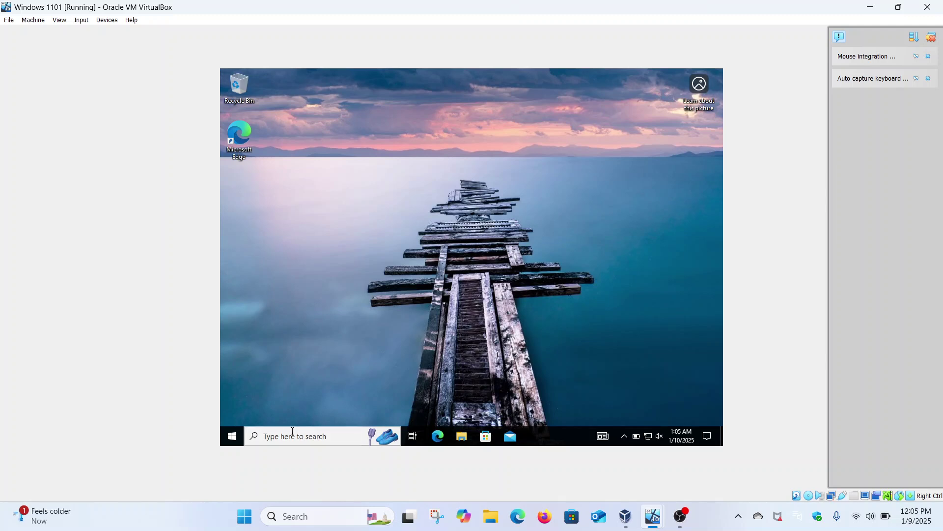
{"action": "left_click", "coordinate": [233, 437]}
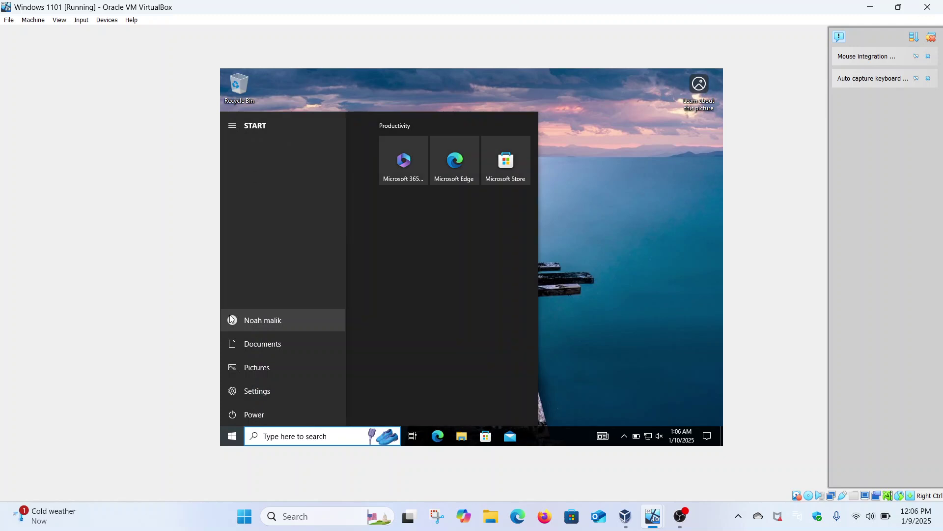
{"action": "left_click", "coordinate": [230, 319]}
{"action": "left_click", "coordinate": [266, 277]}
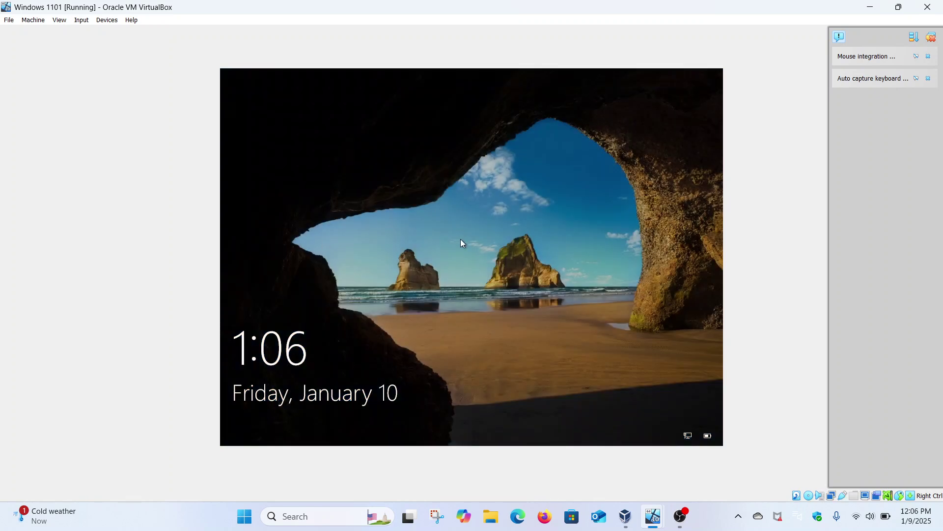
Step: Dismiss the lock screen and sign back in by entering the user's password
{"action": "left_click", "coordinate": [461, 239]}
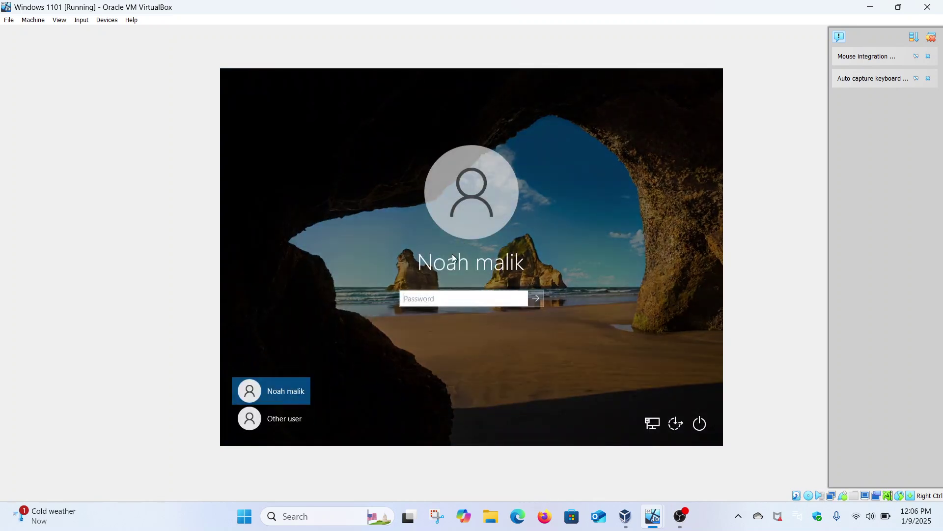
{"action": "left_click", "coordinate": [433, 299]}
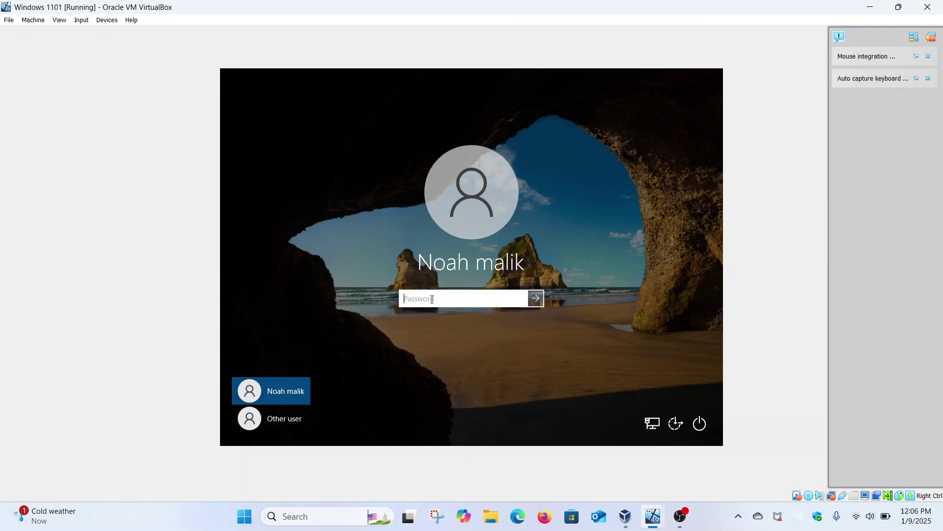
{"action": "key", "text": "Caps_Lock"}
{"action": "type", "text": "P"}
{"action": "key", "text": "Caps_Lock"}
{"action": "type", "text": "*********"}
{"action": "key", "text": "Return"}
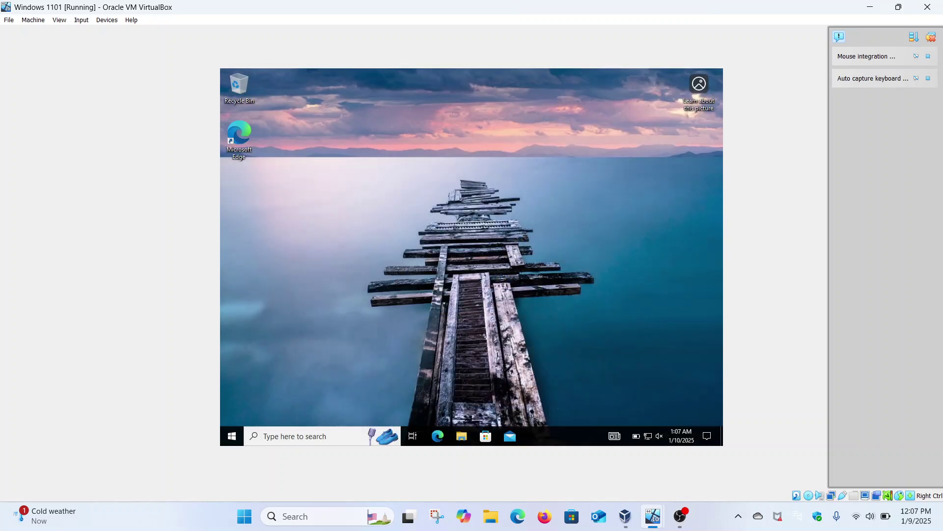
Step: Search for cmd and run Command Prompt as administrator, cancelling the VM close prompt
{"action": "left_click", "coordinate": [311, 438]}
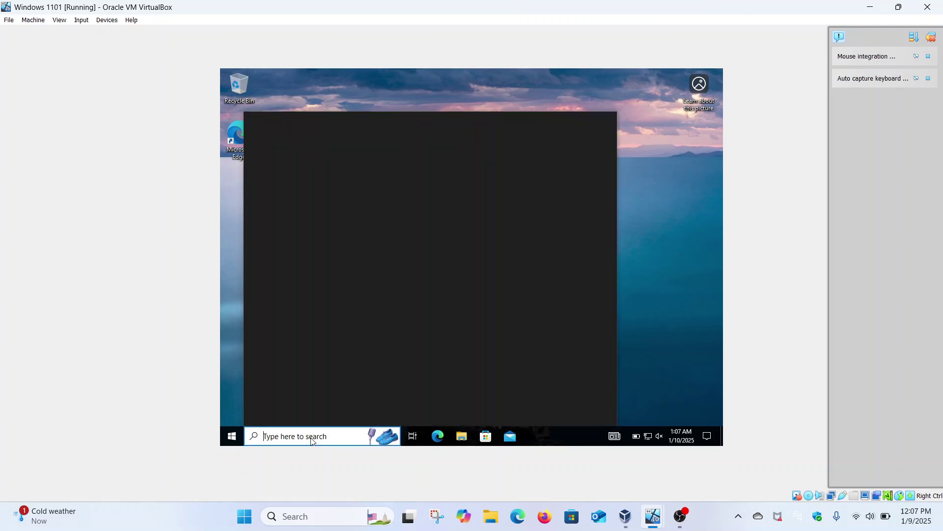
{"action": "type", "text": "cmd"}
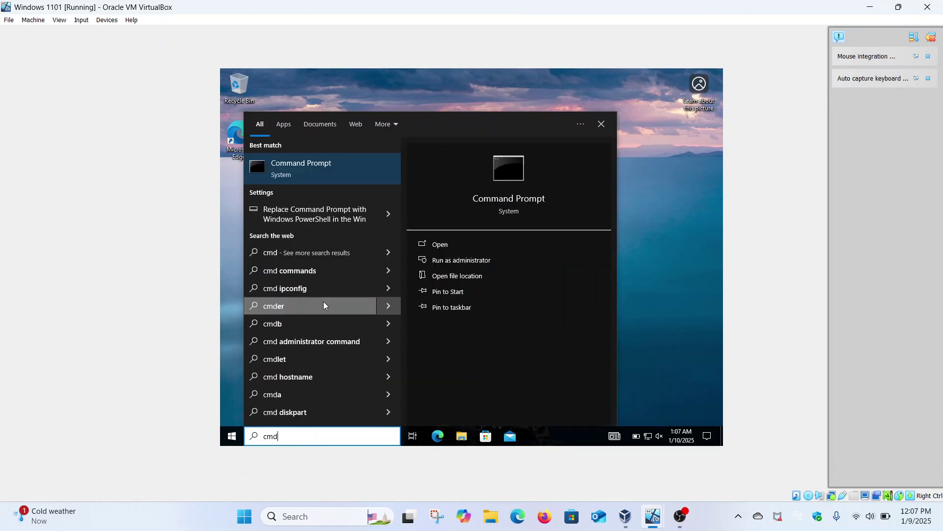
{"action": "left_click", "coordinate": [448, 261]}
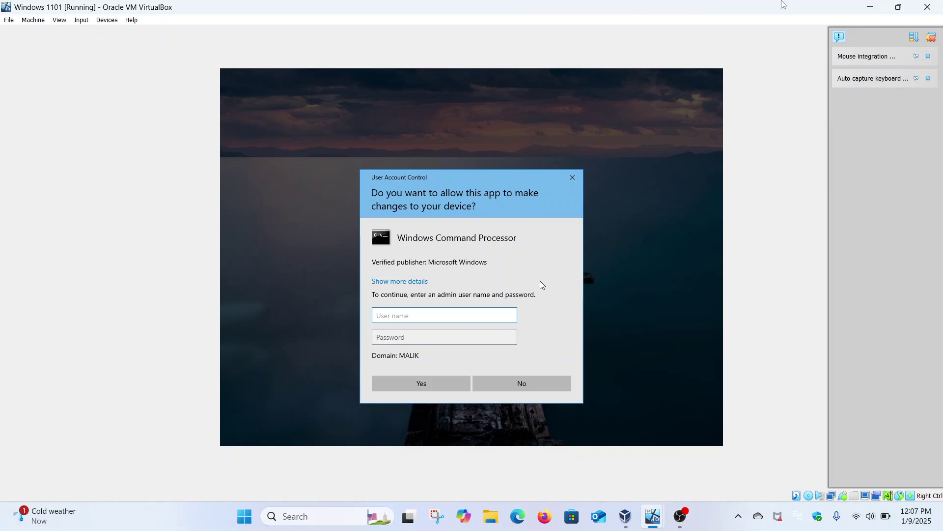
{"action": "left_click", "coordinate": [928, 7]}
{"action": "left_click", "coordinate": [471, 283]}
Step: Approve UAC with the Administrator account and its password, then maximize the Command Prompt
{"action": "type", "text": "Administrator"}
{"action": "left_click", "coordinate": [417, 336]}
{"action": "key", "text": "Caps_Lock"}
{"action": "type", "text": "a*********"}
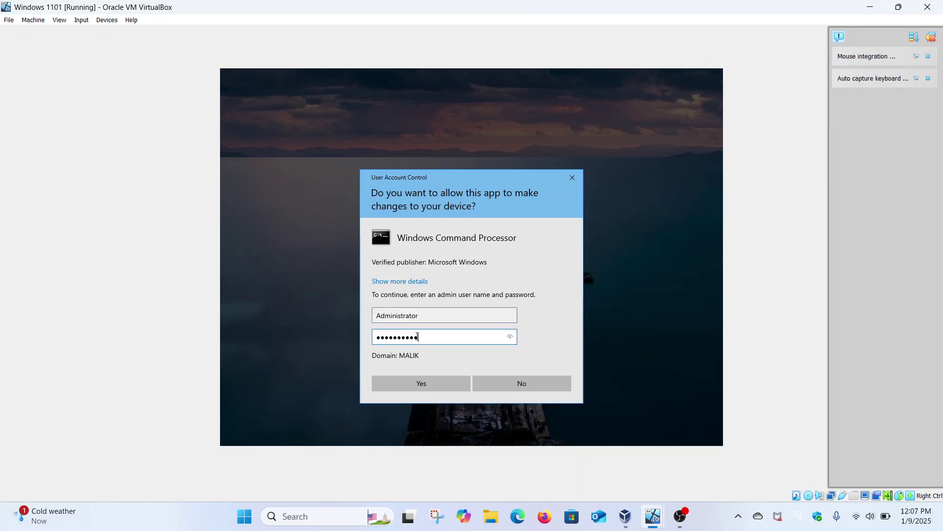
{"action": "key", "text": "Return"}
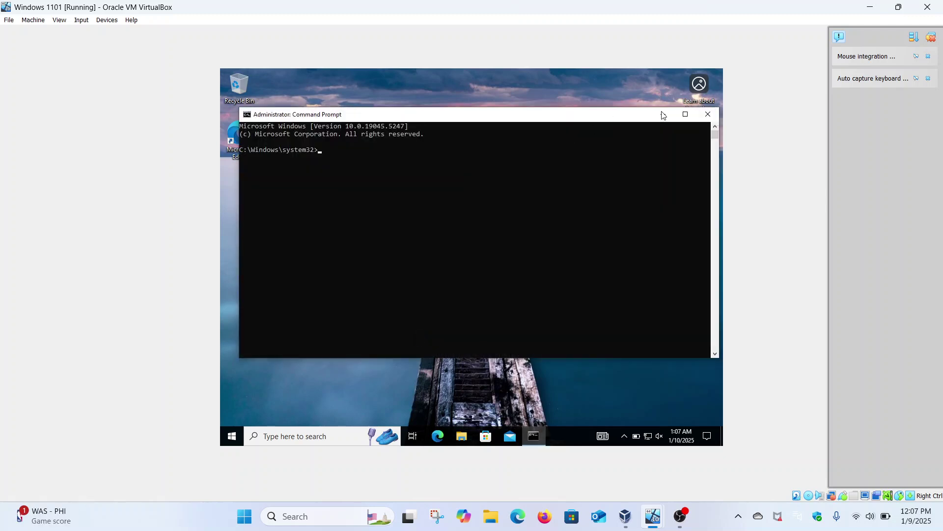
{"action": "left_click", "coordinate": [685, 114]}
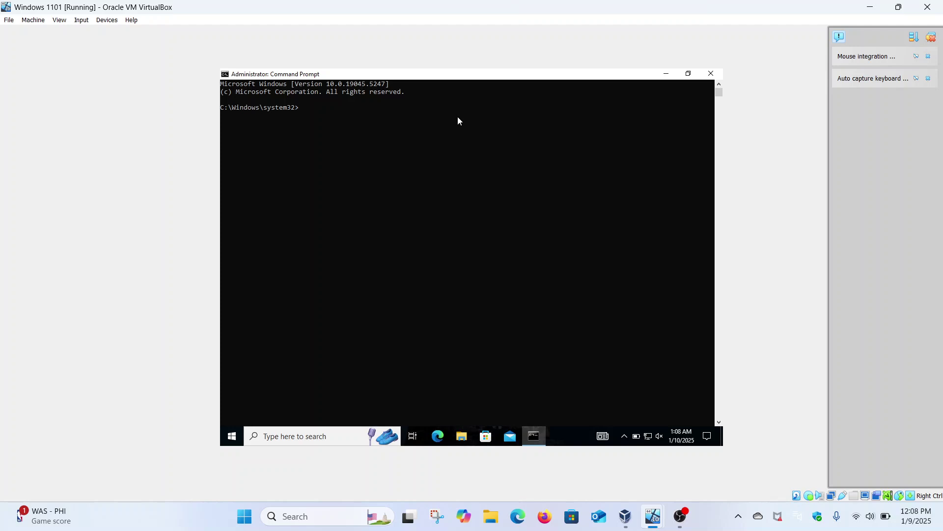
Step: Run net use twice in the admin Command Prompt, confirming no mapped network connections
{"action": "type", "text": "net use"}
{"action": "key", "text": "Return"}
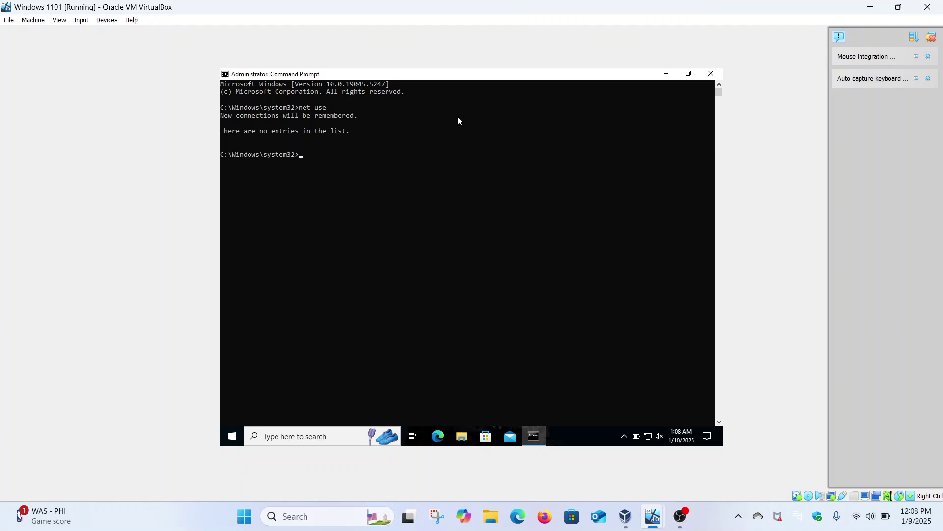
{"action": "key", "text": "Up"}
{"action": "key", "text": "Return"}
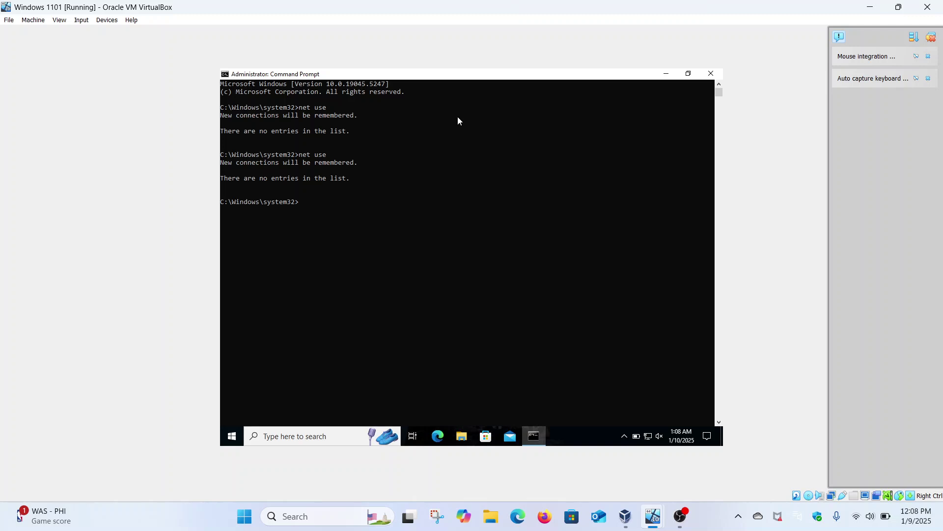
{"action": "type", "text": "cd"}
Step: Close the admin prompt, open a standard maximized Command Prompt and run net use
{"action": "left_click", "coordinate": [710, 73]}
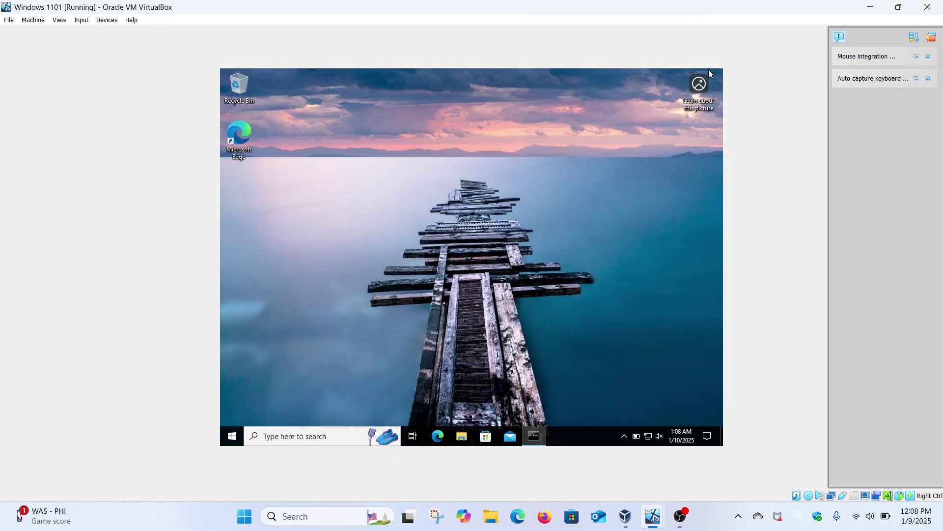
{"action": "left_click", "coordinate": [234, 435]}
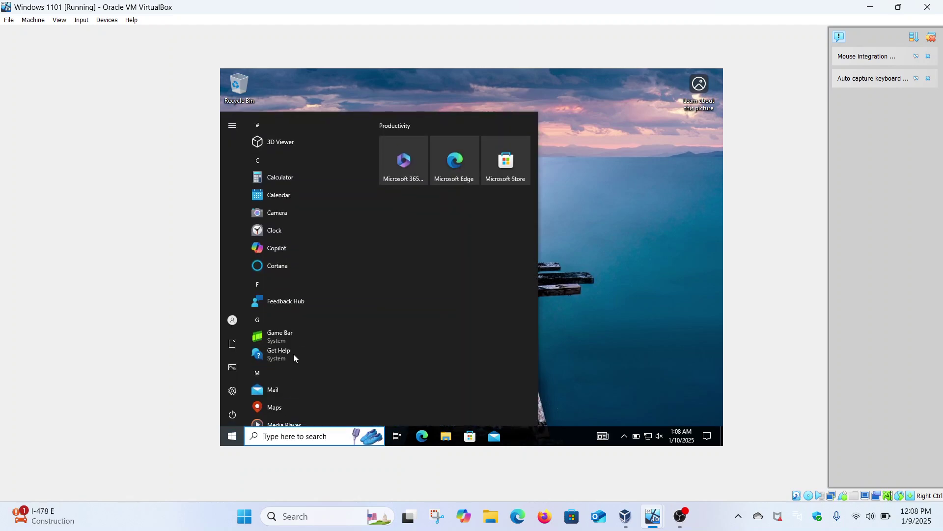
{"action": "left_click", "coordinate": [284, 424]}
{"action": "type", "text": "cmd"}
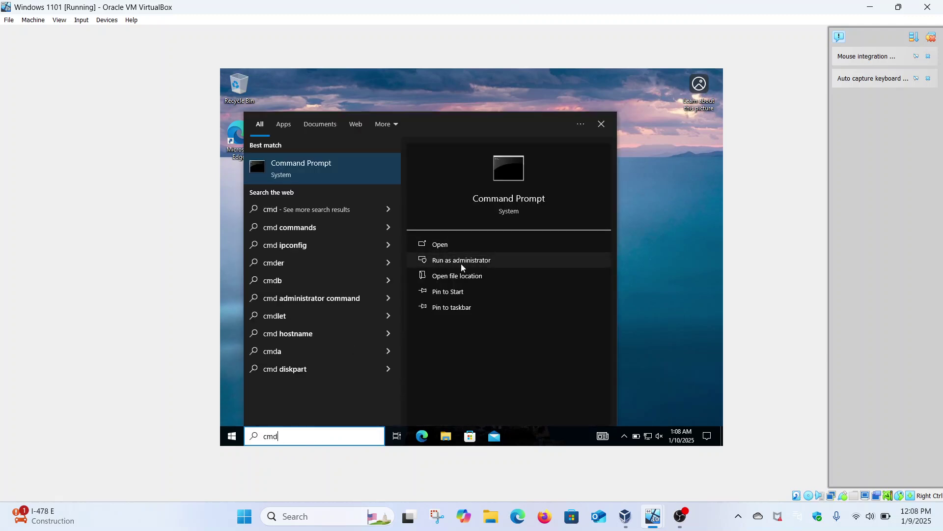
{"action": "left_click", "coordinate": [345, 176]}
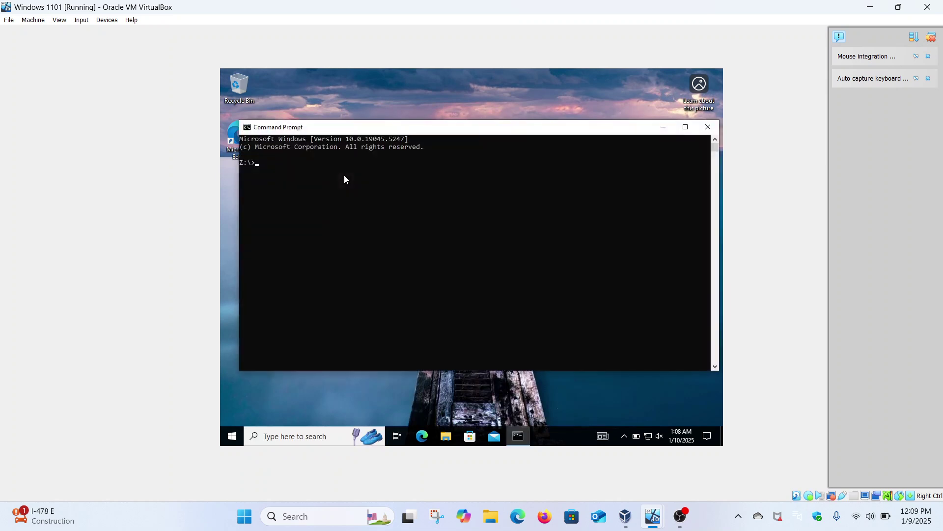
{"action": "left_click", "coordinate": [687, 127]}
{"action": "type", "text": "net use"}
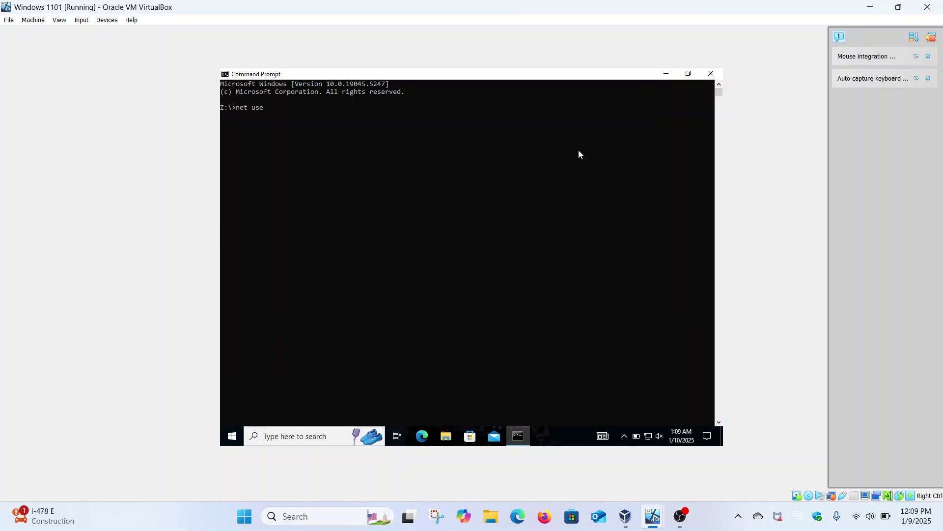
{"action": "key", "text": "Return"}
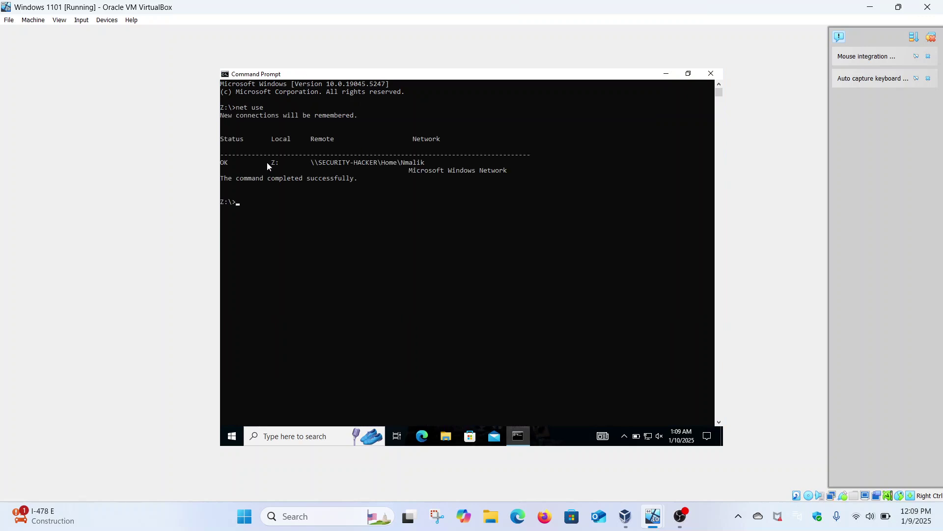
Step: Copy the \\SECURITY-HACKER\Home share path from the net use output and open File Explorer
{"action": "left_click", "coordinate": [274, 163]}
{"action": "left_click", "coordinate": [282, 163]}
{"action": "left_click_drag", "start_coordinate": [426, 161], "coordinate": [275, 168]}
{"action": "left_click", "coordinate": [313, 164]}
{"action": "left_click_drag", "start_coordinate": [410, 168], "coordinate": [430, 169]}
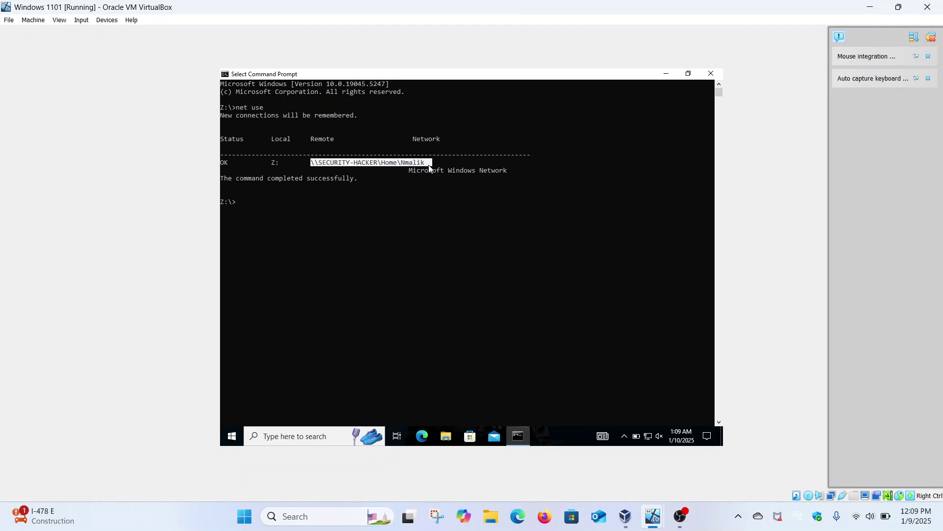
{"action": "right_click", "coordinate": [429, 168]}
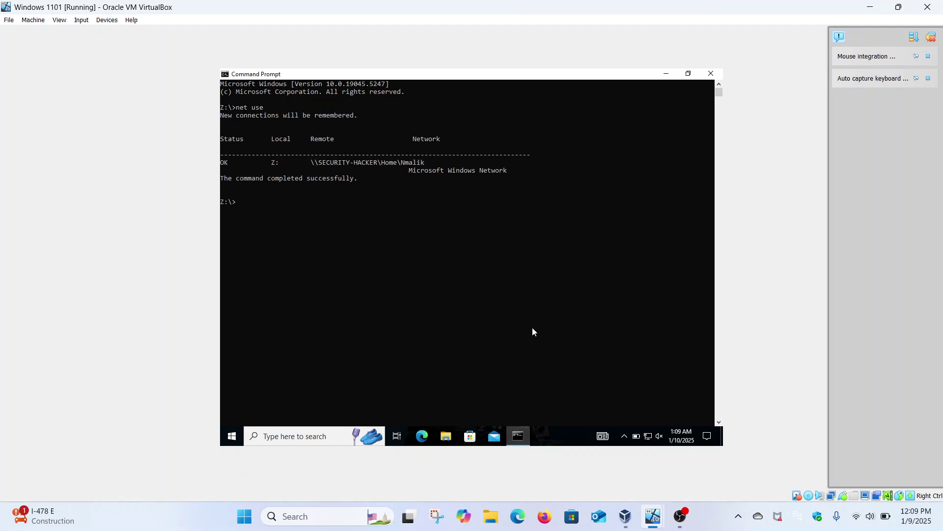
{"action": "left_click", "coordinate": [446, 435]}
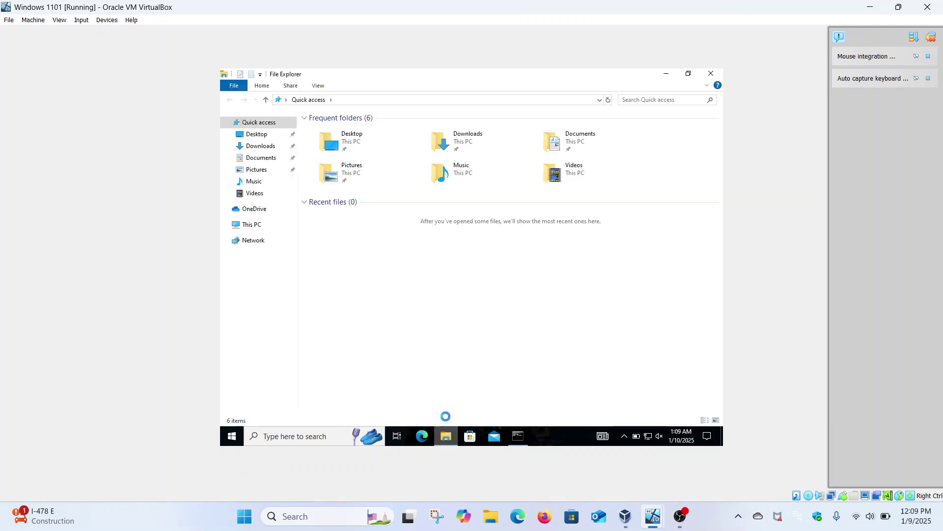
Step: Paste the copied share path into Explorer's address bar, open it, then go back
{"action": "left_click", "coordinate": [337, 101]}
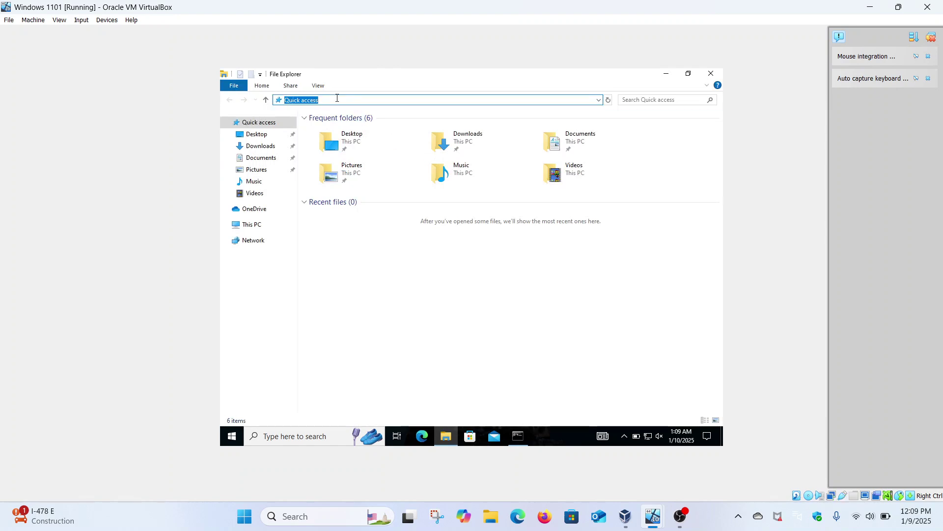
{"action": "type", "text": "\\\\SECURITY-HACKER\\Home\\Nmalik"}
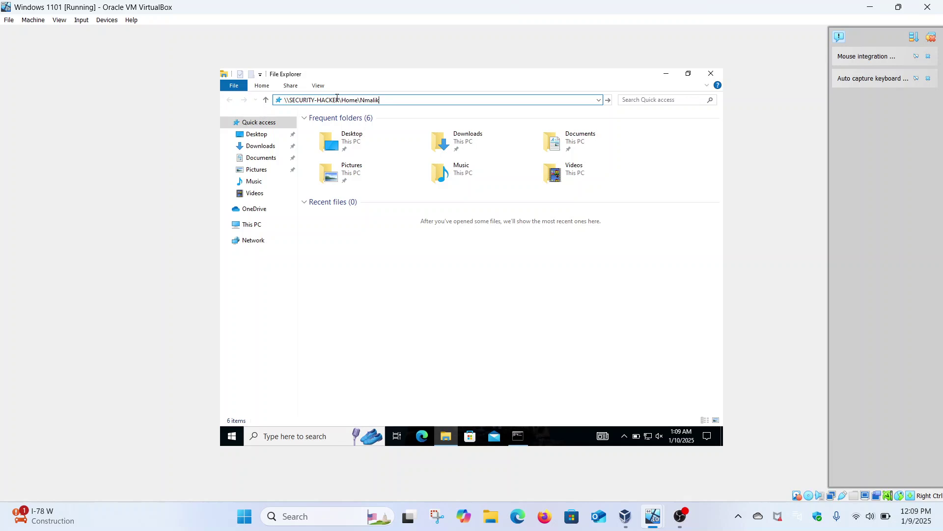
{"action": "key", "text": "Return"}
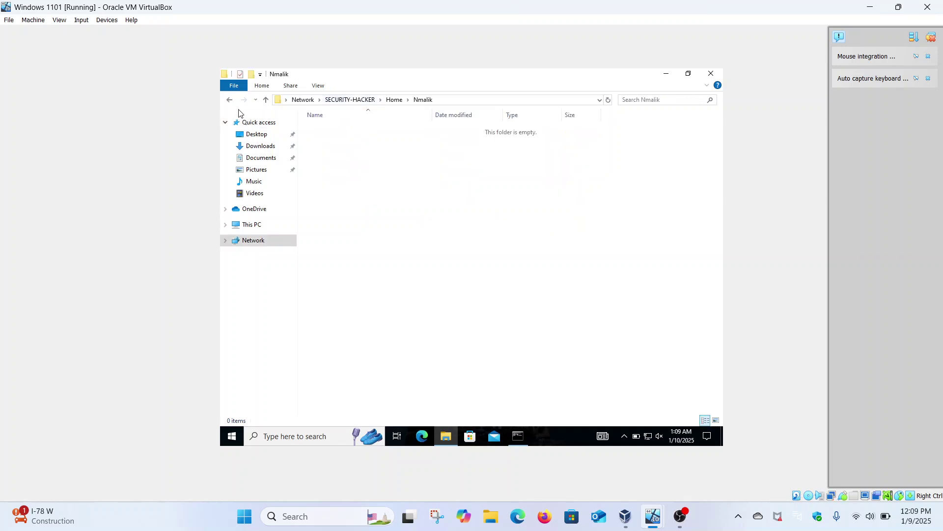
{"action": "left_click", "coordinate": [229, 102]}
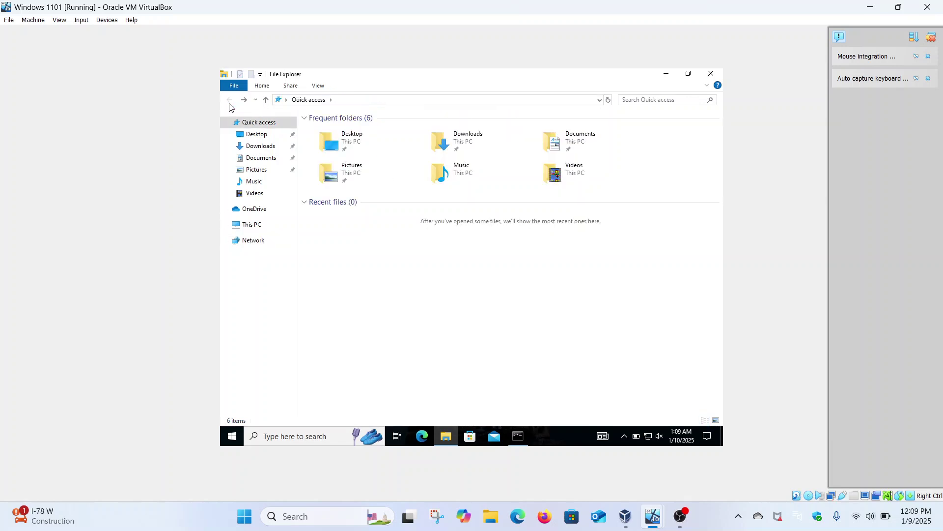
Step: Browse the \\SECURITY-HACKER\Home share and the user's empty home folder, then close Explorer
{"action": "left_click", "coordinate": [352, 99]}
{"action": "type", "text": "\\\\SECURITY-HACKER\\Home\\Nmalik"}
{"action": "key", "text": "BackSpace"}
{"action": "key", "text": "BackSpace"}
{"action": "key", "text": "BackSpace"}
{"action": "key", "text": "BackSpace"}
{"action": "key", "text": "BackSpace"}
{"action": "key", "text": "BackSpace"}
{"action": "key", "text": "BackSpace"}
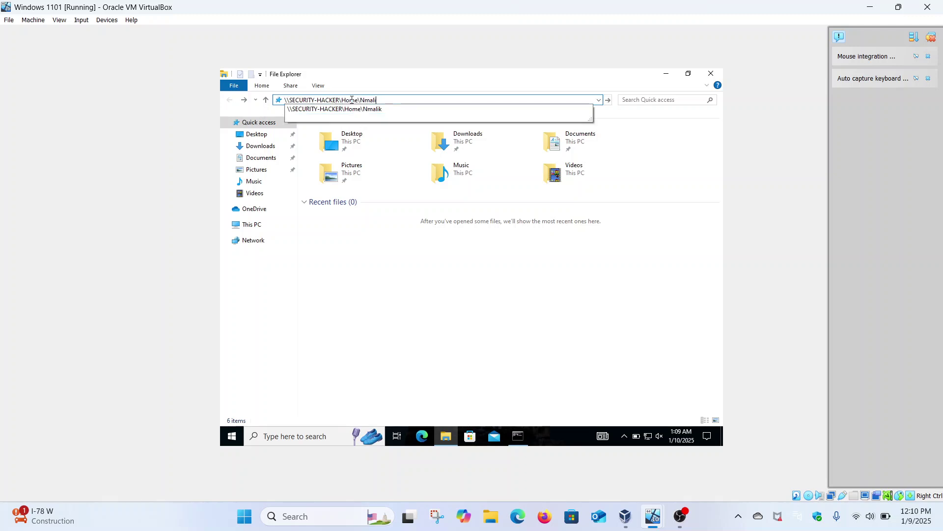
{"action": "key", "text": "Return"}
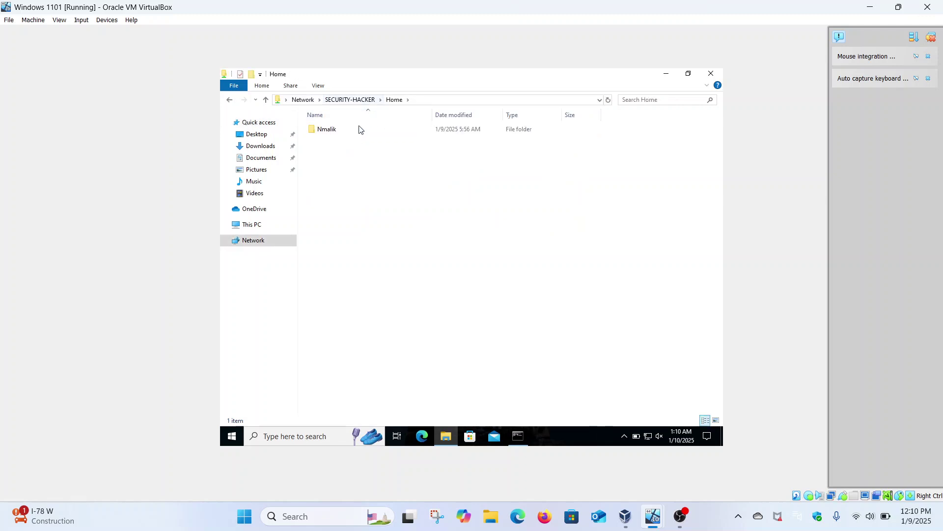
{"action": "double_click", "coordinate": [340, 130]}
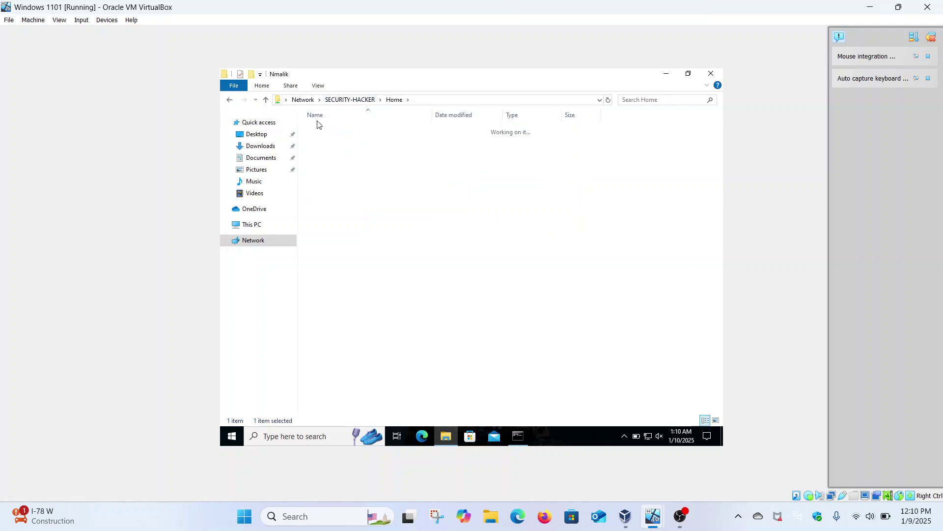
{"action": "left_click", "coordinate": [230, 101]}
{"action": "left_click", "coordinate": [710, 75]}
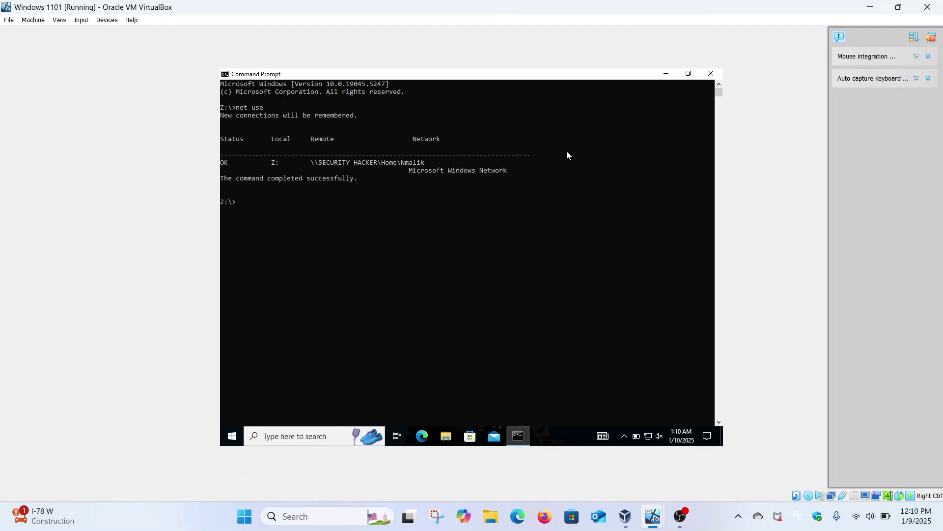
Step: Close the Command Prompt and switch to the Windows Server 2016 VM
{"action": "left_click", "coordinate": [711, 74]}
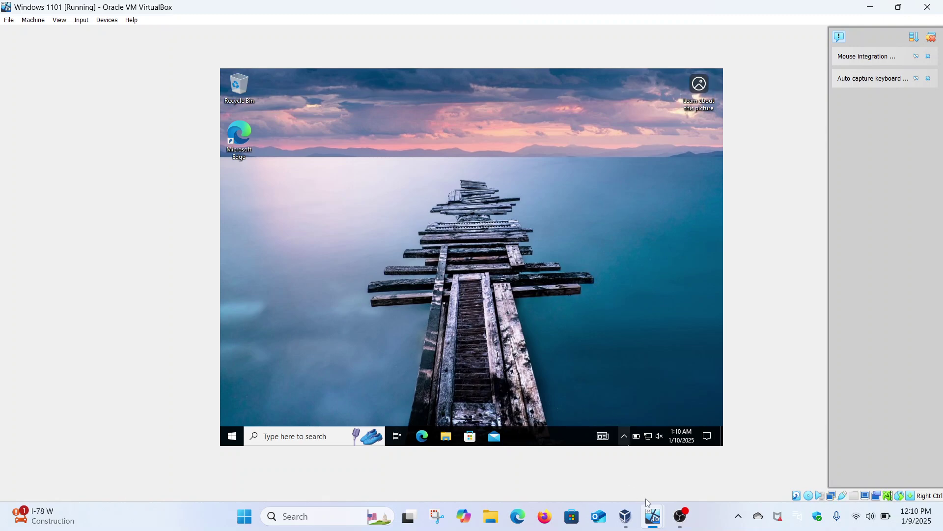
{"action": "mouse_move", "coordinate": [653, 515]}
{"action": "left_click", "coordinate": [708, 454]}
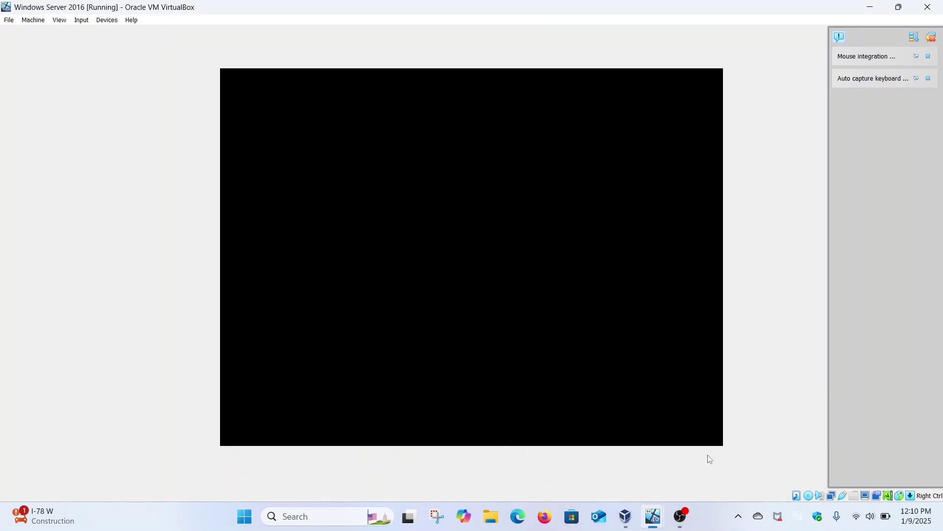
Step: Send Ctrl-Alt-Del via Input > Keyboard and unlock with the administrator password
{"action": "left_click", "coordinate": [81, 21]}
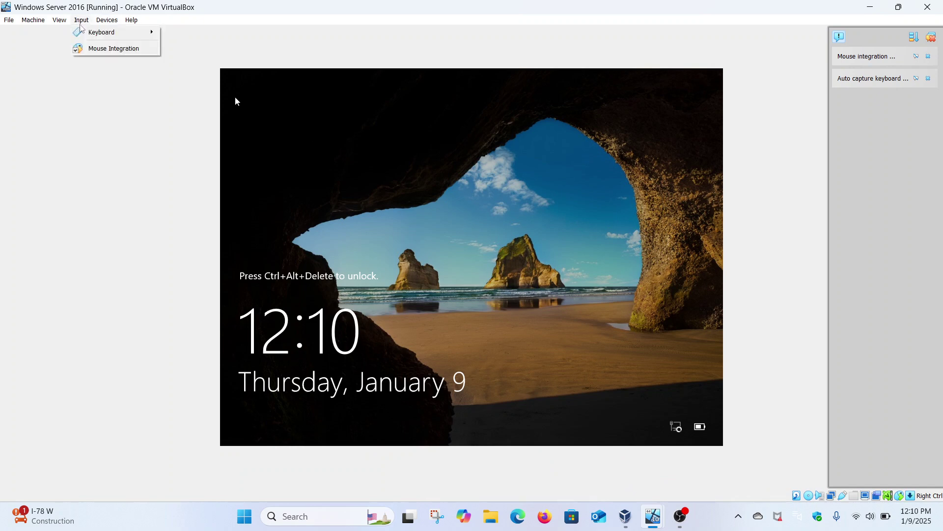
{"action": "mouse_move", "coordinate": [99, 31]}
{"action": "left_click", "coordinate": [187, 61]}
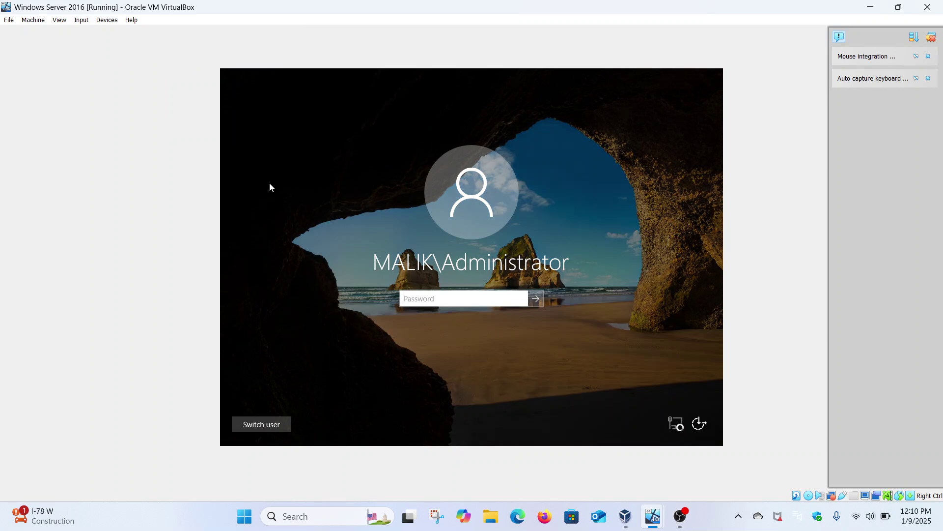
{"action": "type", "text": "**********"}
{"action": "key", "text": "Return"}
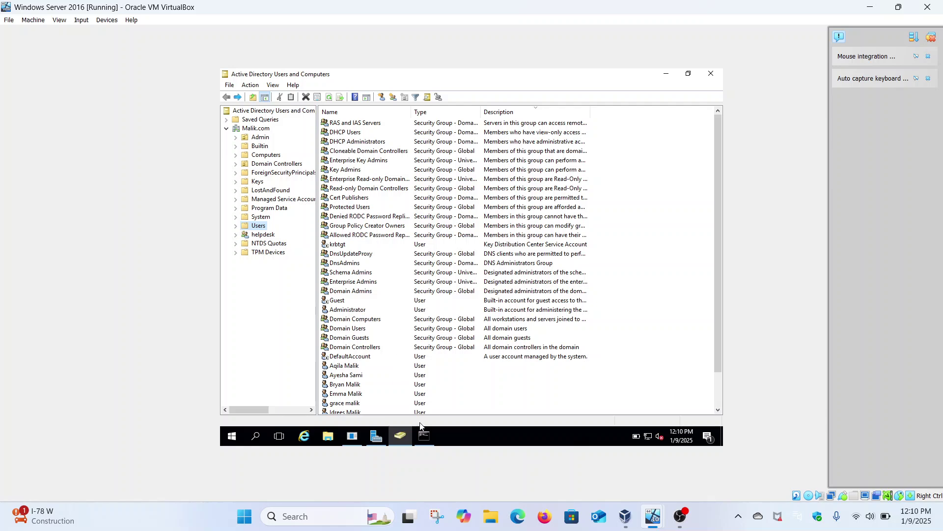
Step: In the administrator Command Prompt, clear the console with cls and run gpresult /r
{"action": "left_click", "coordinate": [424, 436]}
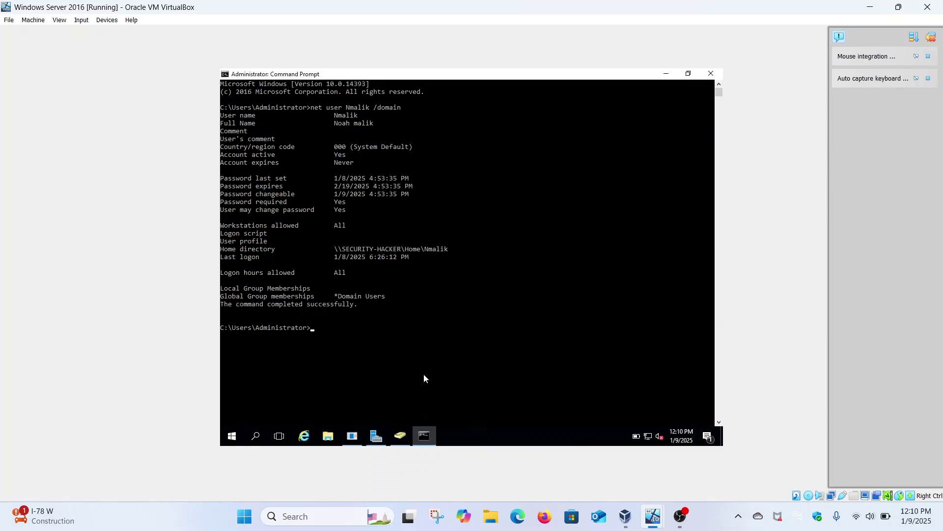
{"action": "type", "text": "cls"}
{"action": "key", "text": "Return"}
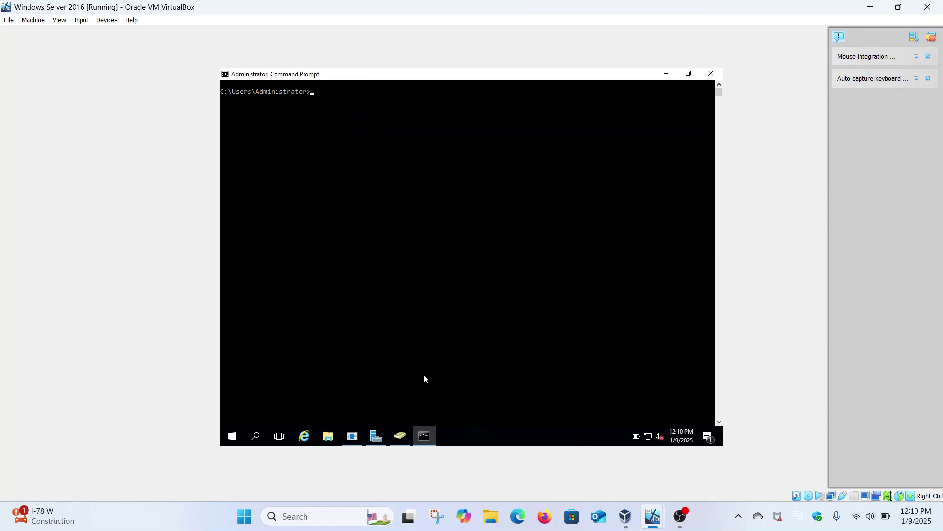
{"action": "type", "text": "gpresult /r"}
{"action": "key", "text": "Return"}
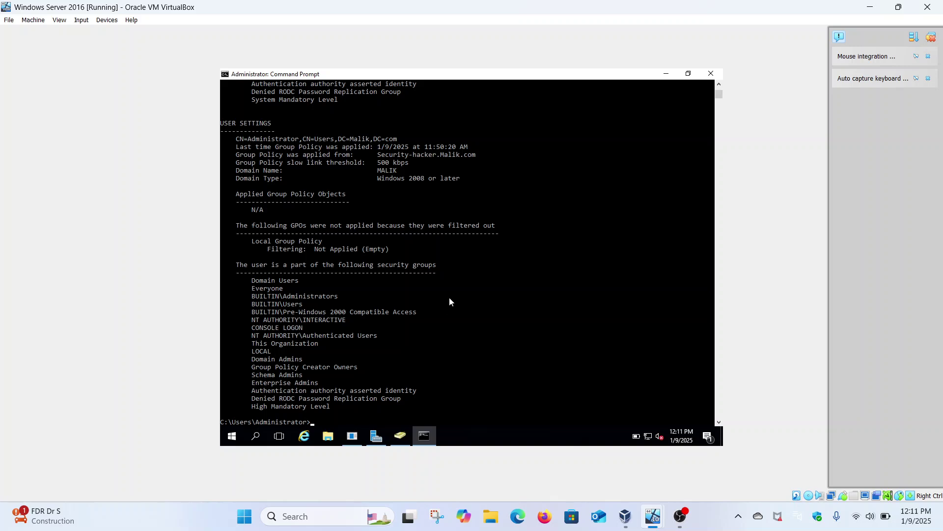
Step: Scroll through the gpresult output and highlight the 'Group Policy was applied from' server name
{"action": "scroll", "coordinate": [452, 278], "scroll_direction": "up", "scroll_amount": 17}
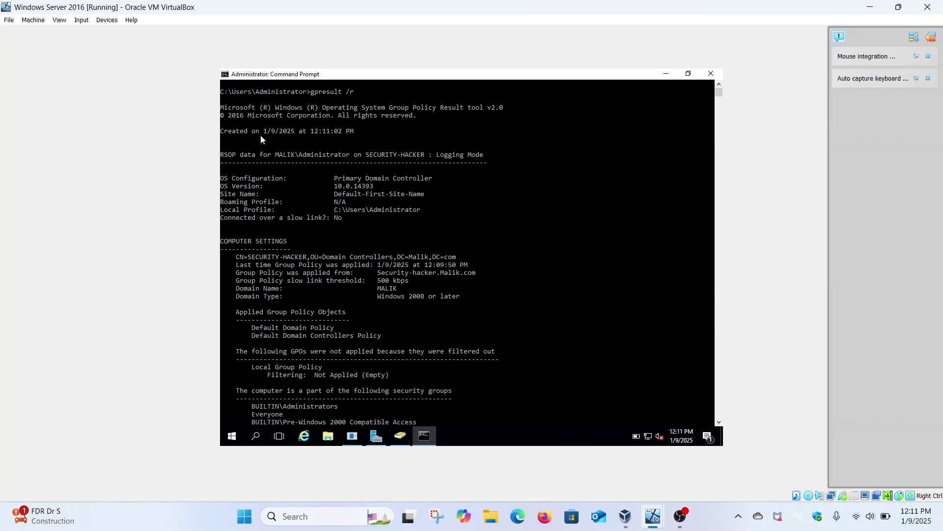
{"action": "scroll", "coordinate": [300, 266], "scroll_direction": "down", "scroll_amount": 2}
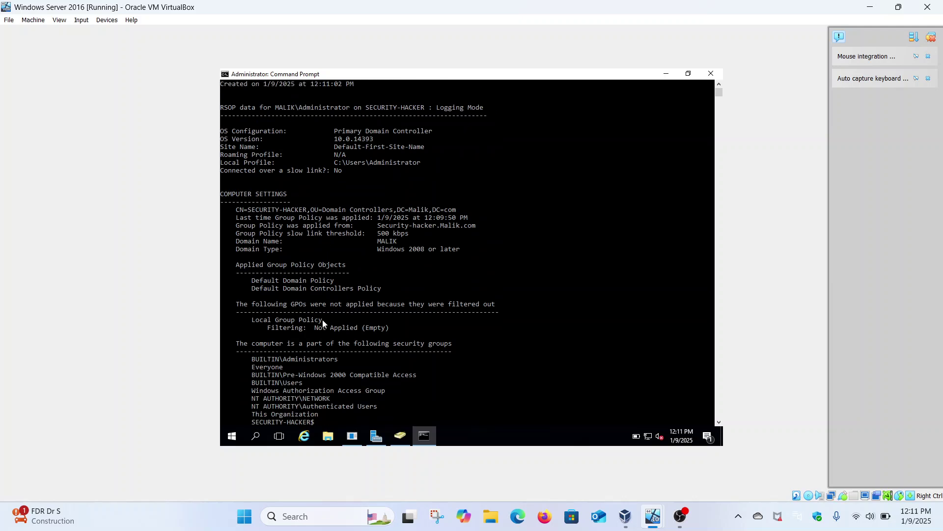
{"action": "scroll", "coordinate": [322, 319], "scroll_direction": "down", "scroll_amount": 3}
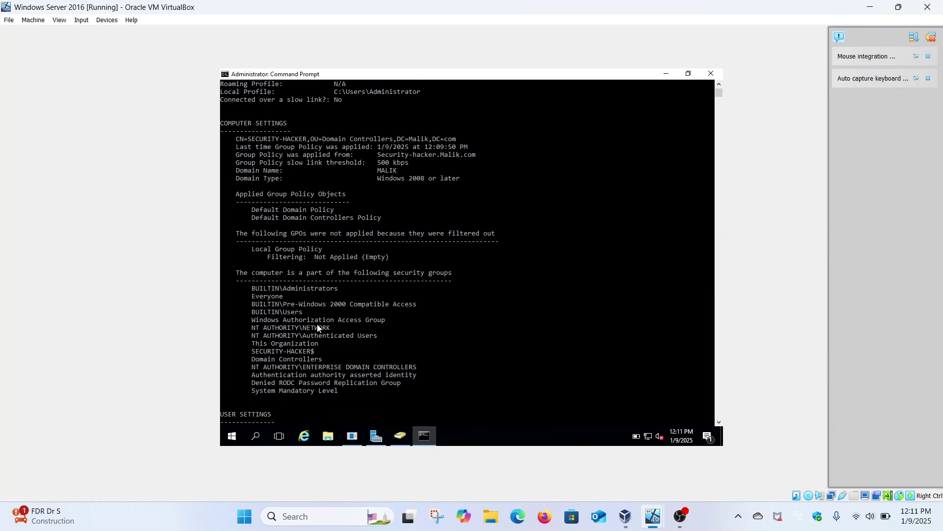
{"action": "scroll", "coordinate": [318, 327], "scroll_direction": "down", "scroll_amount": 4}
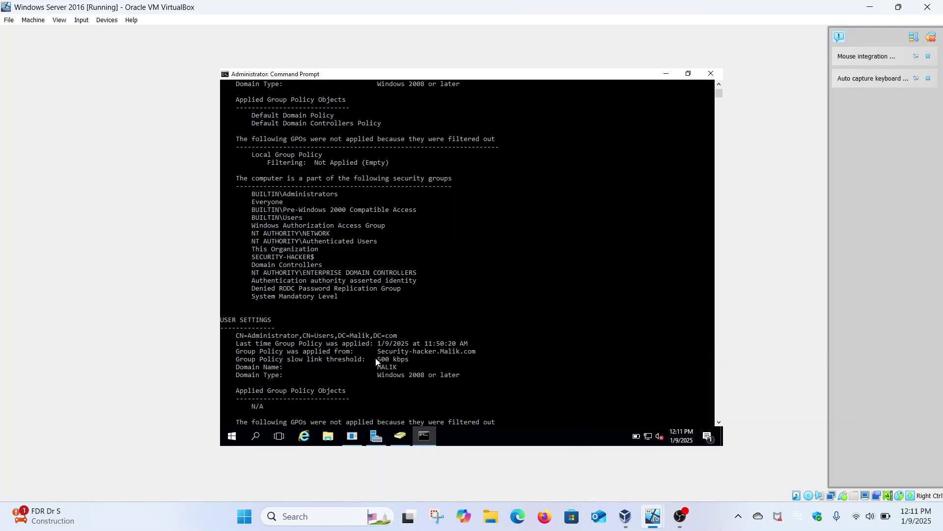
{"action": "left_click_drag", "start_coordinate": [380, 355], "coordinate": [475, 355]}
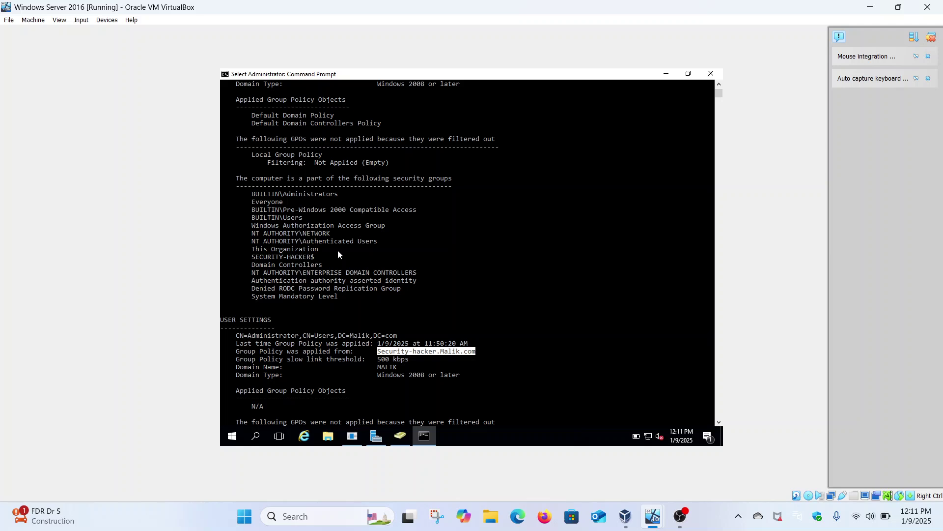
{"action": "scroll", "coordinate": [338, 251], "scroll_direction": "up", "scroll_amount": 3}
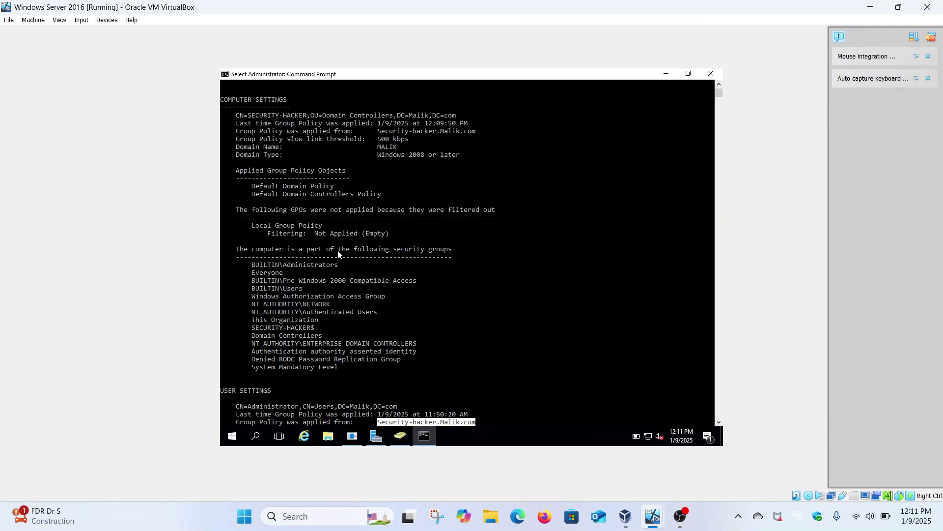
{"action": "scroll", "coordinate": [338, 251], "scroll_direction": "down", "scroll_amount": 8}
{"action": "scroll", "coordinate": [338, 250], "scroll_direction": "down", "scroll_amount": 7}
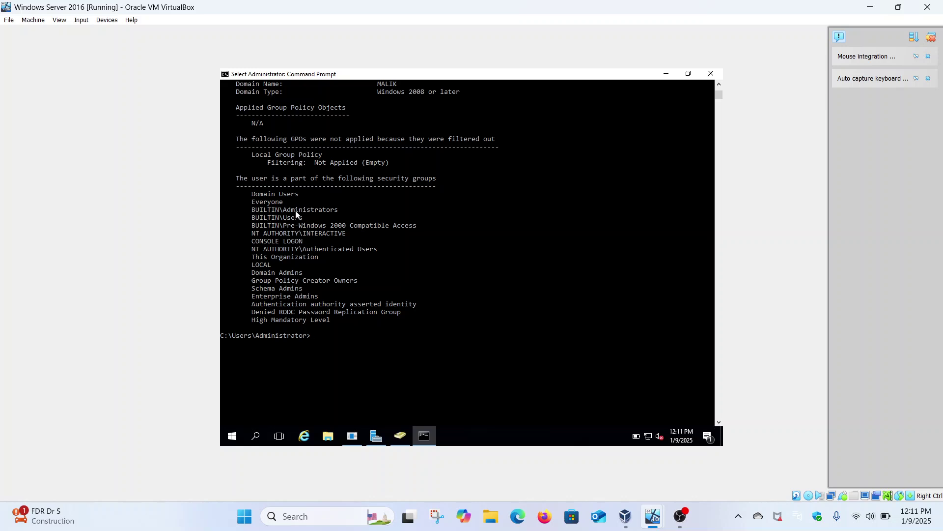
{"action": "scroll", "coordinate": [305, 252], "scroll_direction": "up", "scroll_amount": 5}
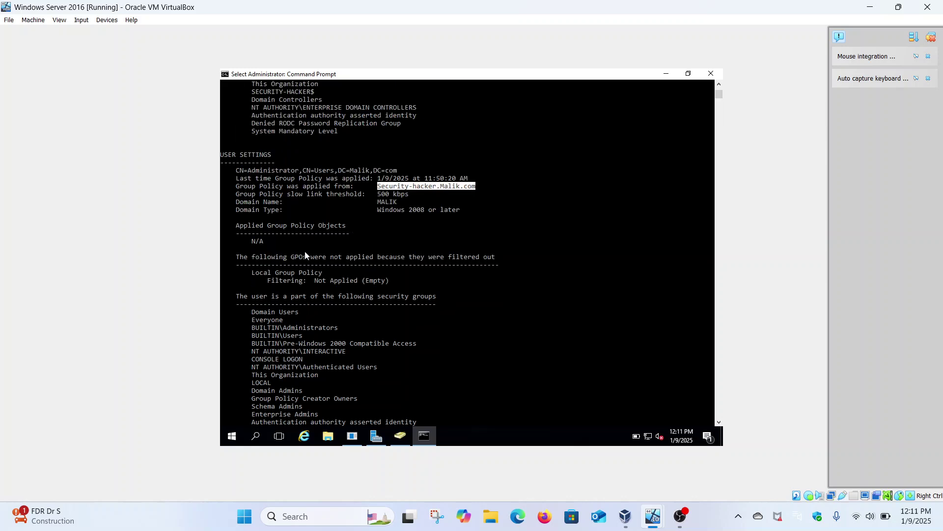
{"action": "scroll", "coordinate": [305, 253], "scroll_direction": "up", "scroll_amount": 4}
{"action": "scroll", "coordinate": [305, 253], "scroll_direction": "down", "scroll_amount": 4}
{"action": "scroll", "coordinate": [293, 283], "scroll_direction": "up", "scroll_amount": 6}
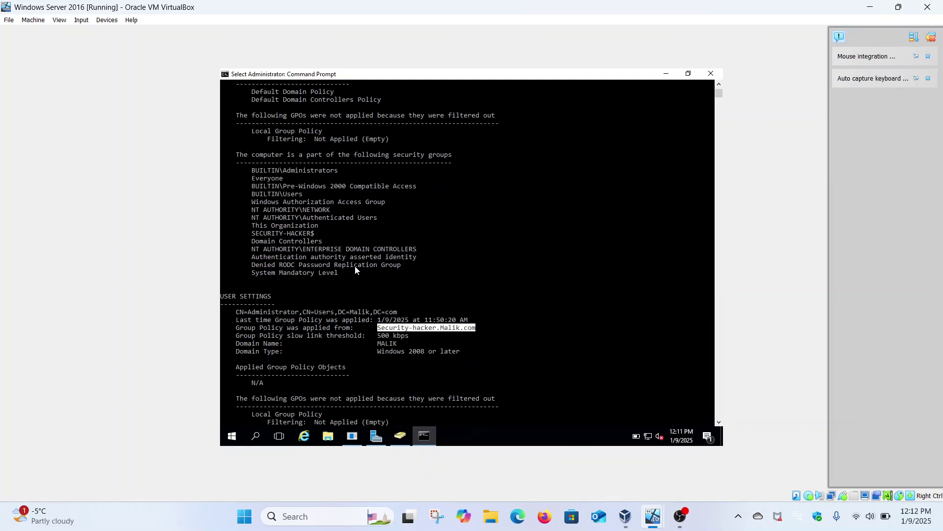
{"action": "scroll", "coordinate": [355, 269], "scroll_direction": "up", "scroll_amount": 7}
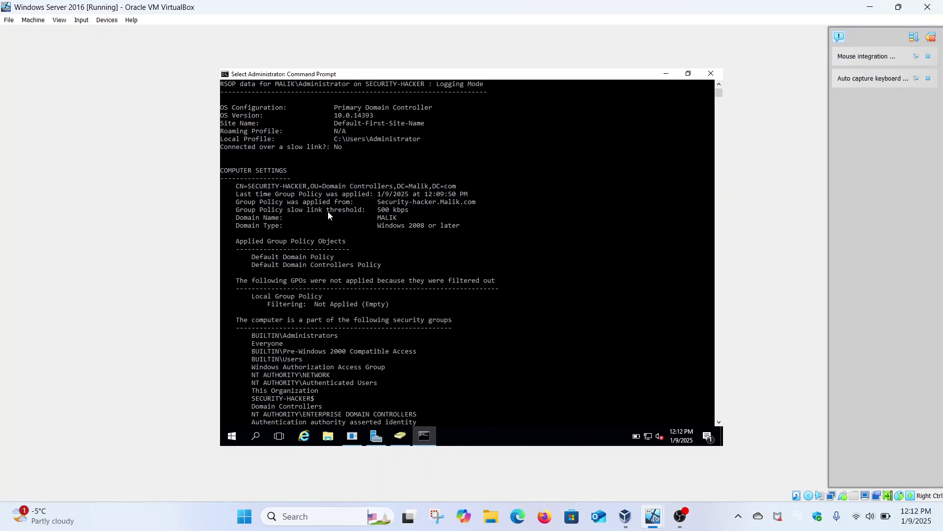
{"action": "scroll", "coordinate": [439, 228], "scroll_direction": "up", "scroll_amount": 3}
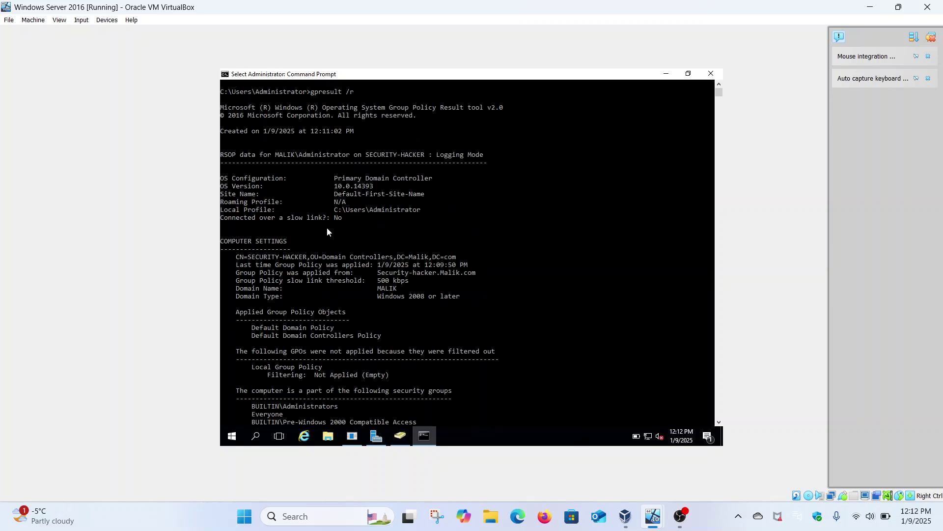
{"action": "scroll", "coordinate": [327, 232], "scroll_direction": "down", "scroll_amount": 5}
{"action": "scroll", "coordinate": [327, 232], "scroll_direction": "up", "scroll_amount": 4}
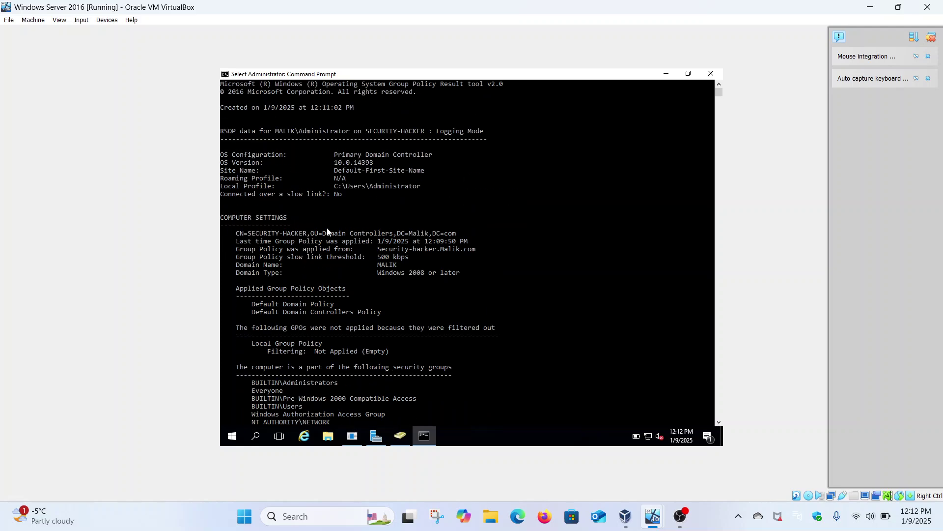
{"action": "scroll", "coordinate": [328, 232], "scroll_direction": "up", "scroll_amount": 1}
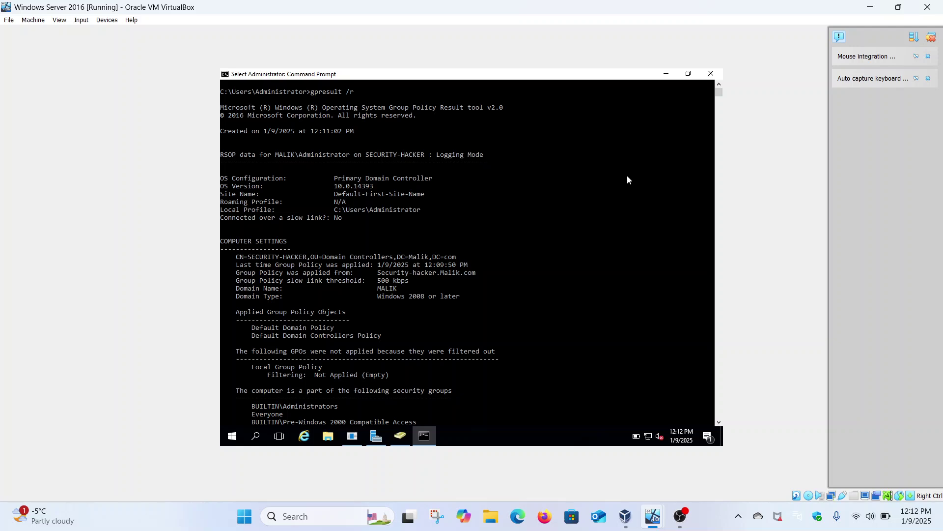
Step: Minimize the Command Prompt, go to the Windows 11 client VM and sign out from Start
{"action": "left_click", "coordinate": [667, 75]}
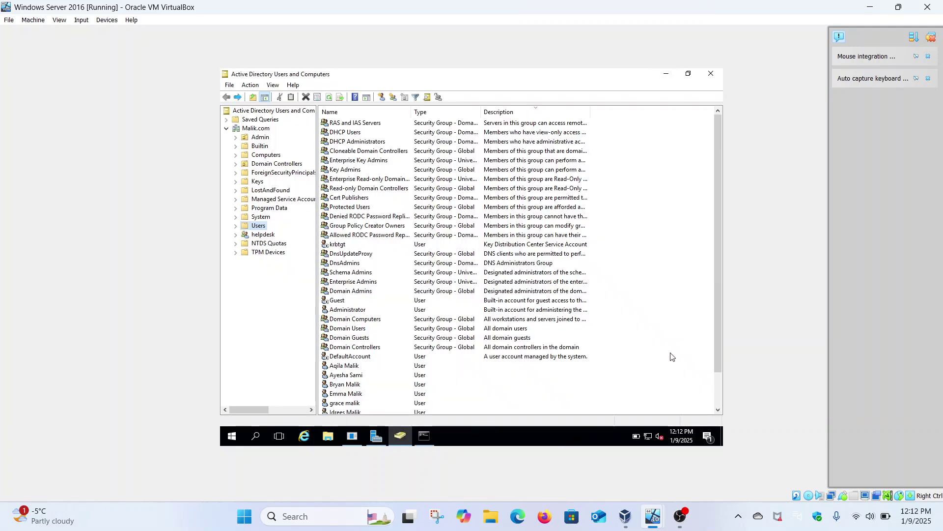
{"action": "mouse_move", "coordinate": [658, 514]}
{"action": "left_click", "coordinate": [603, 466]}
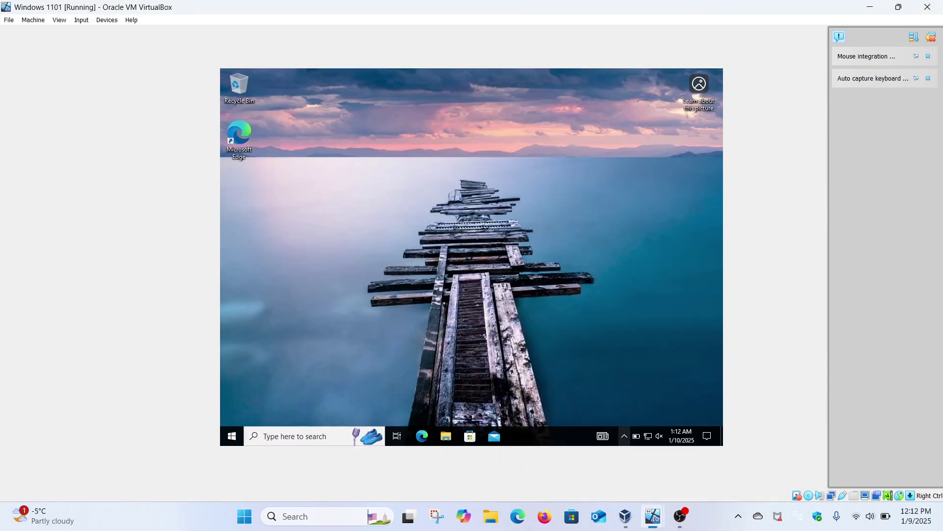
{"action": "left_click", "coordinate": [230, 432]}
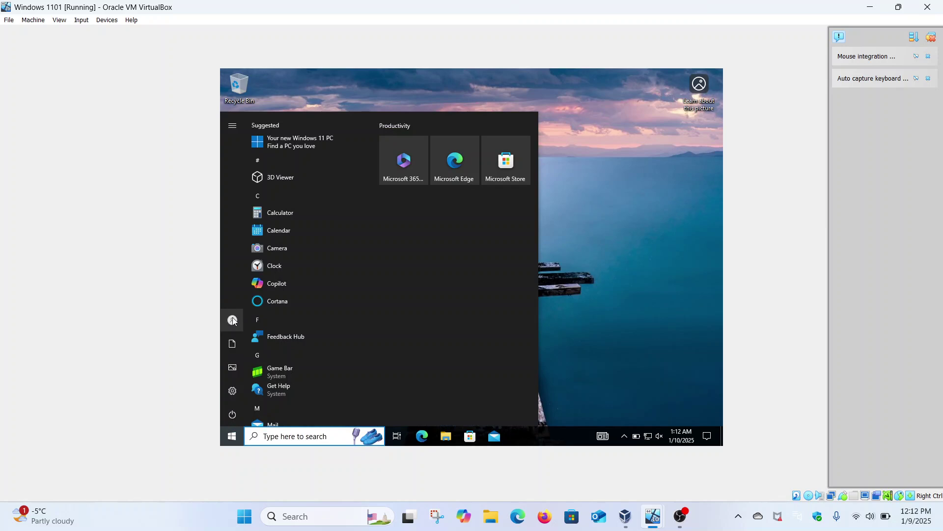
{"action": "left_click", "coordinate": [234, 326]}
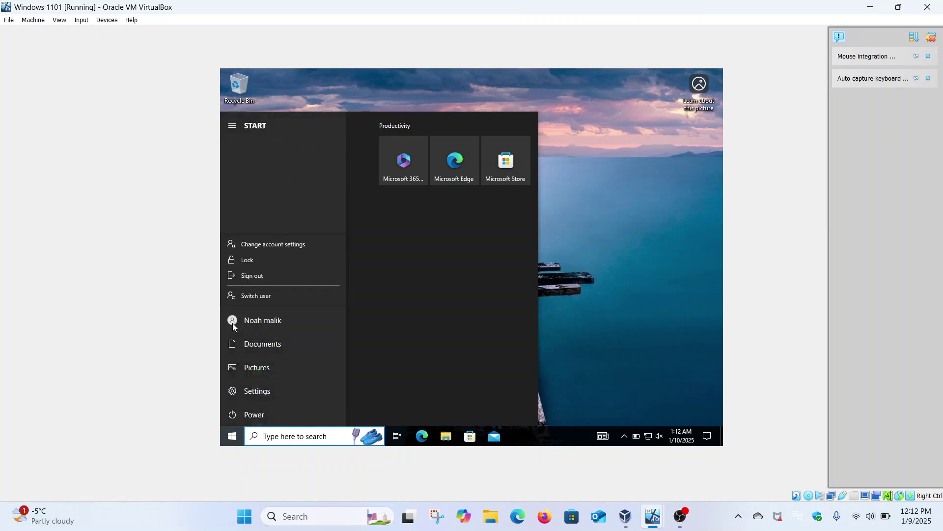
{"action": "left_click", "coordinate": [272, 277]}
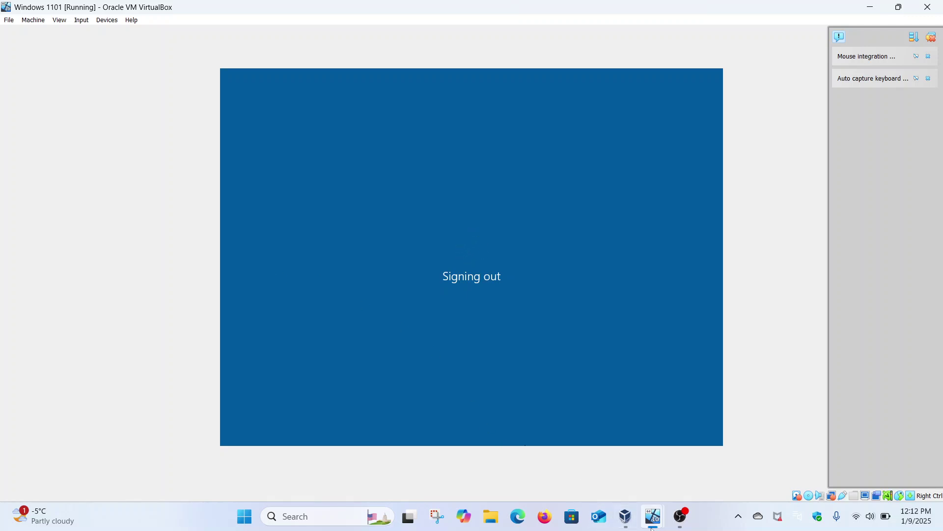
Step: Close ADUC on the server, relaunch it from Server Manager Tools and view the Computers container
{"action": "mouse_move", "coordinate": [653, 516]}
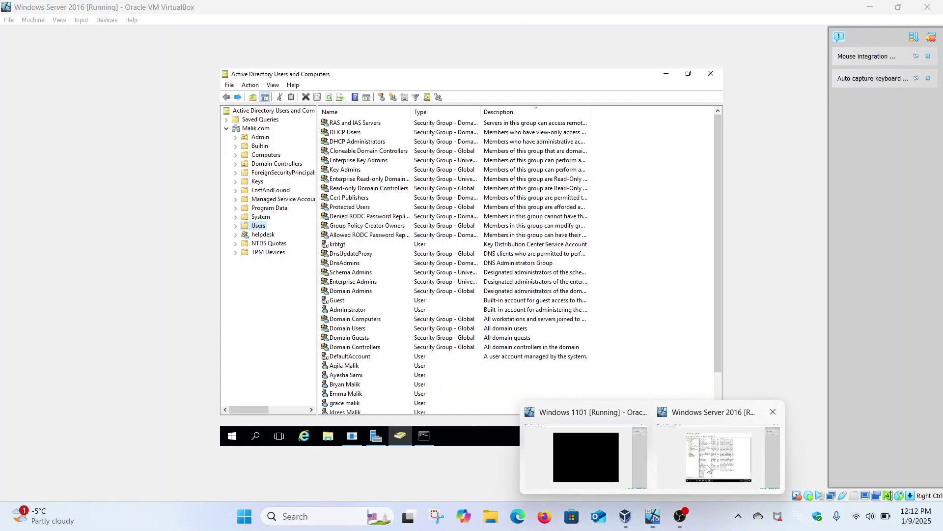
{"action": "left_click", "coordinate": [710, 469]}
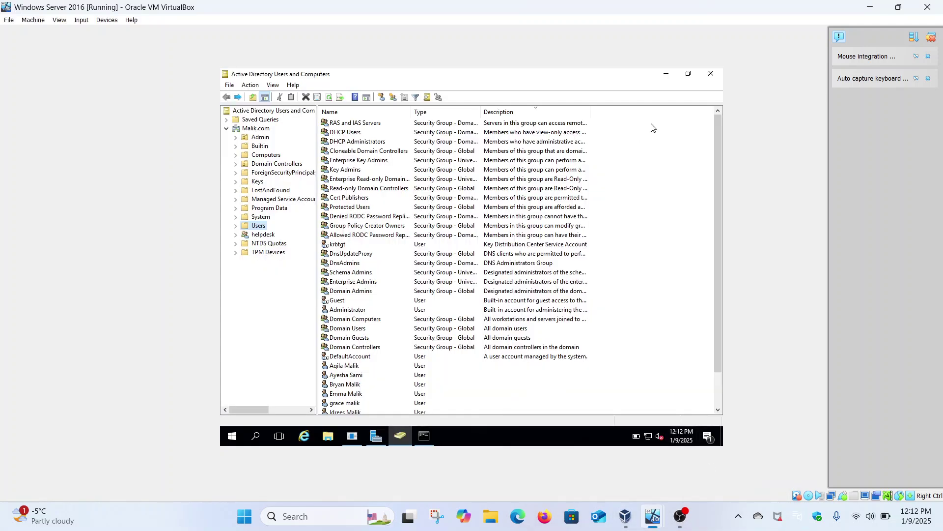
{"action": "left_click", "coordinate": [711, 75]}
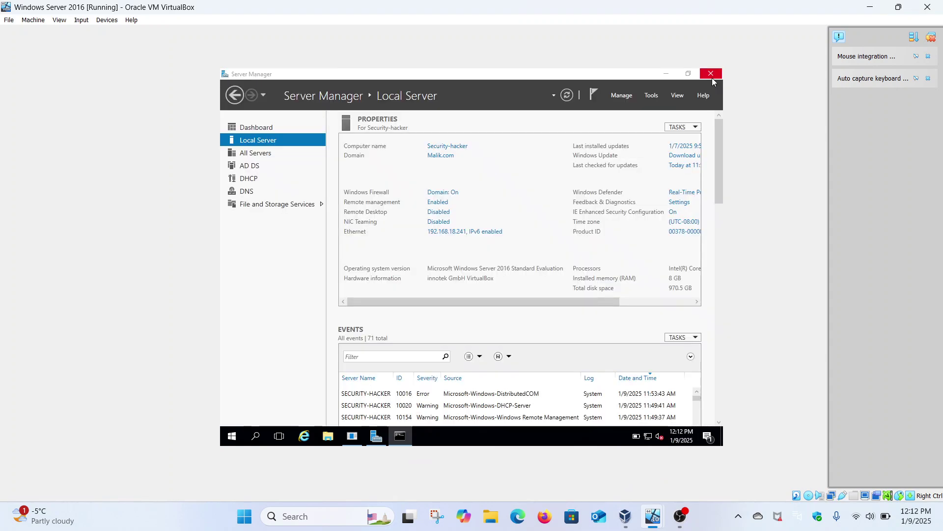
{"action": "left_click", "coordinate": [653, 97]}
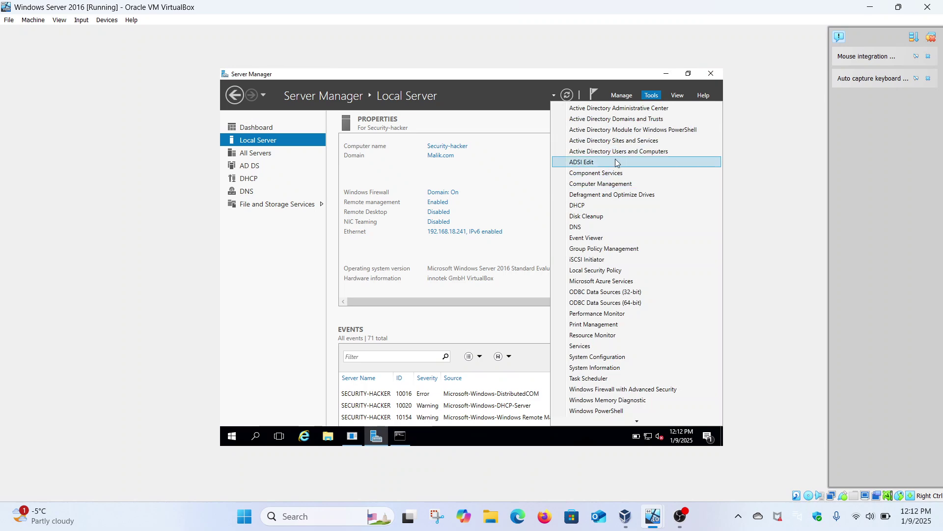
{"action": "left_click", "coordinate": [631, 151]}
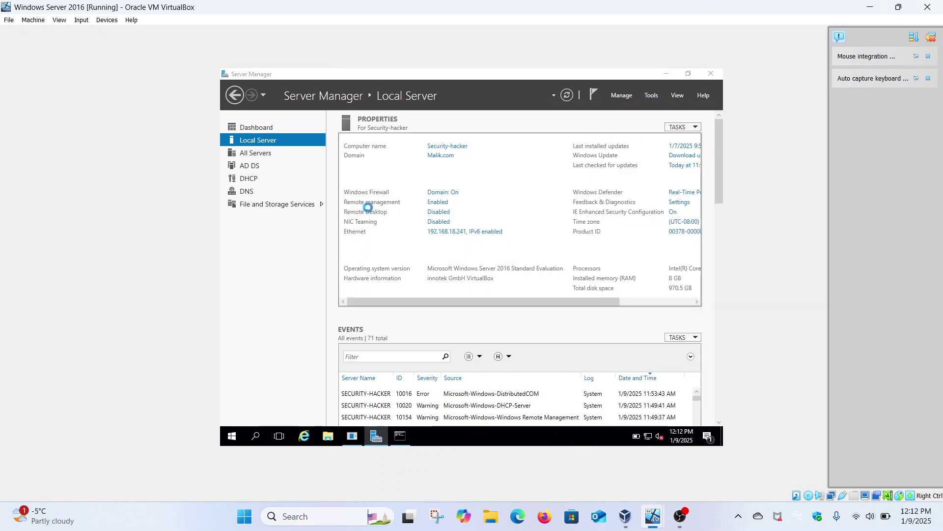
{"action": "left_click", "coordinate": [277, 155]}
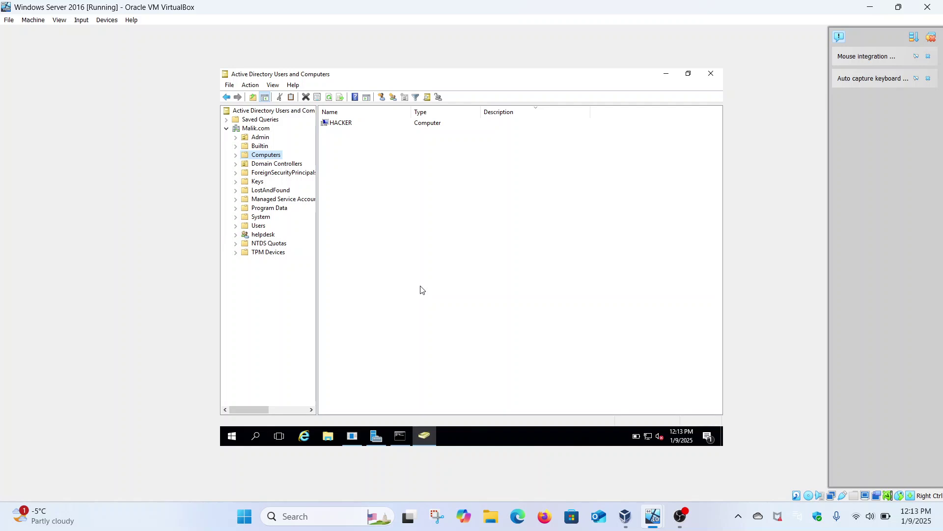
Step: On the Windows 11 client, pass the lock screen and sign in to the existing account with its password
{"action": "mouse_move", "coordinate": [651, 516]}
{"action": "left_click", "coordinate": [611, 460]}
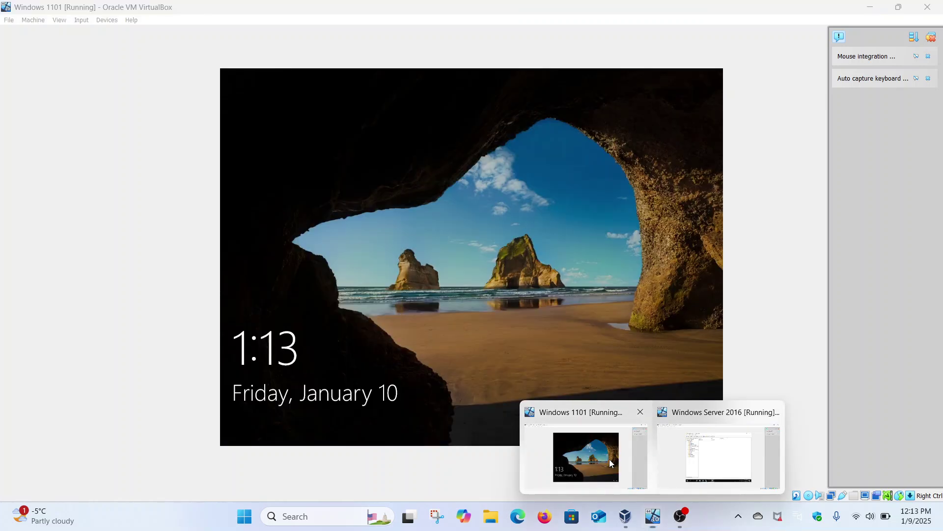
{"action": "left_click", "coordinate": [504, 288]}
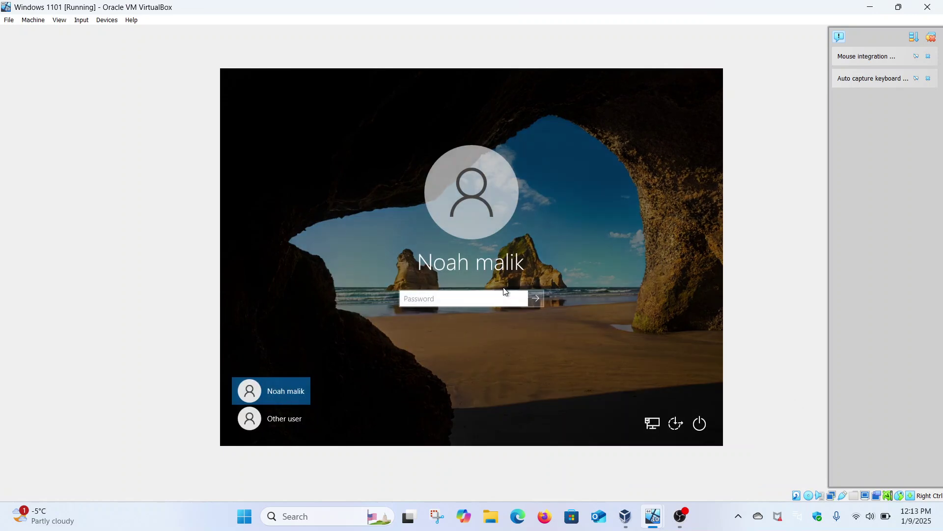
{"action": "left_click", "coordinate": [253, 427]}
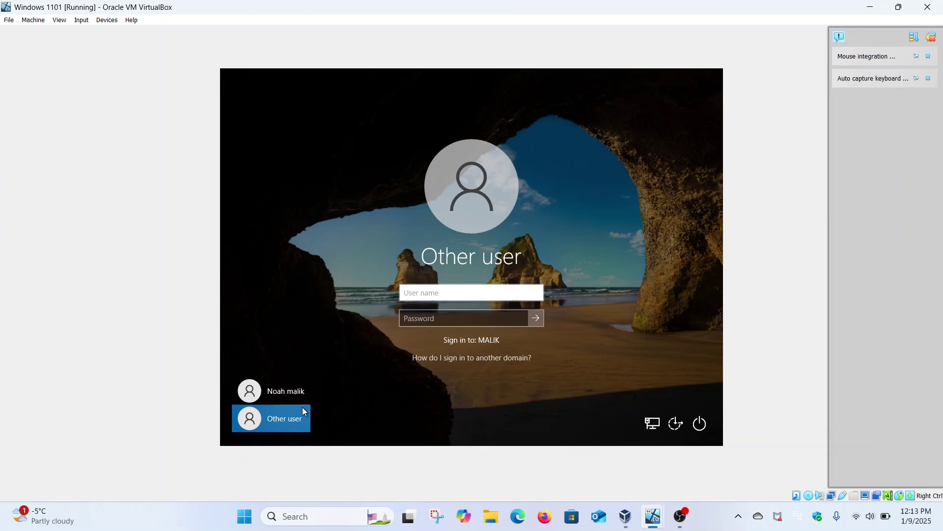
{"action": "left_click", "coordinate": [447, 297]}
{"action": "type", "text": ".\\"}
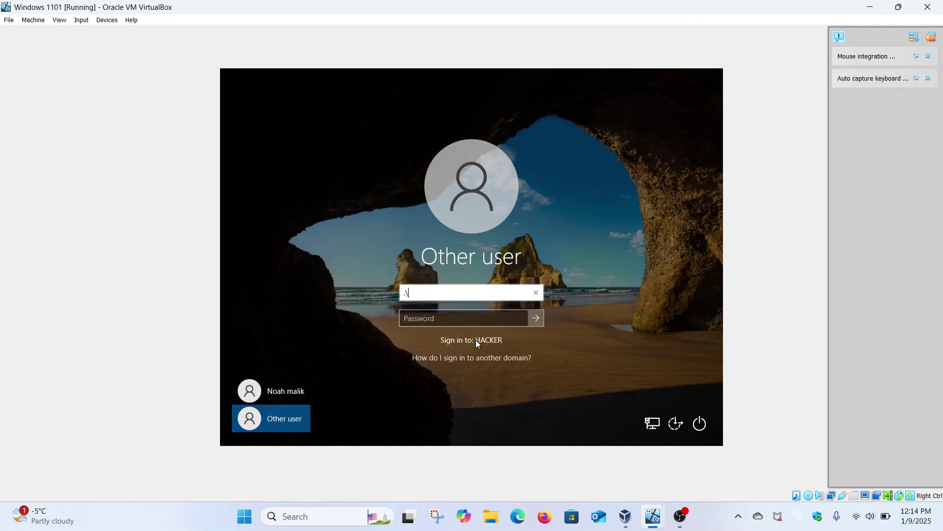
{"action": "left_click", "coordinate": [300, 393]}
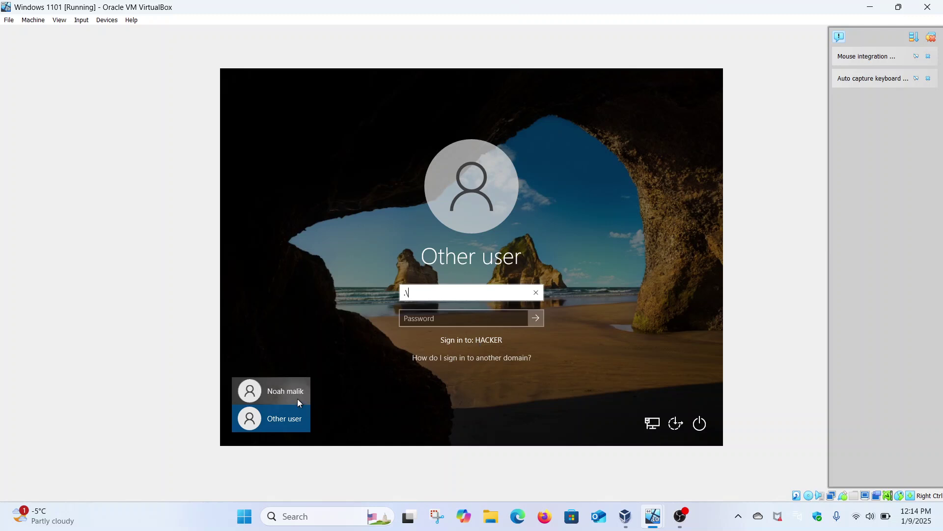
{"action": "key", "text": "Caps_Lock"}
{"action": "type", "text": "••••"}
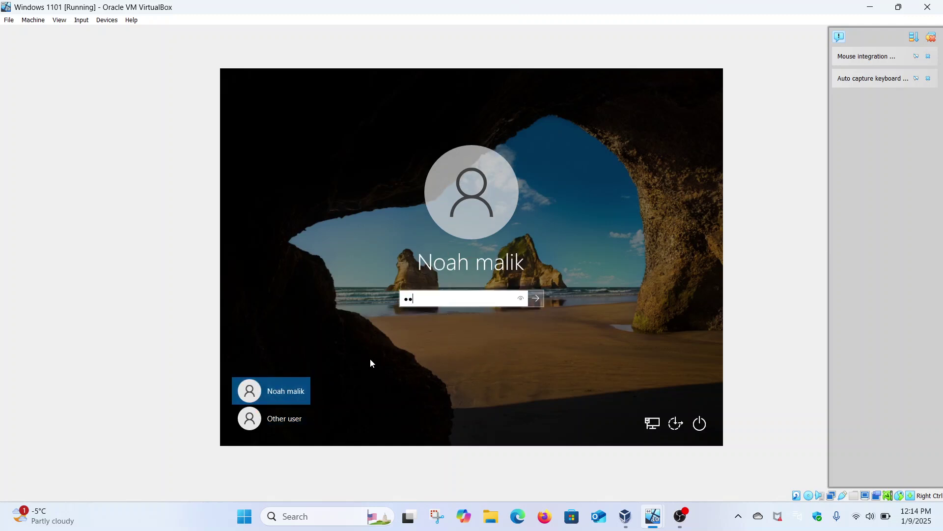
{"action": "type", "text": "••••••"}
{"action": "key", "text": "Return"}
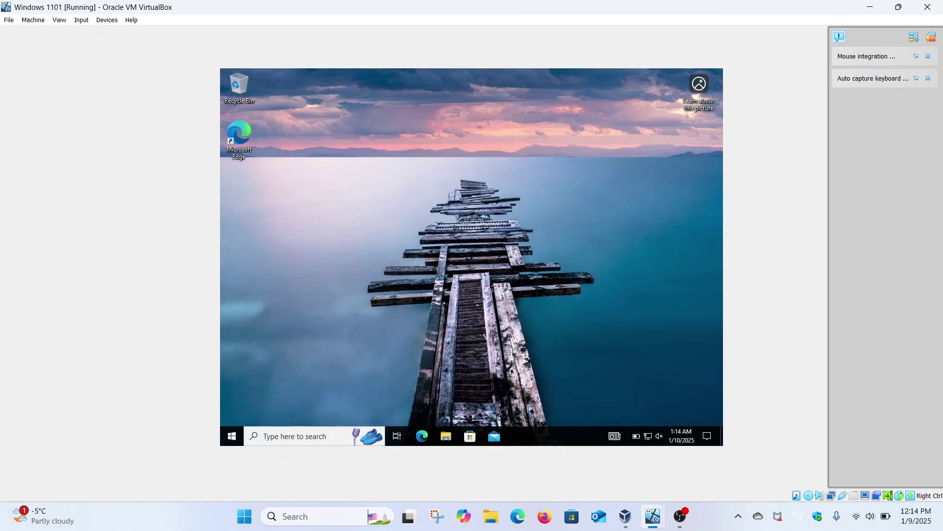
Step: Launch Task Manager from the client taskbar menu to confirm it still opens, then close it
{"action": "right_click", "coordinate": [522, 434]}
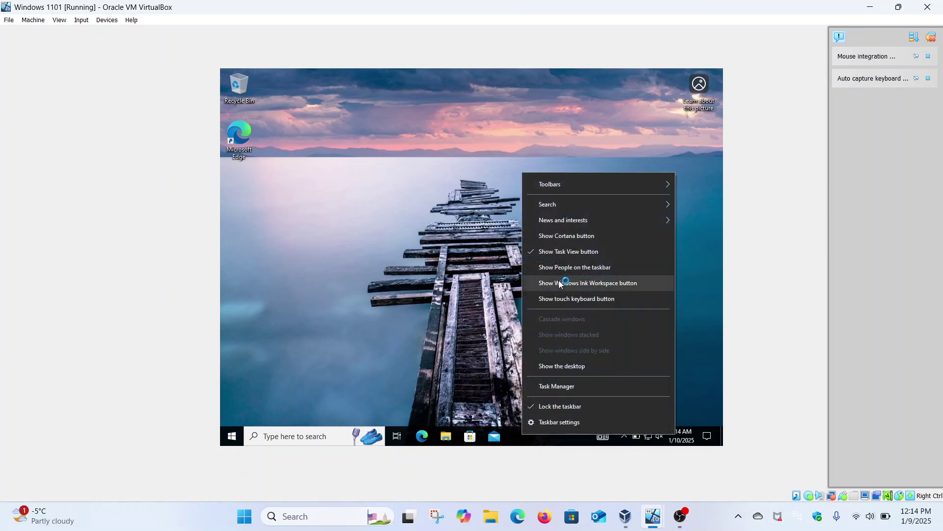
{"action": "left_click", "coordinate": [547, 387]}
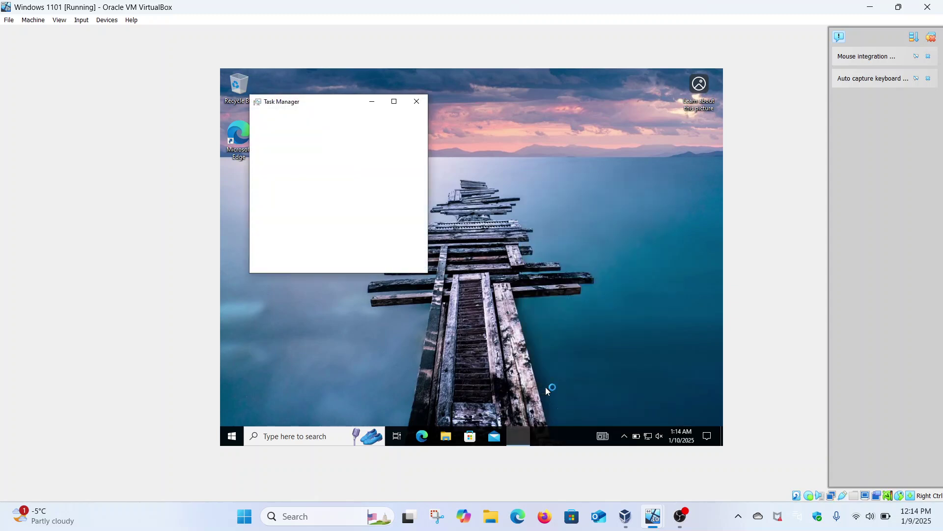
{"action": "left_click", "coordinate": [417, 104]}
{"action": "mouse_move", "coordinate": [658, 514]}
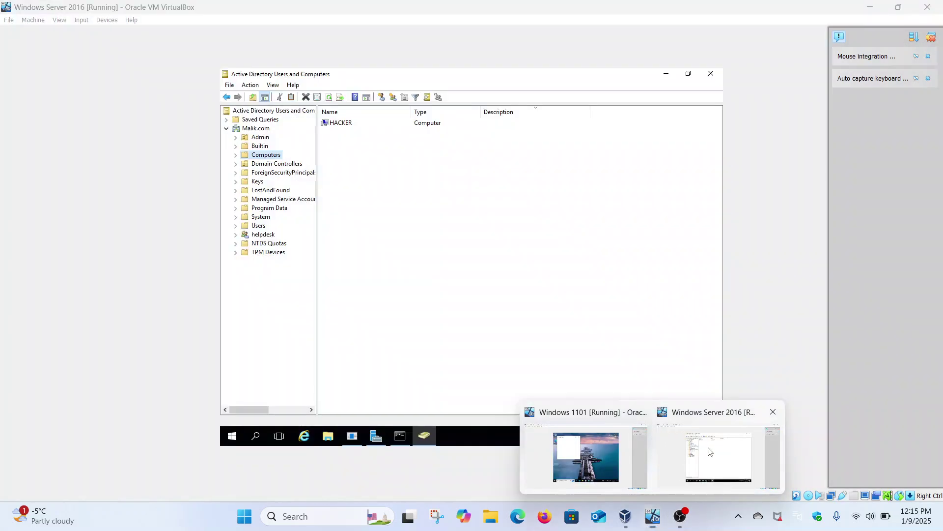
Step: On the server, close ADUC and launch Group Policy Management from Tools
{"action": "left_click", "coordinate": [711, 451]}
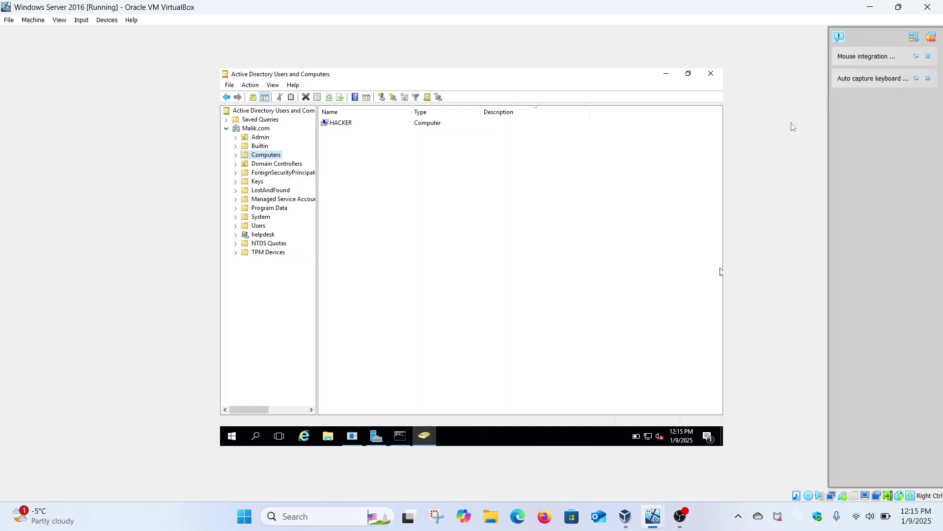
{"action": "left_click", "coordinate": [716, 78]}
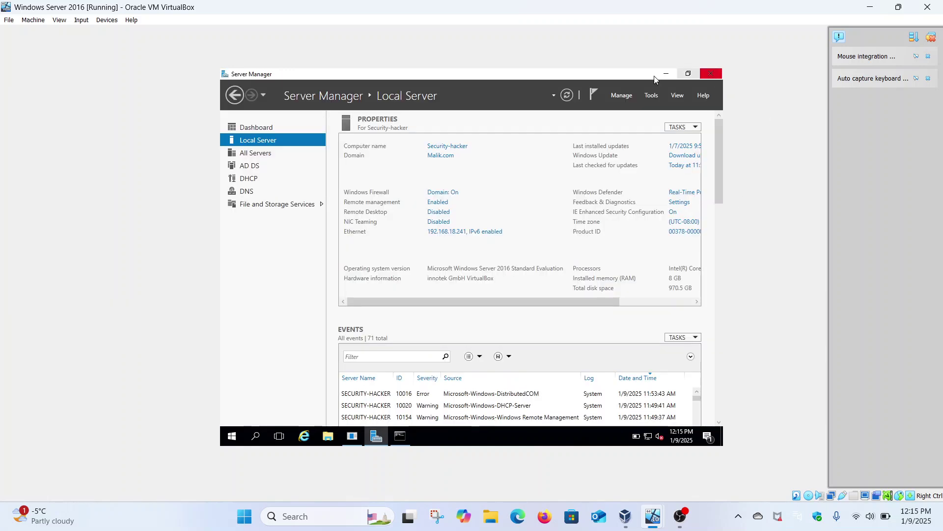
{"action": "left_click", "coordinate": [649, 95]}
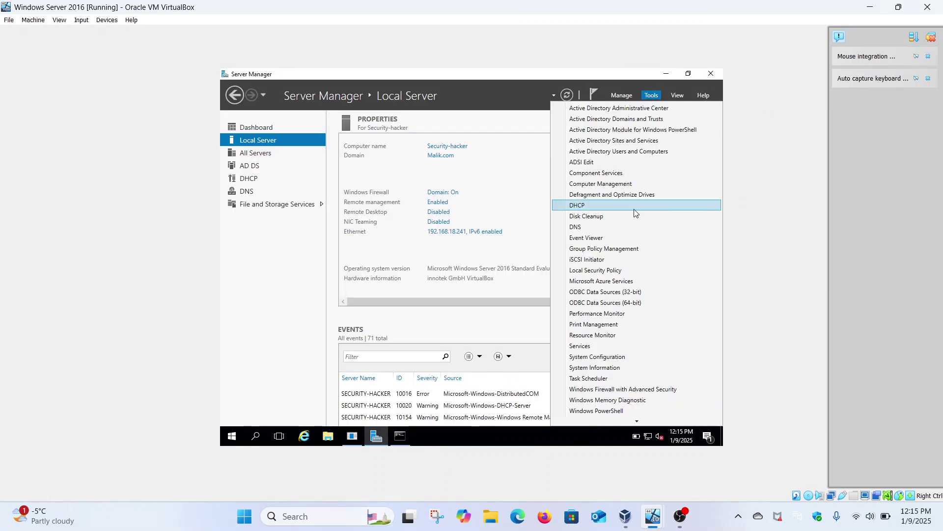
{"action": "left_click", "coordinate": [615, 249]}
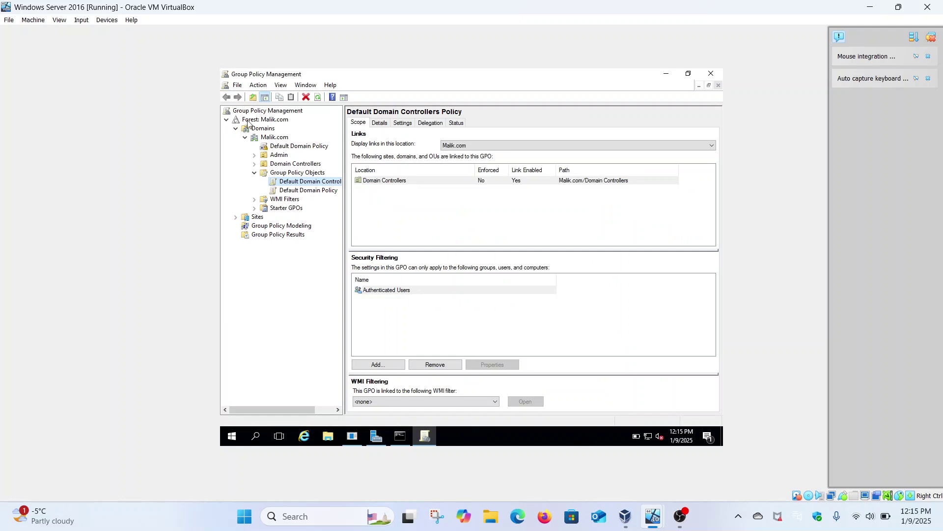
Step: Expand Domains > Malik.com and open the Default Domain Policy in the editor
{"action": "left_click", "coordinate": [236, 129]}
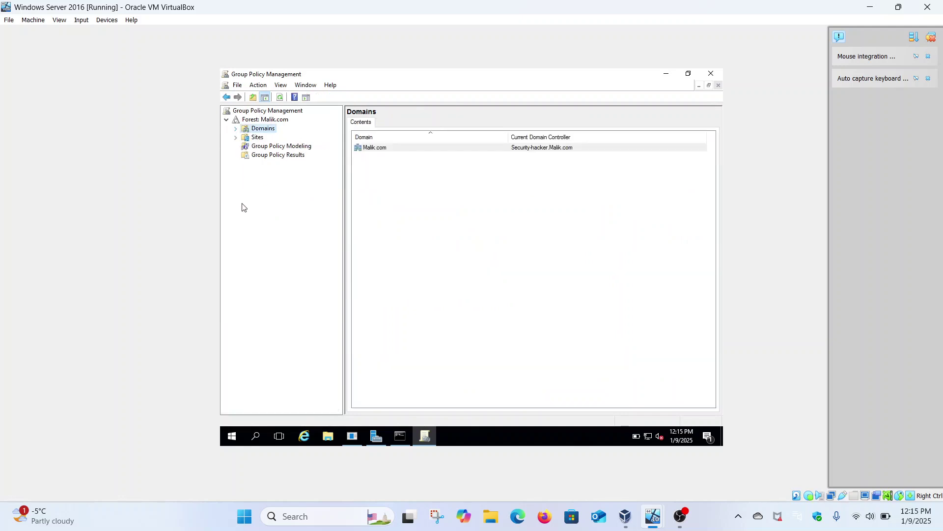
{"action": "left_click", "coordinate": [236, 132]}
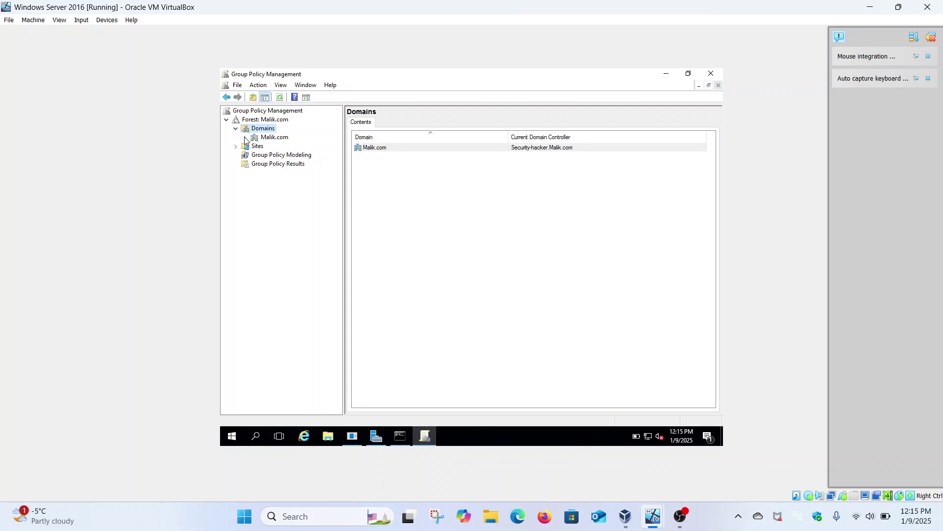
{"action": "left_click", "coordinate": [245, 138]}
{"action": "left_click", "coordinate": [281, 147]}
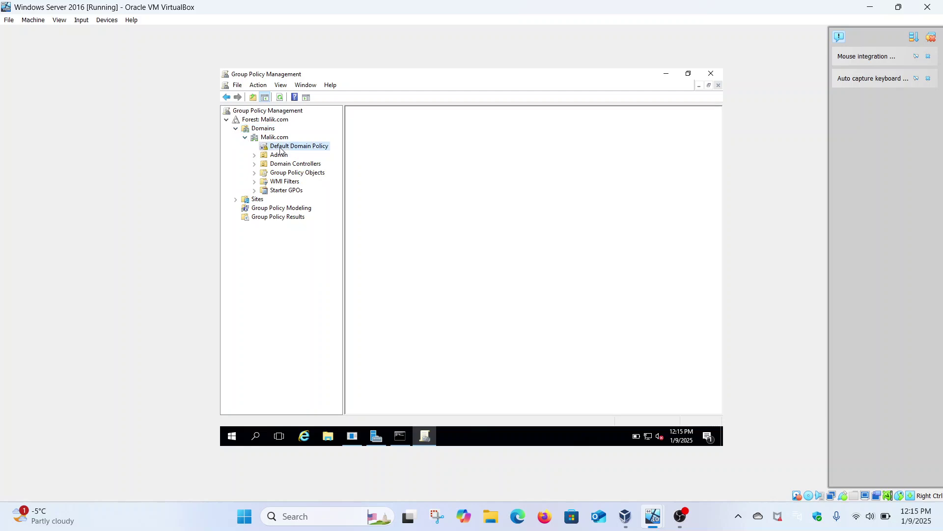
{"action": "right_click", "coordinate": [281, 150]}
{"action": "left_click", "coordinate": [296, 155]}
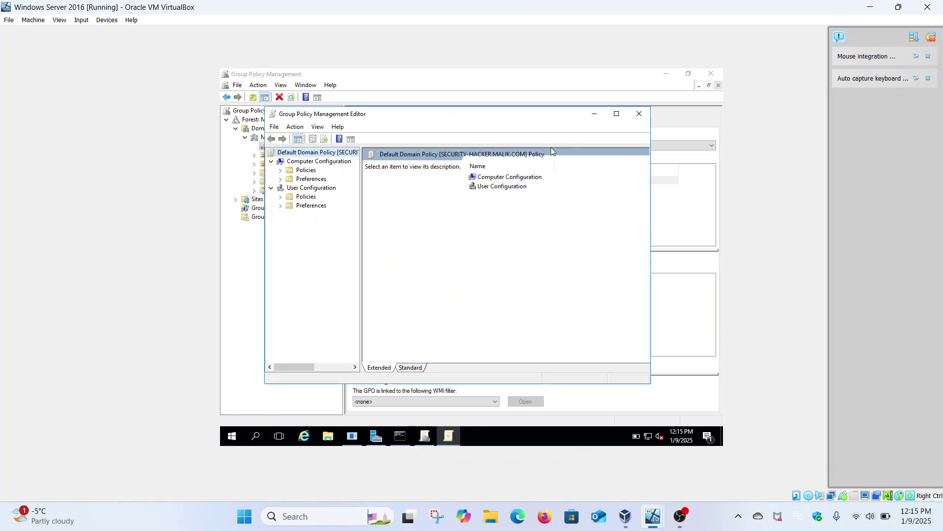
Step: Maximize the editor and navigate User Configuration > Administrative Templates > System > Ctrl+Alt+Del Options to Remove Task Manager
{"action": "left_click", "coordinate": [617, 114]}
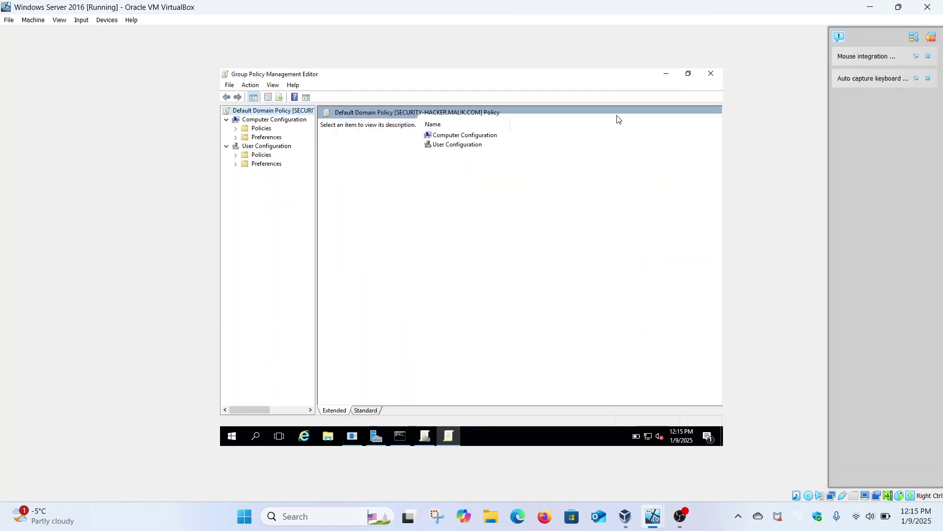
{"action": "left_click", "coordinate": [236, 154]}
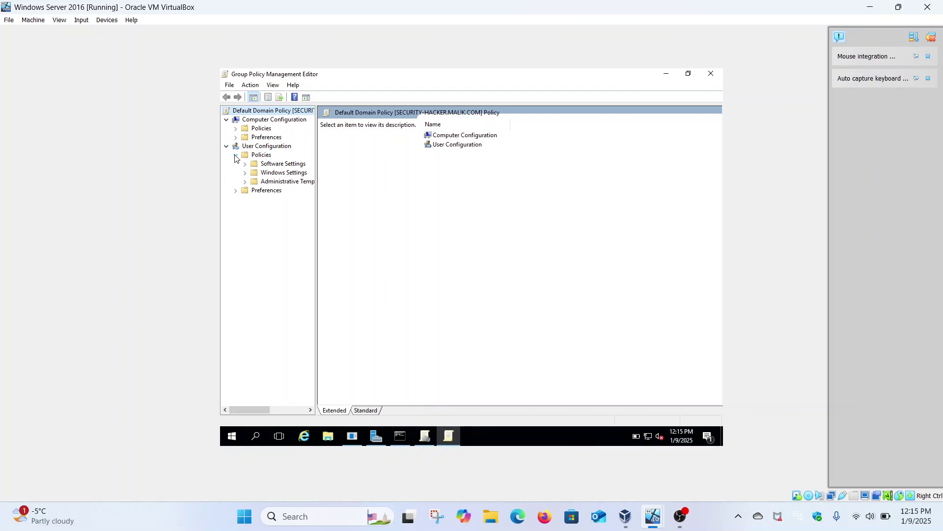
{"action": "left_click", "coordinate": [244, 182]}
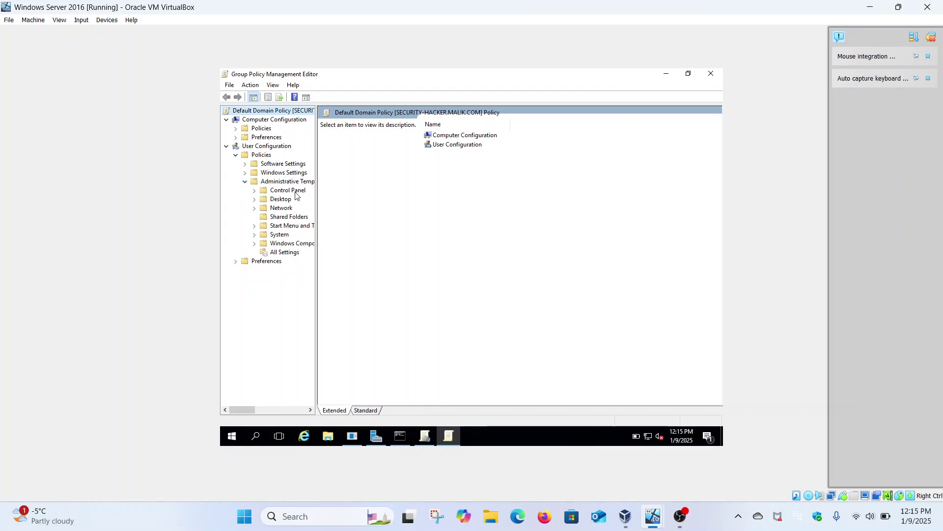
{"action": "left_click_drag", "start_coordinate": [318, 199], "coordinate": [405, 191]}
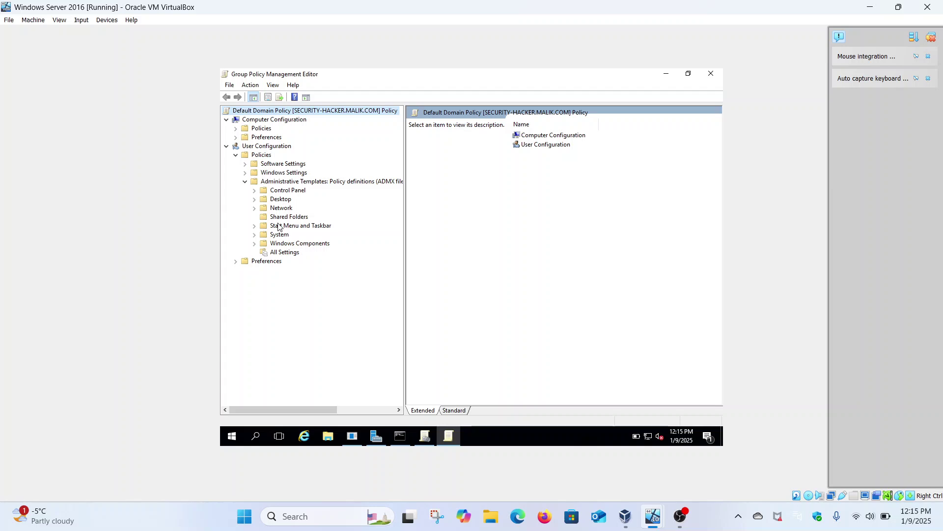
{"action": "left_click", "coordinate": [255, 235]}
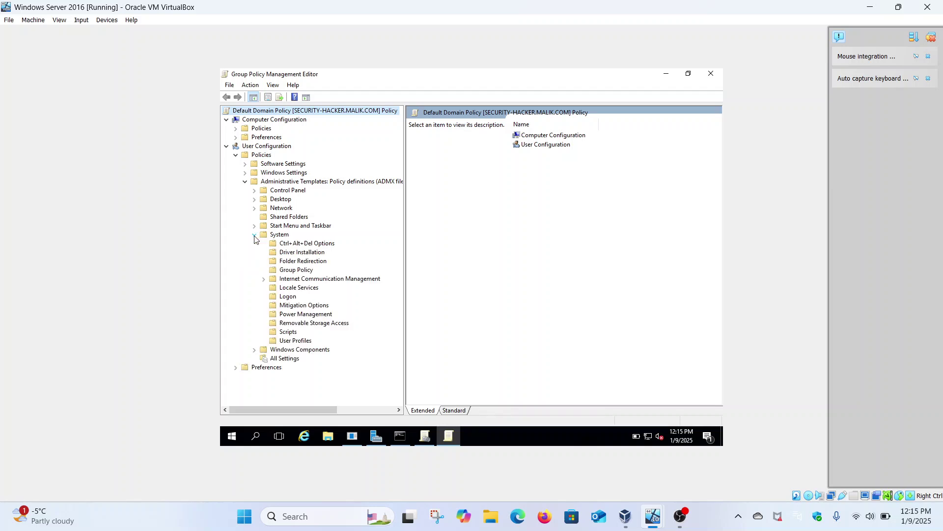
{"action": "left_click", "coordinate": [301, 244]}
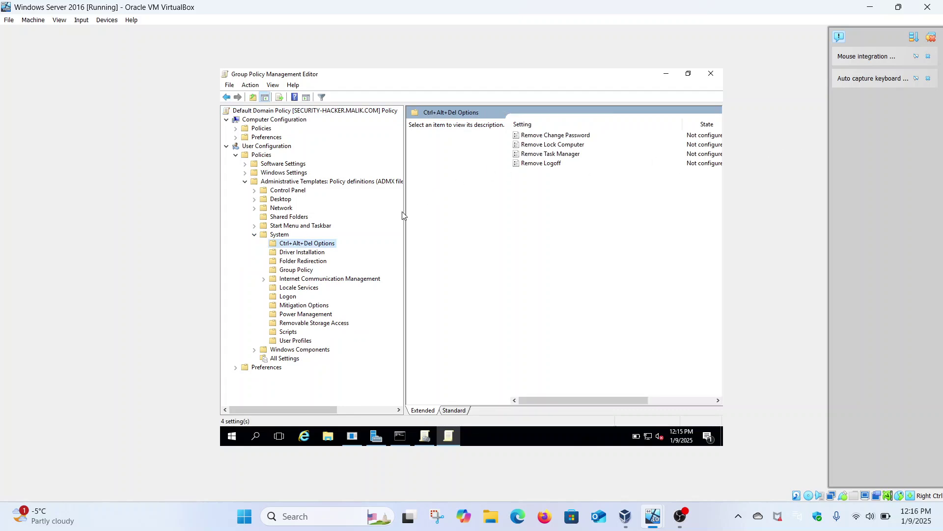
{"action": "left_click_drag", "start_coordinate": [405, 212], "coordinate": [371, 214]}
{"action": "left_click", "coordinate": [540, 155]}
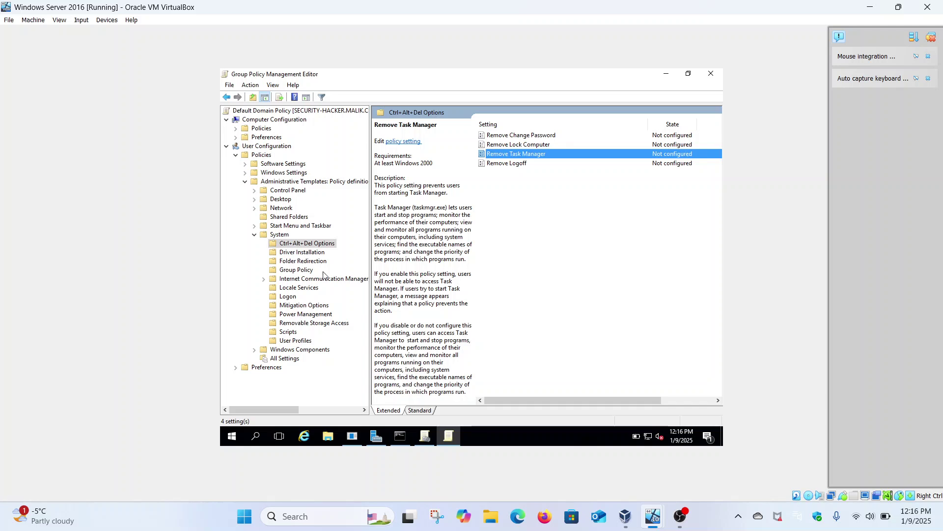
{"action": "right_click", "coordinate": [549, 156]}
Step: Set Remove Task Manager to Enabled, apply it, and move to the Windows 11 client VM
{"action": "left_click", "coordinate": [558, 161]}
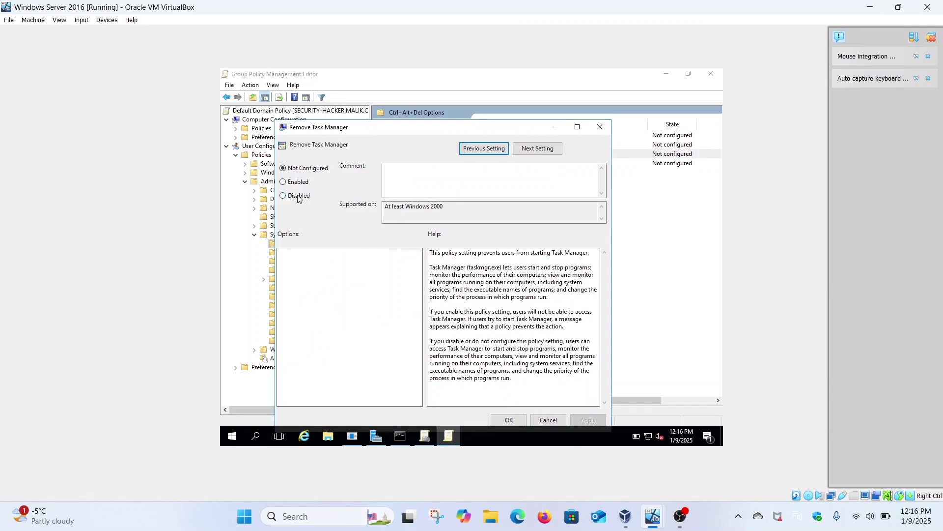
{"action": "left_click", "coordinate": [299, 182]}
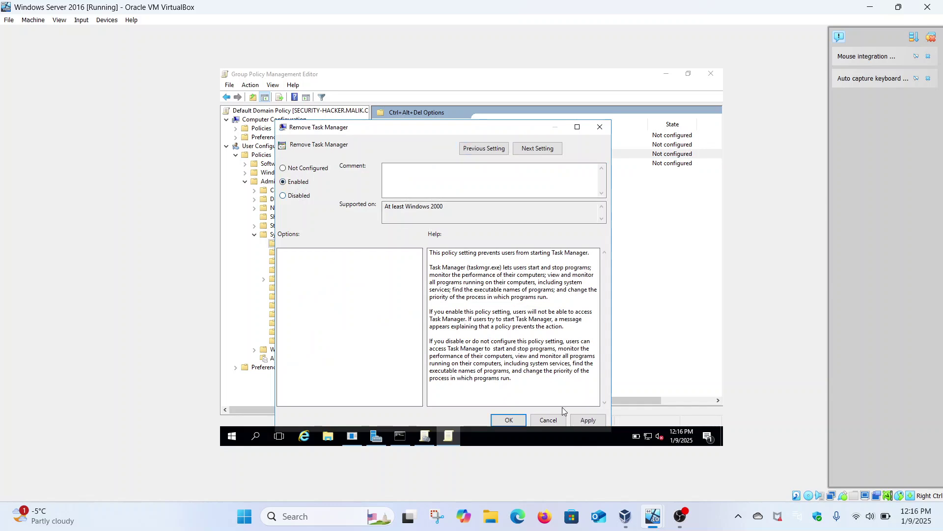
{"action": "left_click", "coordinate": [588, 420]}
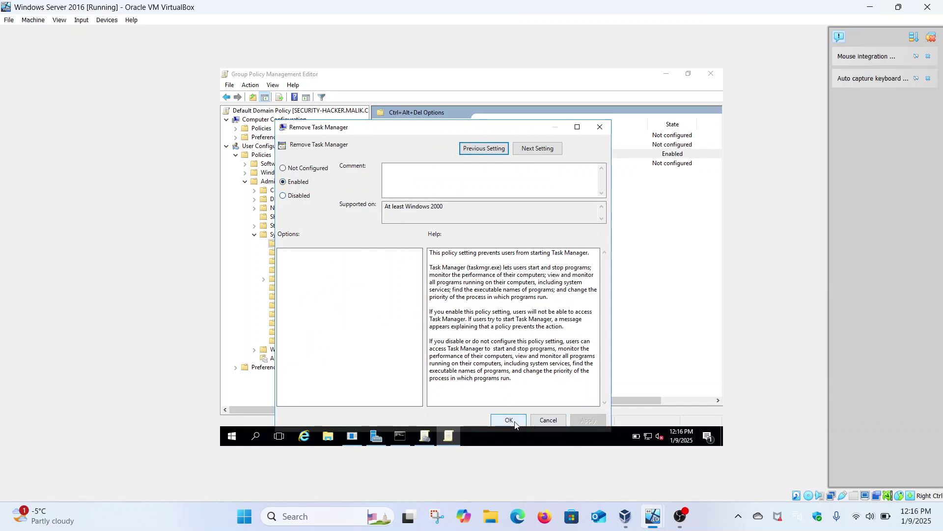
{"action": "left_click", "coordinate": [509, 420]}
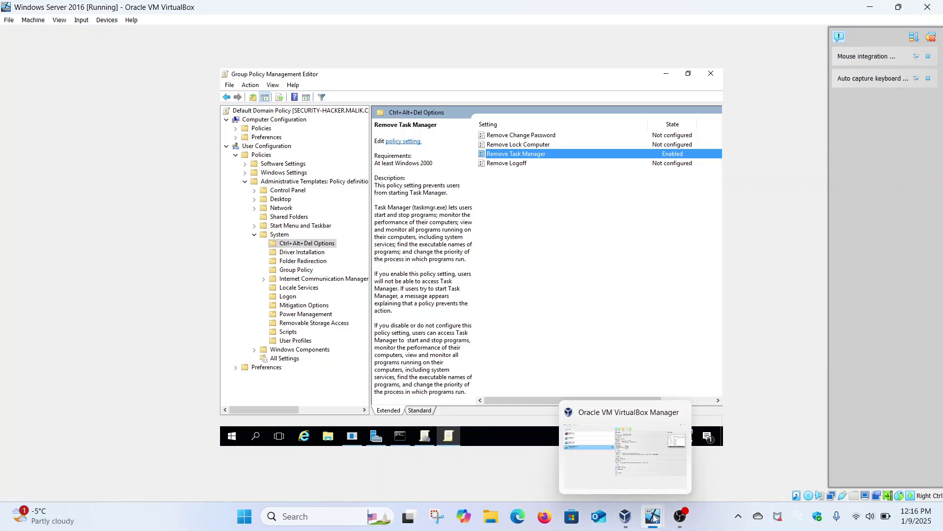
{"action": "mouse_move", "coordinate": [653, 516]}
{"action": "left_click", "coordinate": [597, 449]}
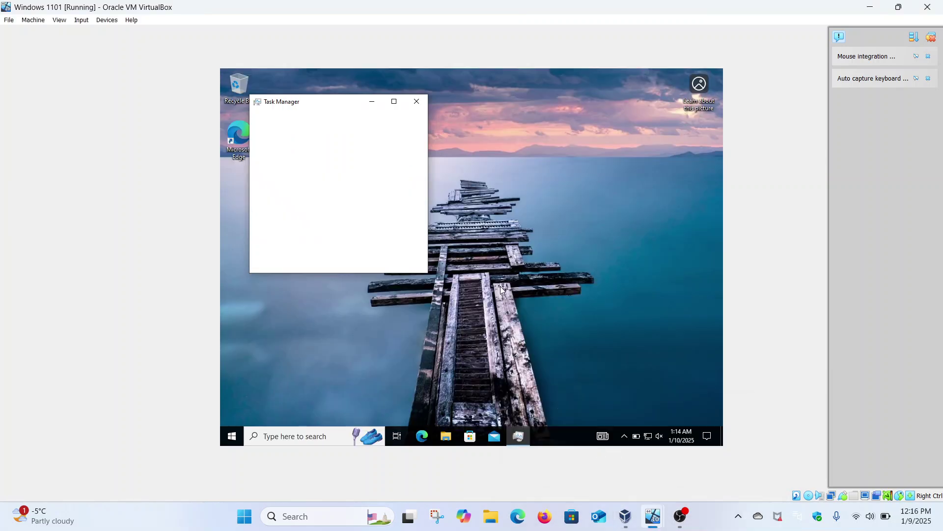
Step: Cancel the VM close prompt and sign the Windows 11 client user out from Start
{"action": "left_click", "coordinate": [927, 7]}
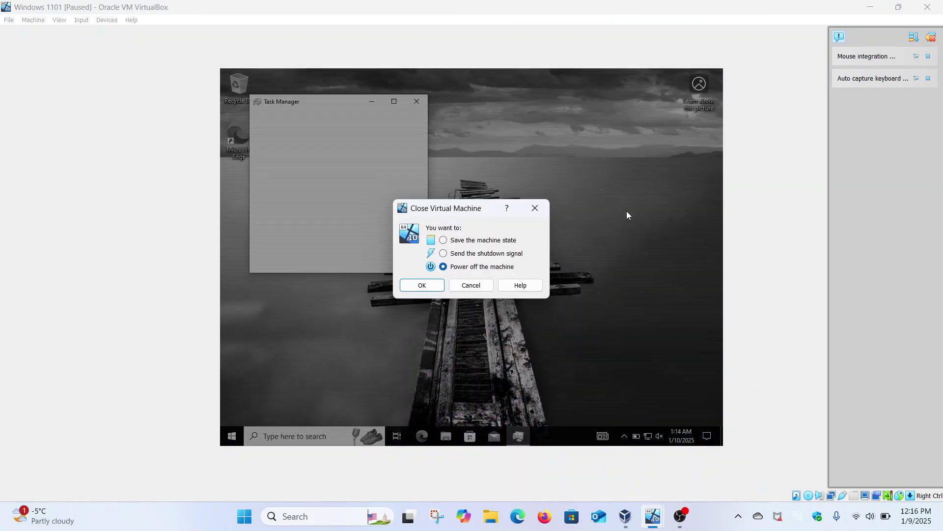
{"action": "left_click", "coordinate": [472, 286]}
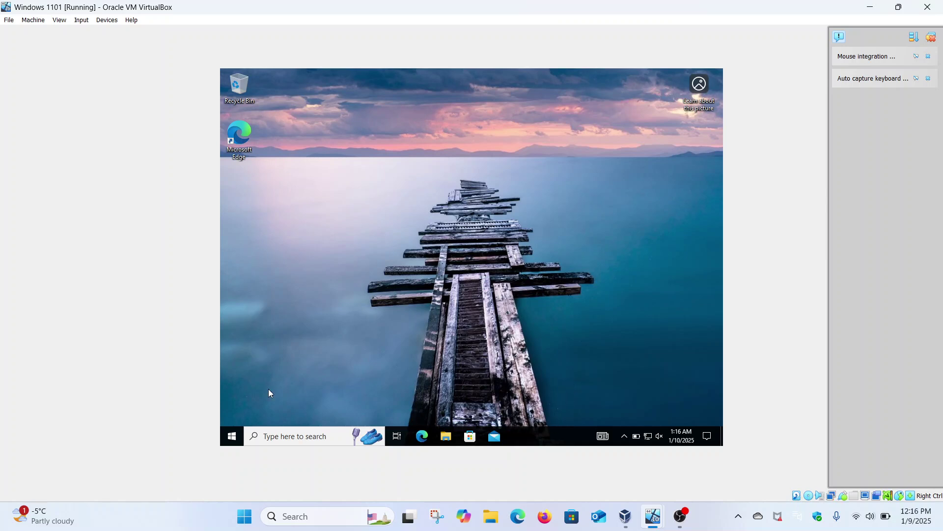
{"action": "left_click", "coordinate": [232, 435]}
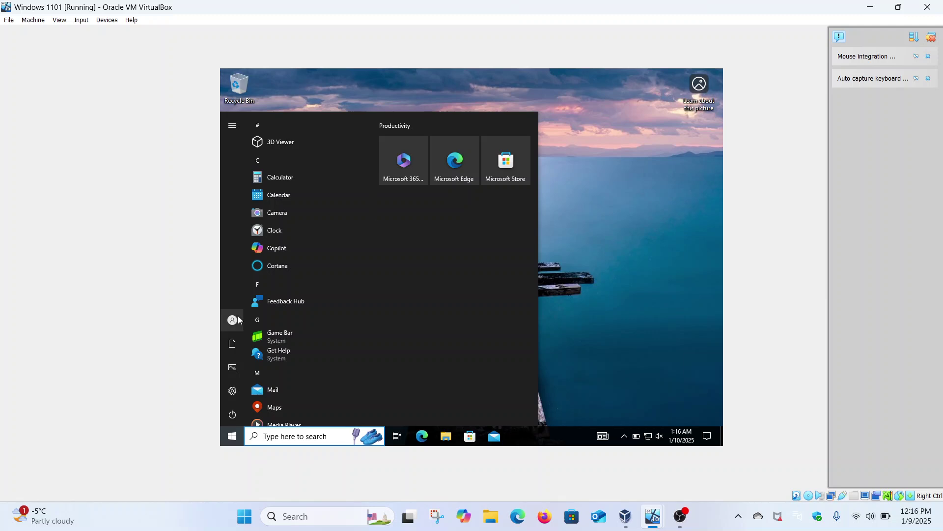
{"action": "mouse_move", "coordinate": [239, 320]}
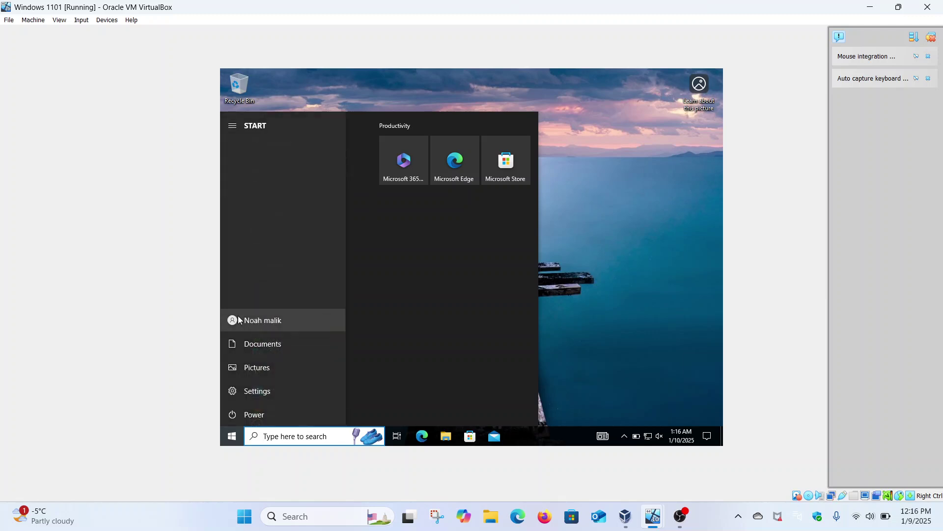
{"action": "left_click", "coordinate": [239, 320]}
{"action": "left_click", "coordinate": [255, 278]}
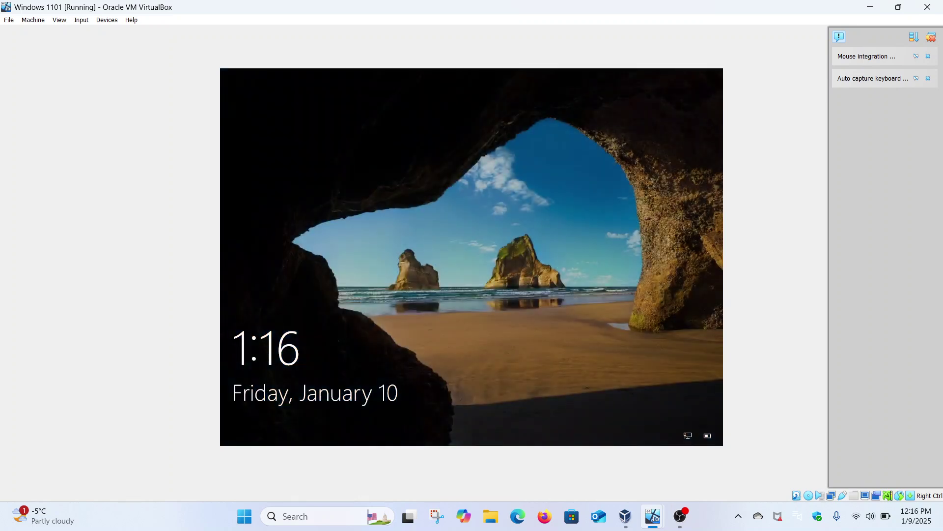
{"action": "left_click", "coordinate": [403, 251]}
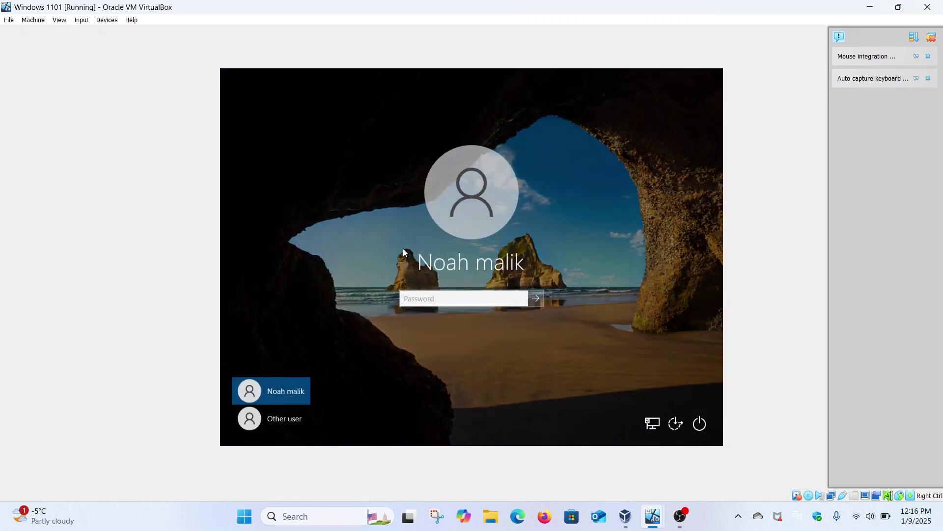
{"action": "type", "text": "**********"}
{"action": "key", "text": "Return"}
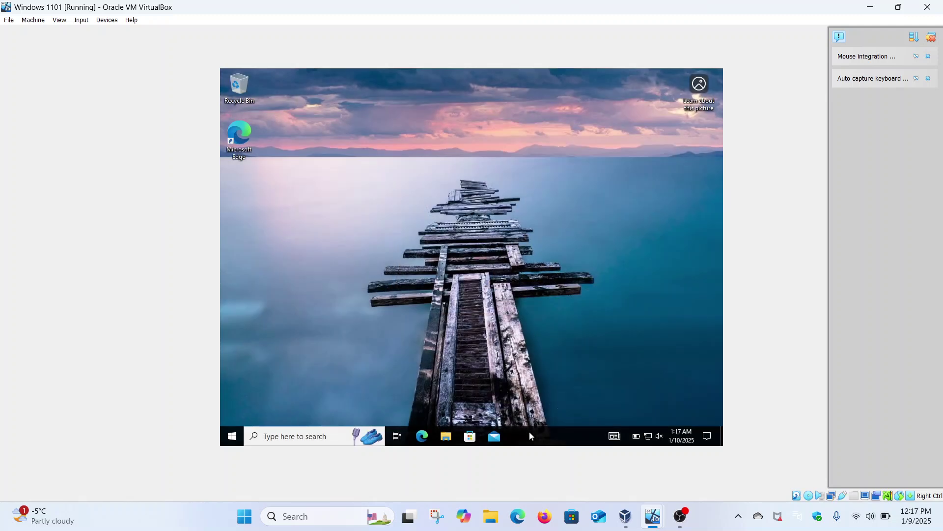
{"action": "right_click", "coordinate": [530, 432]}
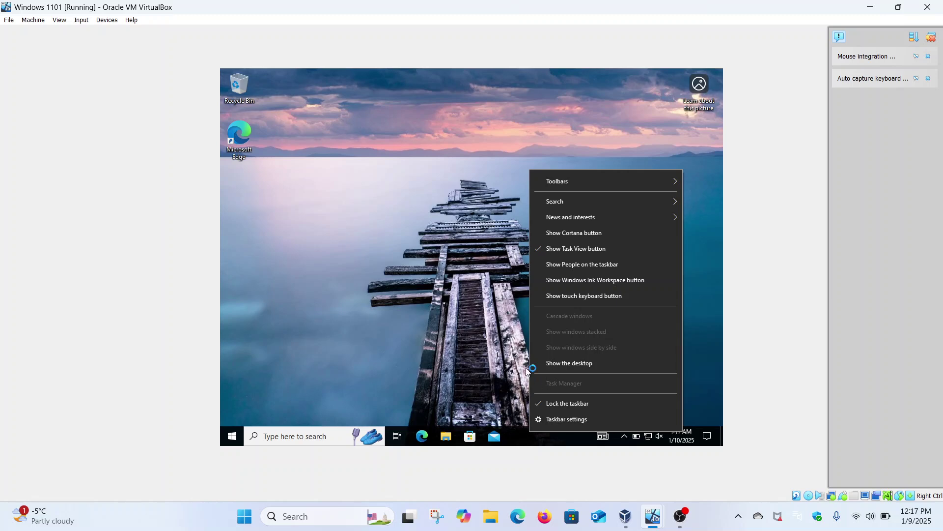
{"action": "left_click", "coordinate": [540, 385]}
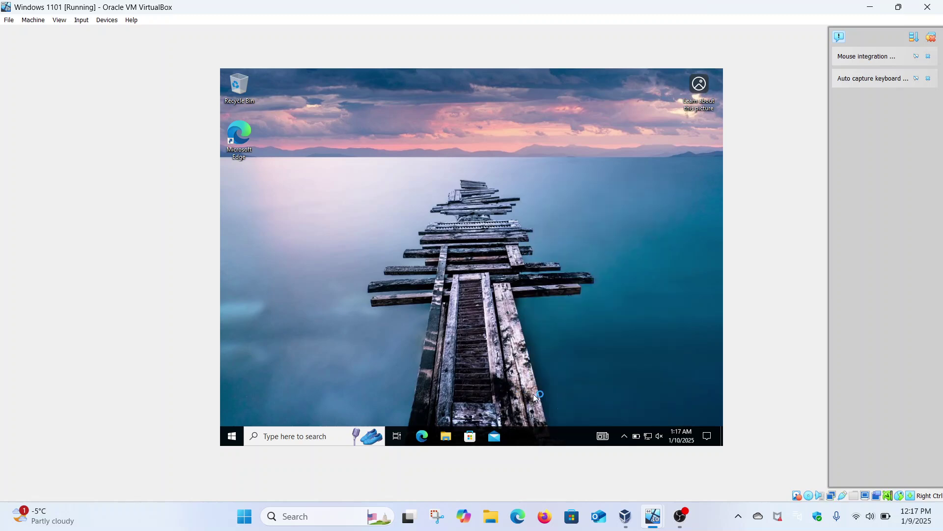
Step: On the server VM, close both GPO windows, relaunch Group Policy Management and edit Default Domain Policy
{"action": "mouse_move", "coordinate": [651, 511]}
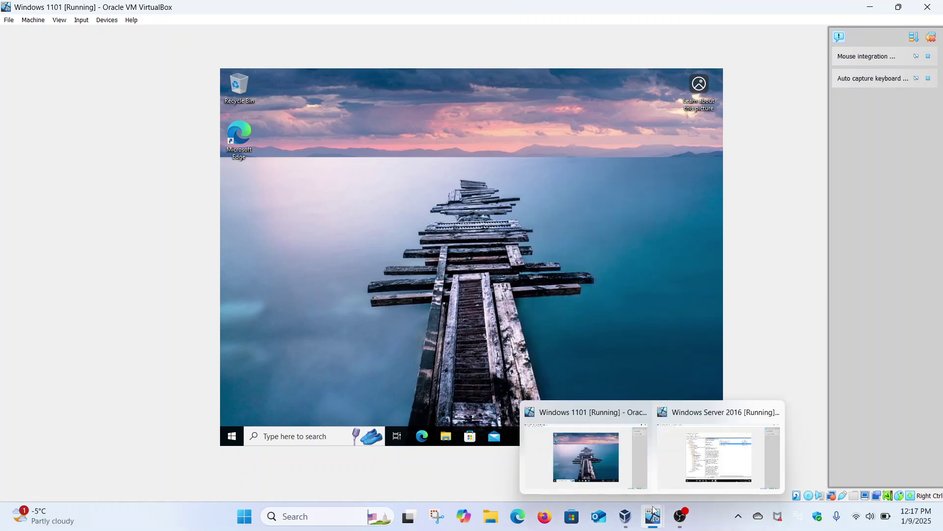
{"action": "left_click", "coordinate": [718, 452]}
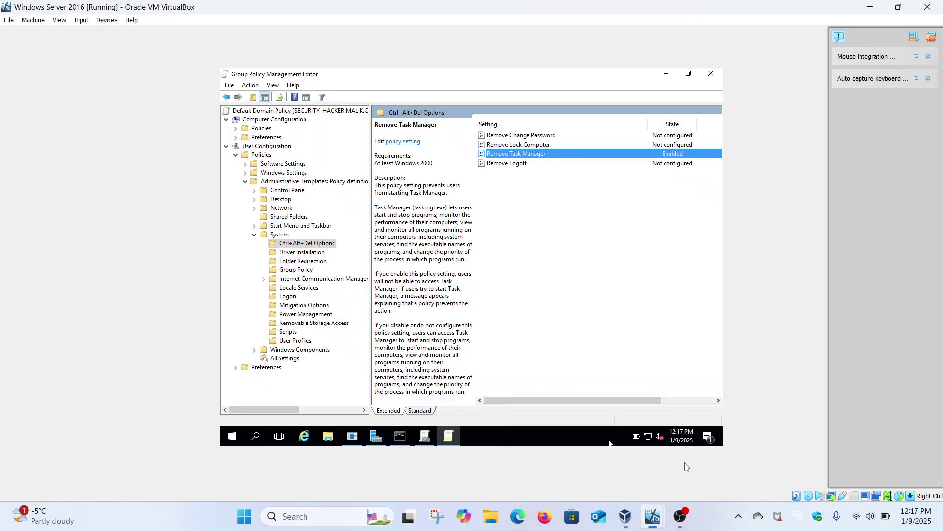
{"action": "left_click", "coordinate": [713, 74]}
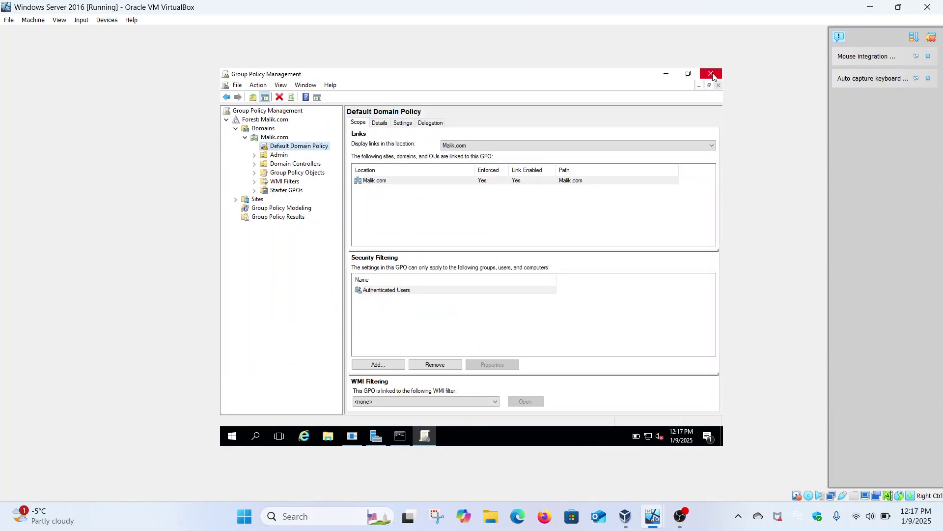
{"action": "left_click", "coordinate": [711, 74]}
{"action": "left_click", "coordinate": [652, 97]}
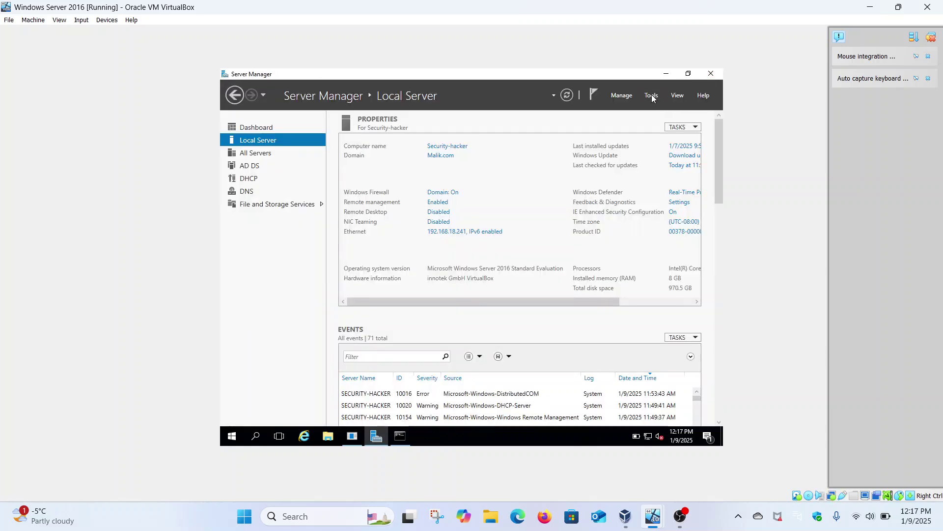
{"action": "left_click", "coordinate": [620, 250]}
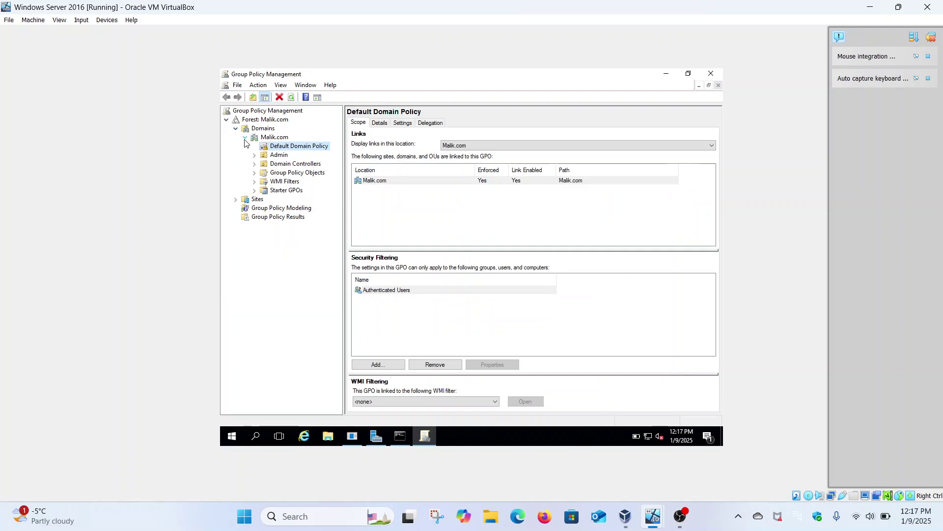
{"action": "right_click", "coordinate": [287, 148]}
{"action": "left_click", "coordinate": [312, 152]}
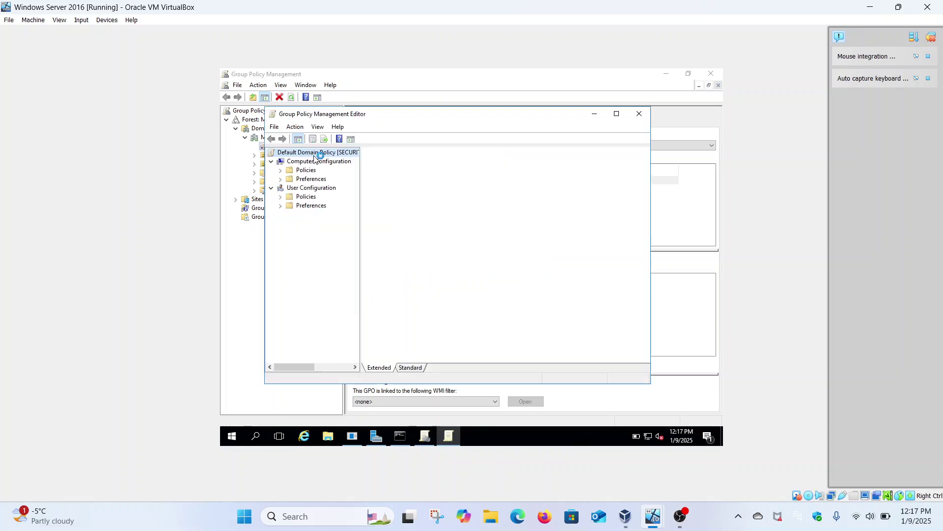
Step: Browse User Configuration > Administrative Templates > System > Ctrl+Alt+Del Options to show Remove Task Manager
{"action": "left_click", "coordinate": [280, 197]}
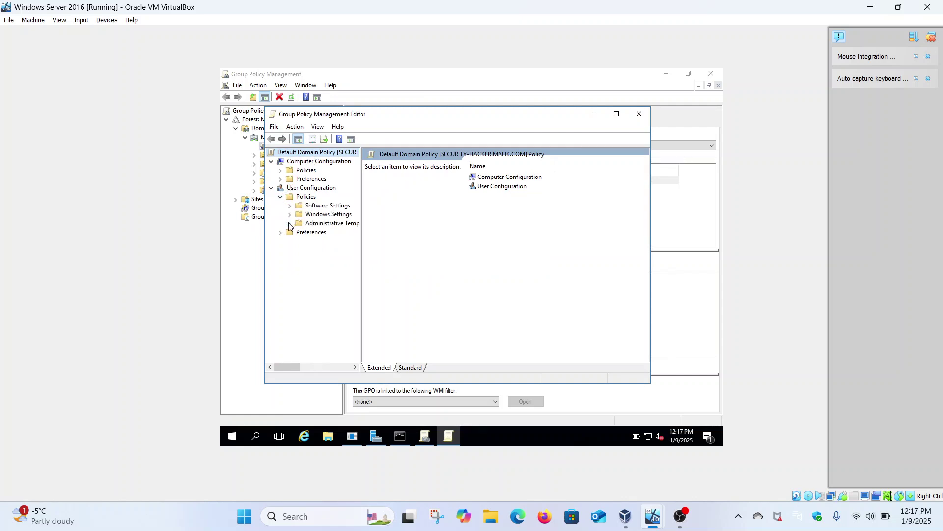
{"action": "left_click", "coordinate": [290, 224]}
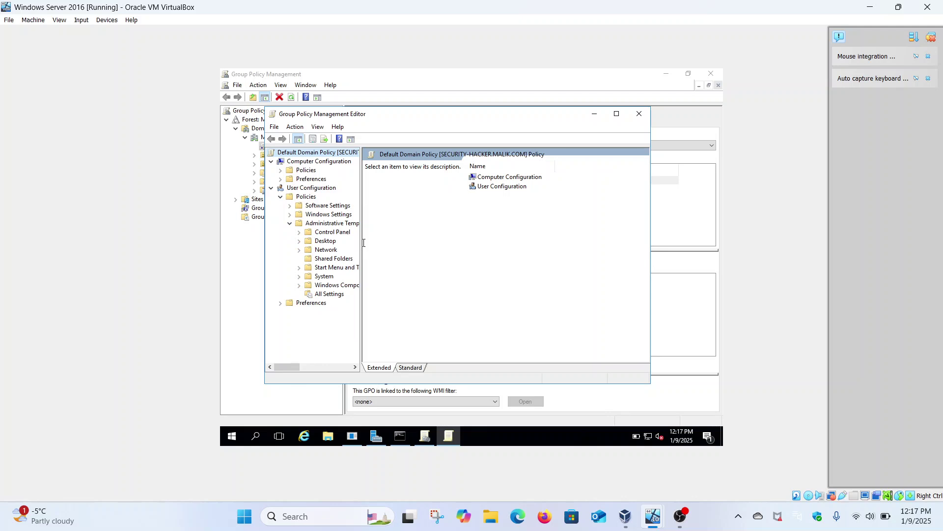
{"action": "left_click_drag", "start_coordinate": [364, 243], "coordinate": [393, 242]}
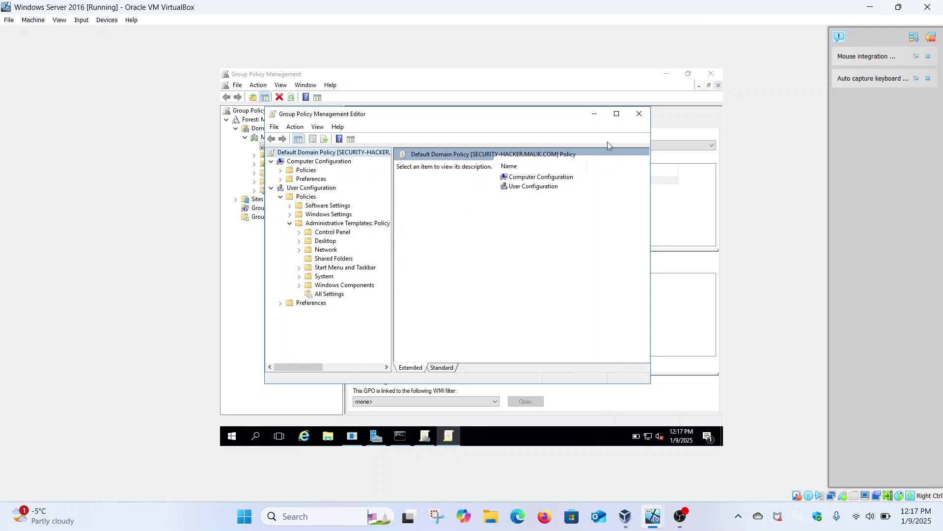
{"action": "left_click", "coordinate": [616, 114]}
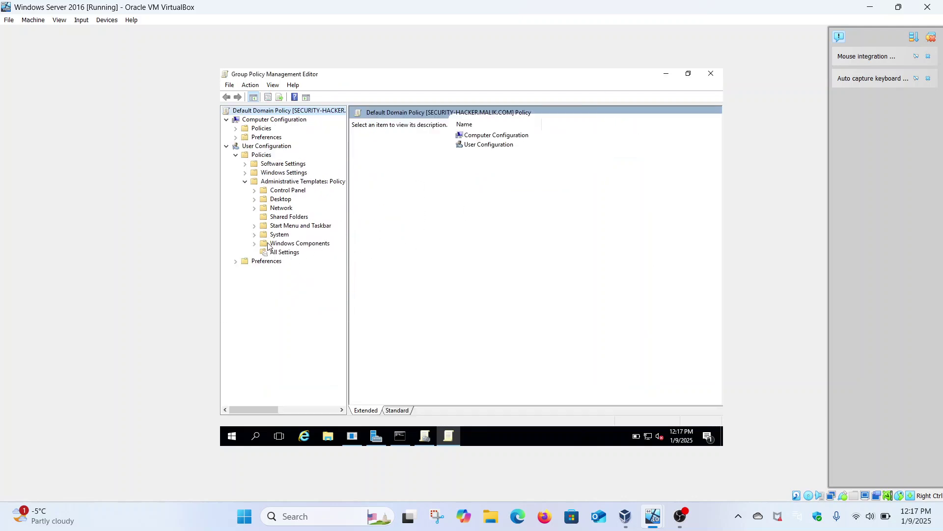
{"action": "left_click", "coordinate": [255, 237]}
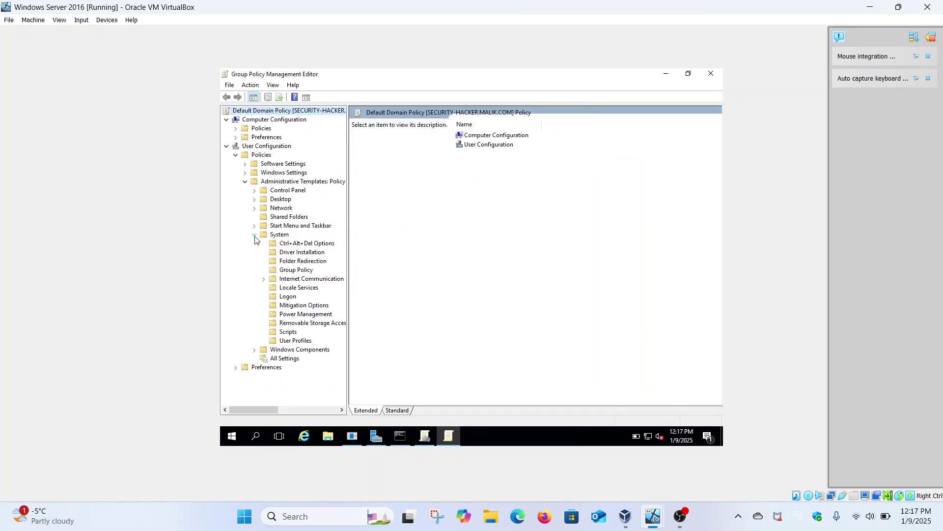
{"action": "left_click", "coordinate": [288, 244]}
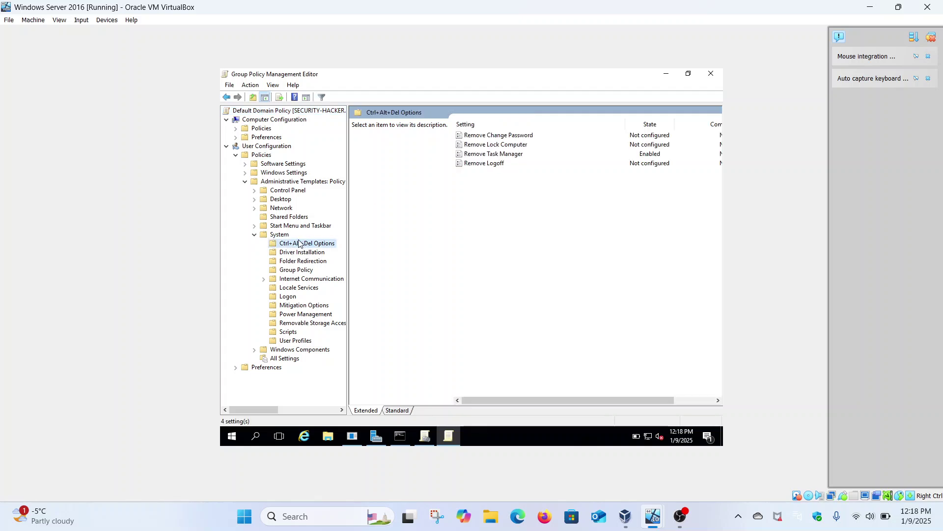
{"action": "left_click", "coordinate": [526, 157]}
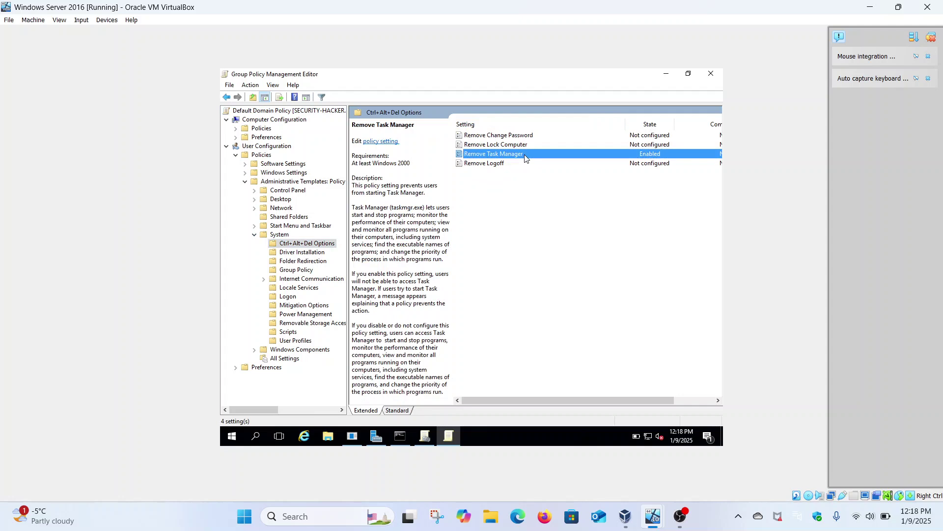
Step: Change the Remove Task Manager policy from Enabled to Not Configured and apply it
{"action": "right_click", "coordinate": [525, 155]}
{"action": "left_click", "coordinate": [542, 162]}
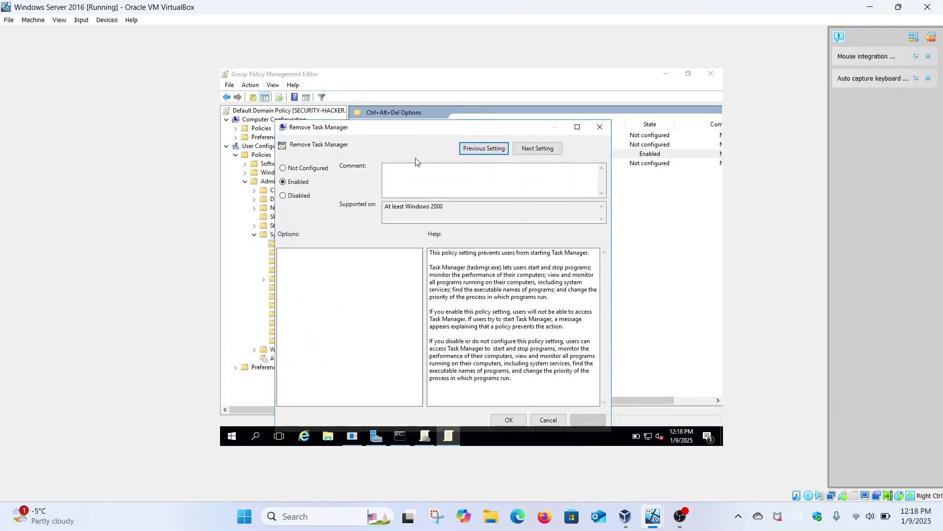
{"action": "left_click", "coordinate": [312, 169]}
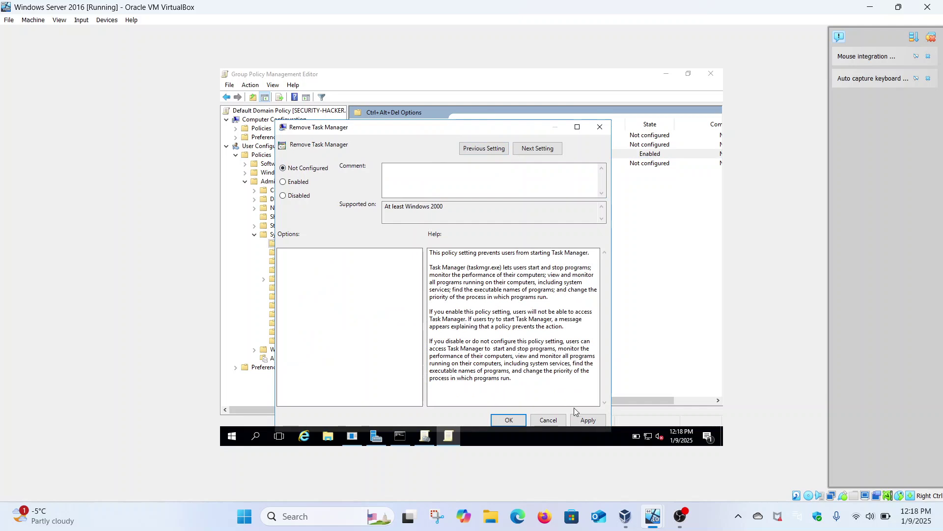
{"action": "left_click", "coordinate": [589, 420]}
{"action": "left_click", "coordinate": [509, 420]}
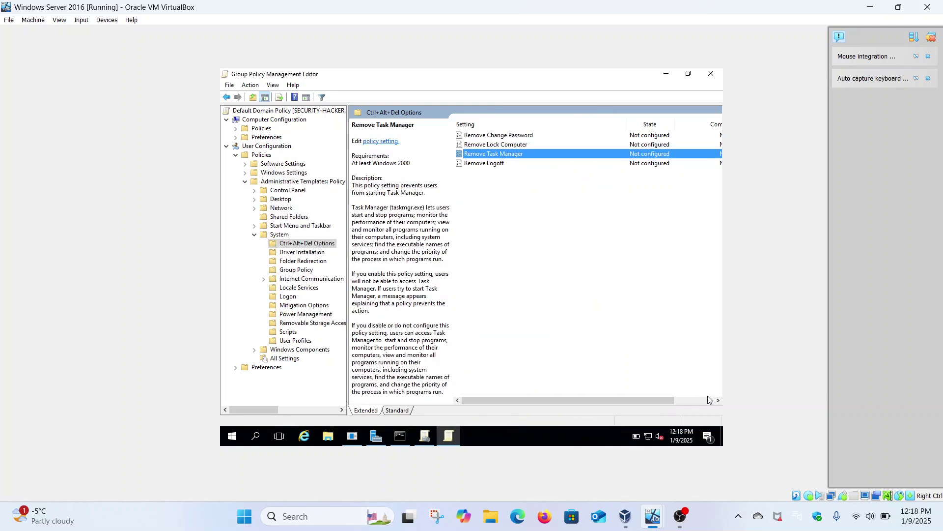
Step: On the Windows 11 client, dismiss the news panel and sign out from the Start menu account options
{"action": "mouse_move", "coordinate": [659, 513]}
{"action": "left_click", "coordinate": [590, 468]}
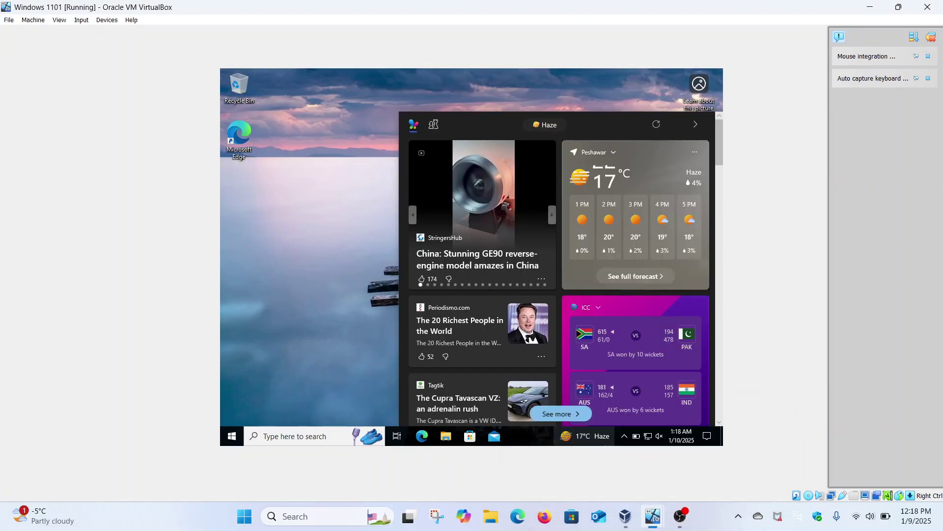
{"action": "left_click", "coordinate": [313, 340]}
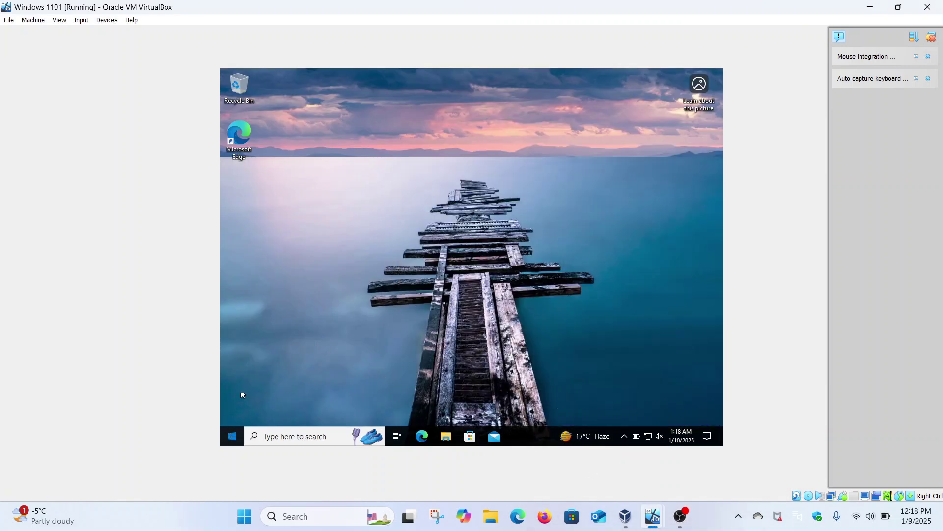
{"action": "key", "text": "super"}
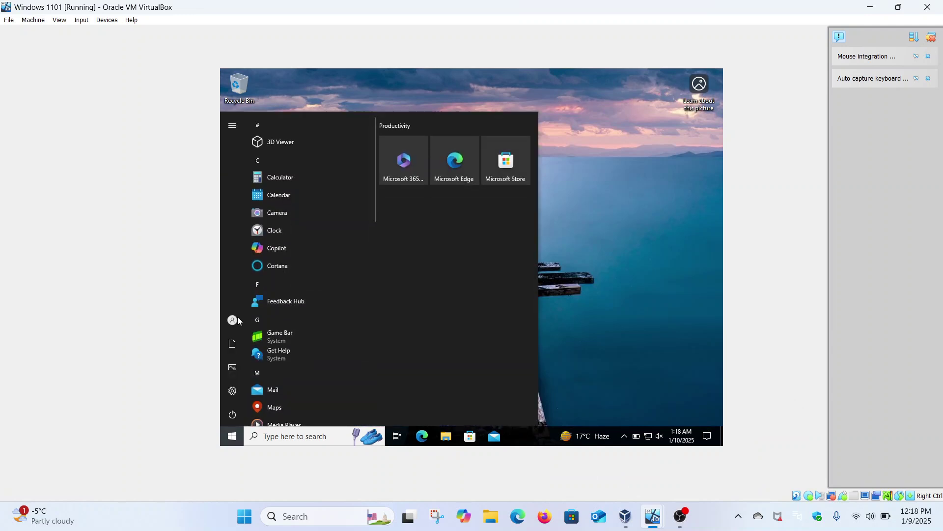
{"action": "mouse_move", "coordinate": [240, 321]}
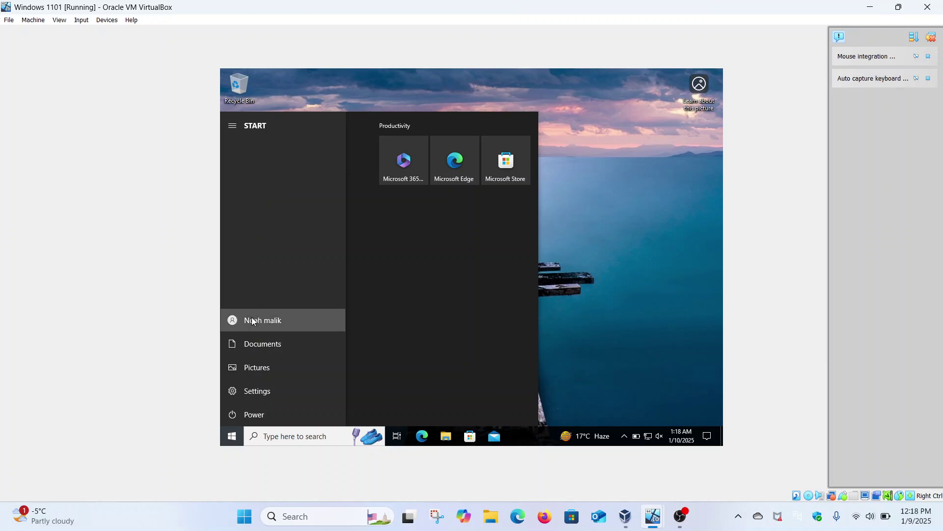
{"action": "left_click", "coordinate": [251, 321]}
{"action": "left_click", "coordinate": [262, 279]}
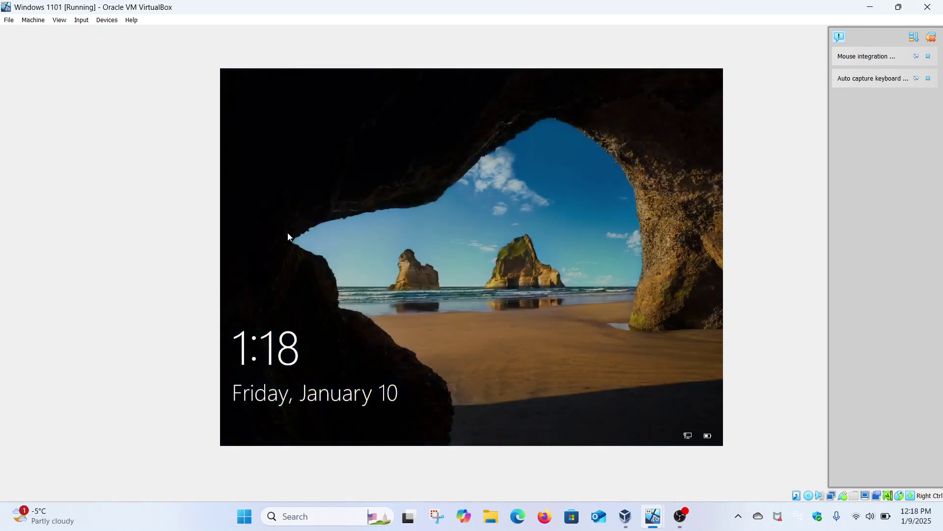
Step: Dismiss the lock screen and sign in with the account password
{"action": "left_click", "coordinate": [379, 219]}
{"action": "key", "text": "Caps_Lock"}
{"action": "type", "text": "•"}
{"action": "key", "text": "Caps_Lock"}
{"action": "type", "text": "•••"}
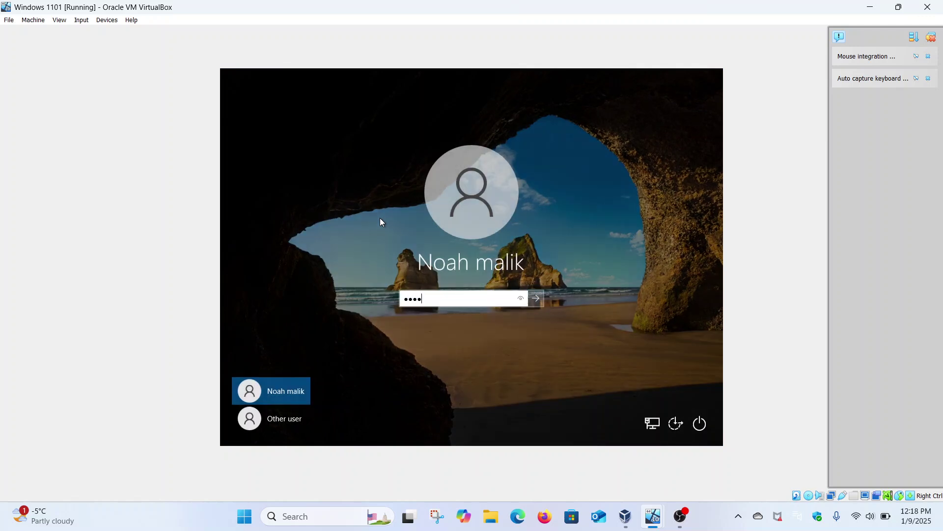
{"action": "type", "text": "••••••"}
{"action": "key", "text": "Return"}
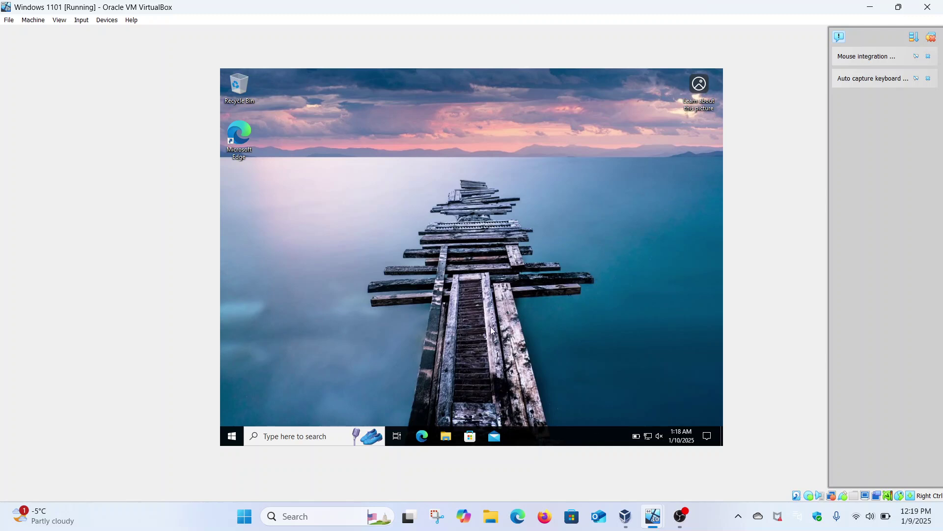
Step: Check the taskbar context menu to confirm Task Manager is enabled again
{"action": "right_click", "coordinate": [525, 437]}
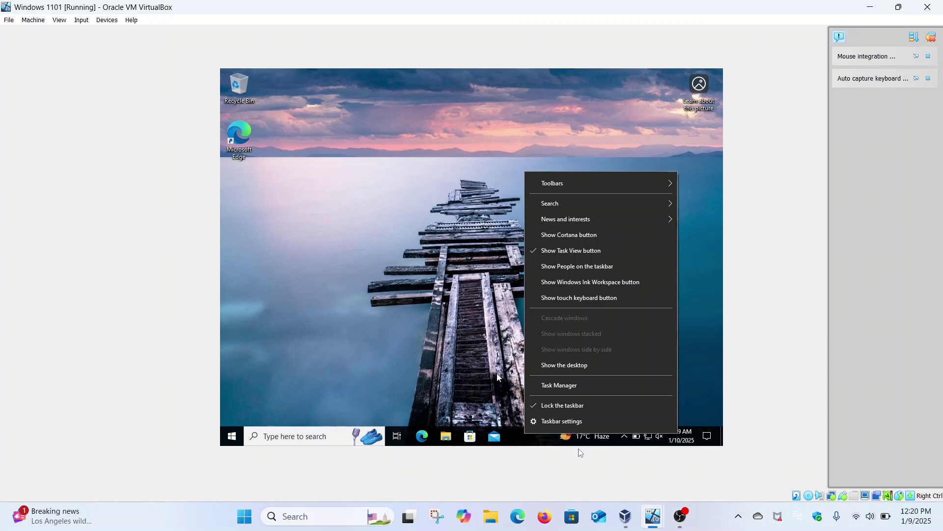
{"action": "left_click", "coordinate": [689, 515]}
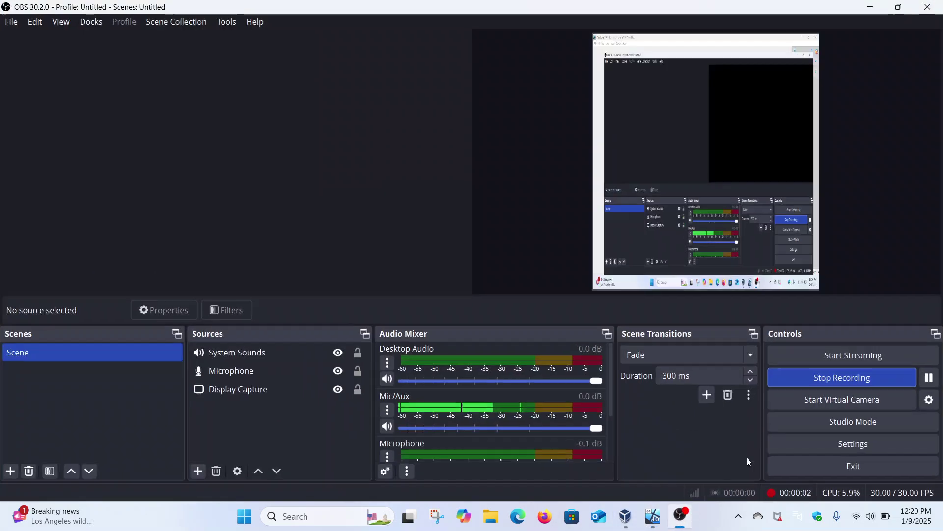